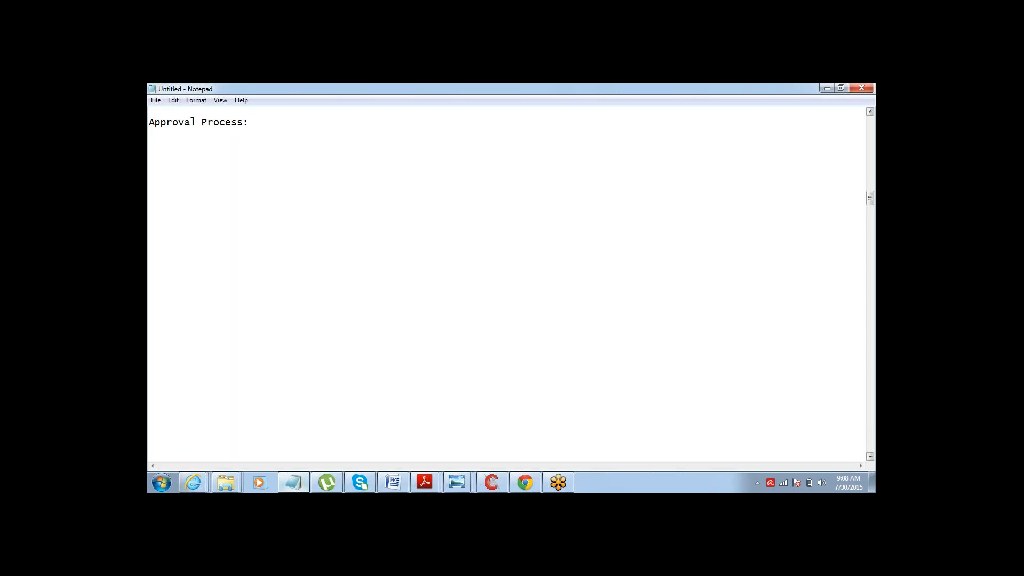
# - Type the lines "Record is created" and "Submited for Approval" under the Approval Process heading
pyautogui.write('O')
pyautogui.press('BackSpace')
pyautogui.write('Record is created')
pyautogui.press('Return')
pyautogui.write('Submit')
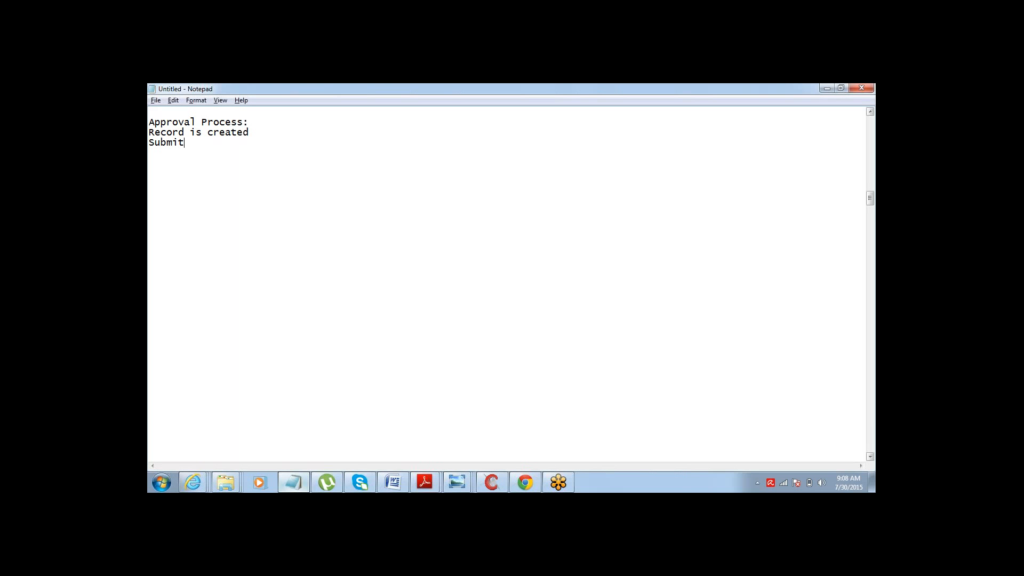
pyautogui.write('ed for APproval')
pyautogui.hotkey('shift', 'Left')
pyautogui.write('p')
pyautogui.write('APprover re')
pyautogui.write('cei')
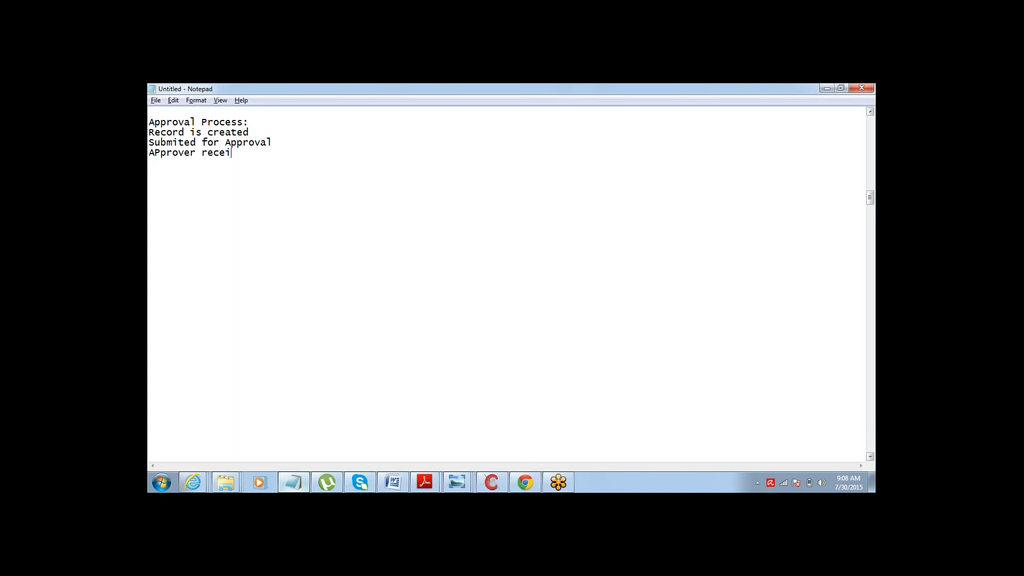
pyautogui.write('ves a request to Aprove')
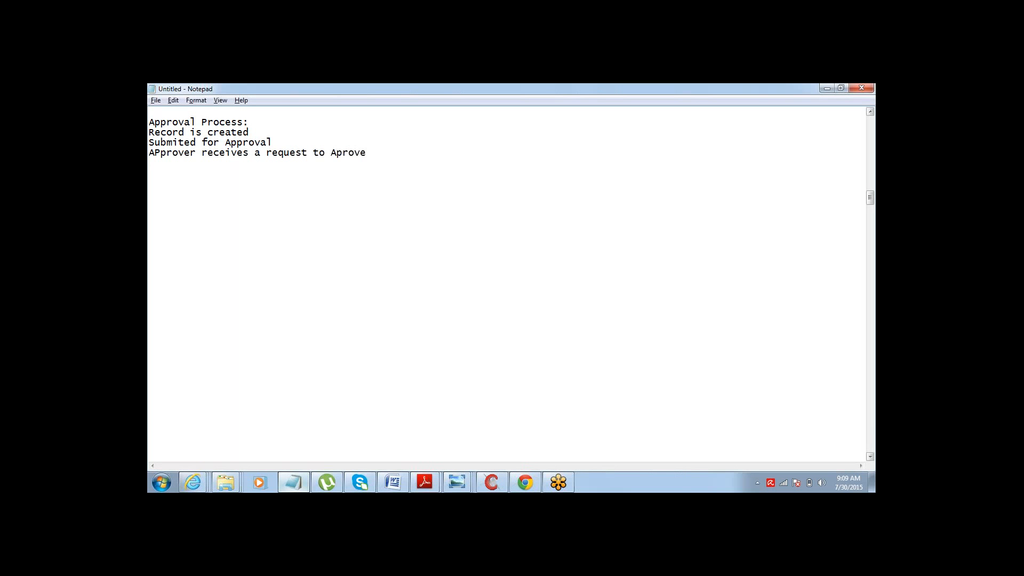
# - Add the line "Approver Rejectes / Approves" on a new line
pyautogui.press('Return')
pyautogui.write('Approver Rejectes / APproves')
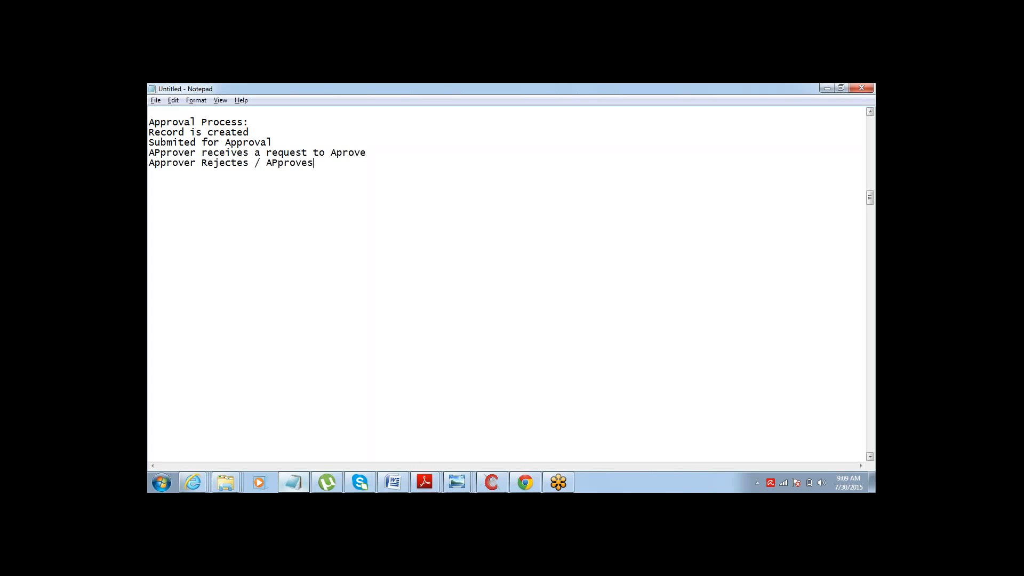
pyautogui.moveTo(279, 163); pyautogui.dragTo(272, 163)
pyautogui.write('p')
pyautogui.write('Based on')
pyautogui.write(' APpro')
pyautogui.write("ver's act")
pyautogui.write('ion ')
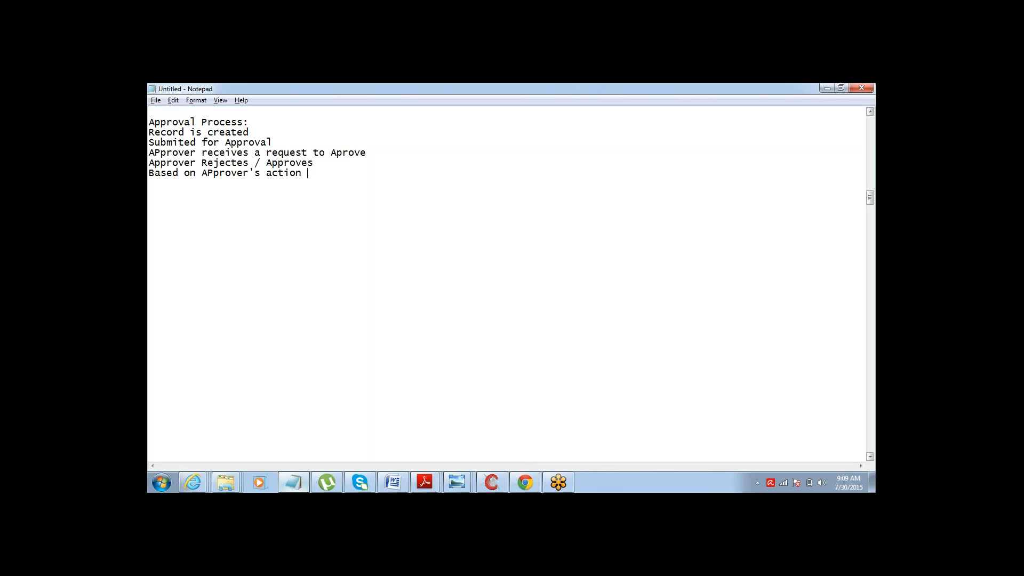
pyautogui.write('record gets updated')
# - Insert a blank line between the Approval Process heading and the first step
pyautogui.click(150, 132)
pyautogui.press('Return')
# - Highlight each process step line in turn to review it
pyautogui.moveTo(149, 142); pyautogui.dragTo(249, 142)
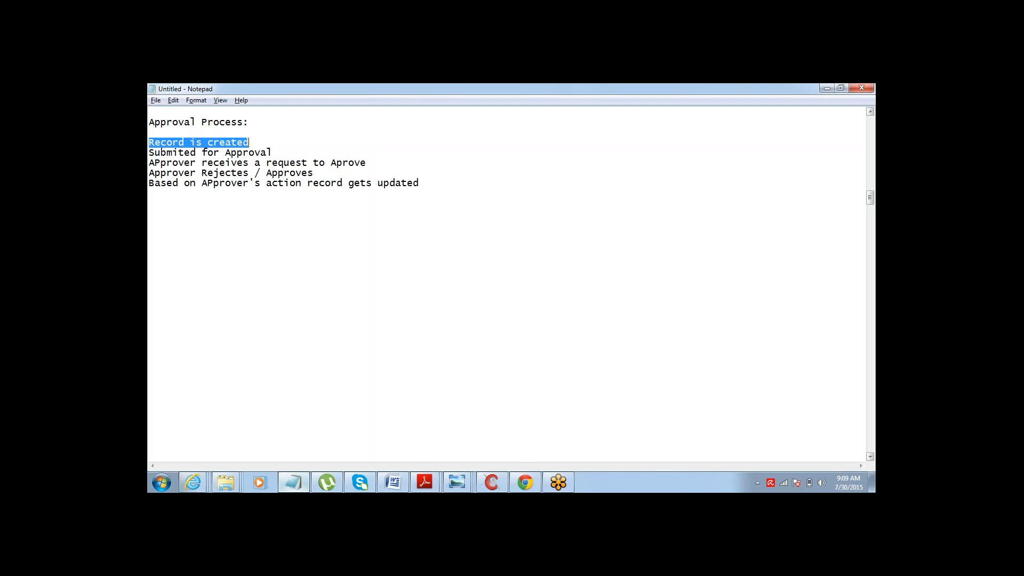
pyautogui.press('Down')
pyautogui.press('Down')
pyautogui.press('Up')
pyautogui.press('Up')
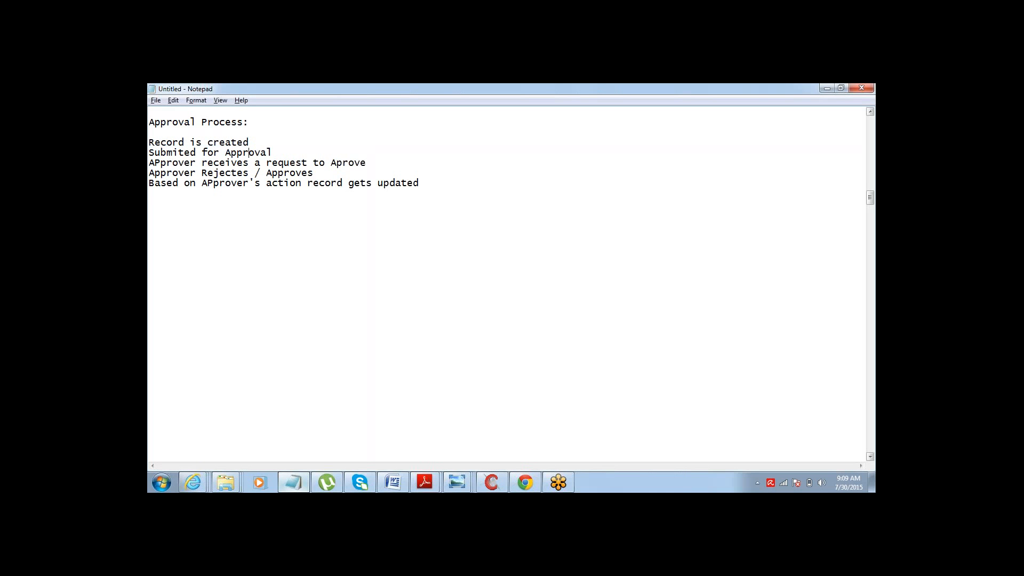
pyautogui.moveTo(150, 152); pyautogui.dragTo(149, 163)
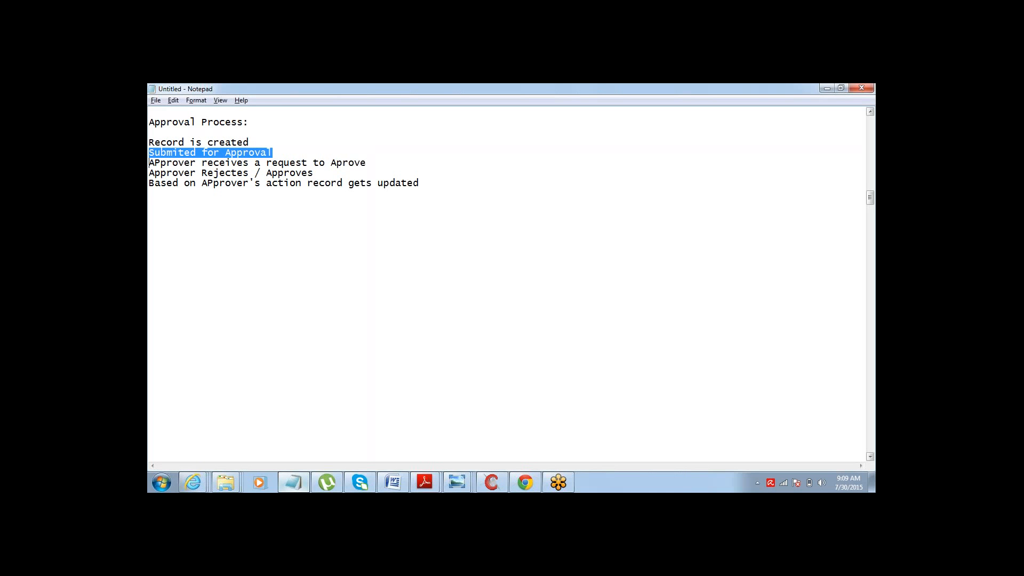
pyautogui.click(149, 163)
pyautogui.hotkey('shift', 'End')
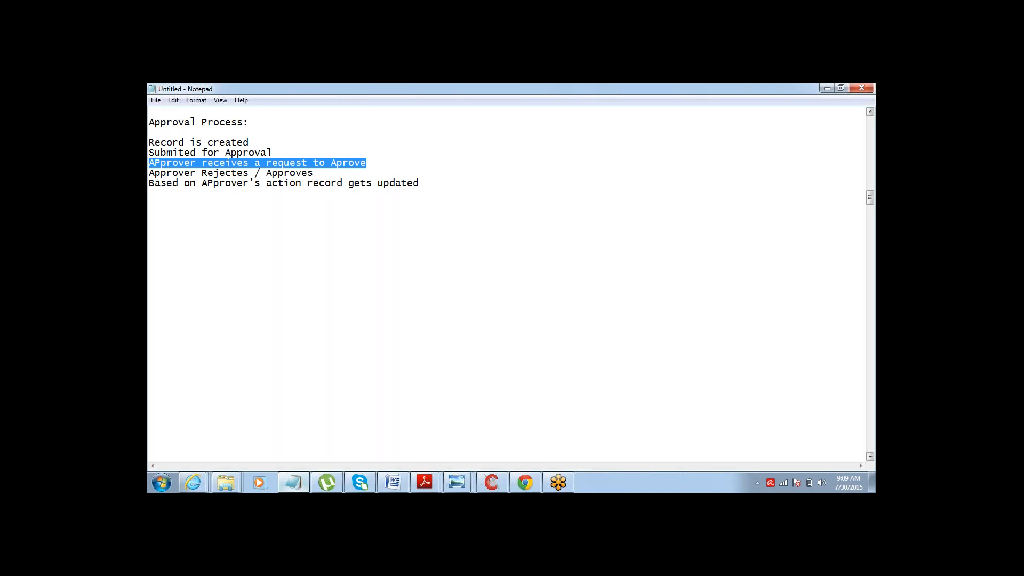
pyautogui.press('Down')
pyautogui.press('Up')
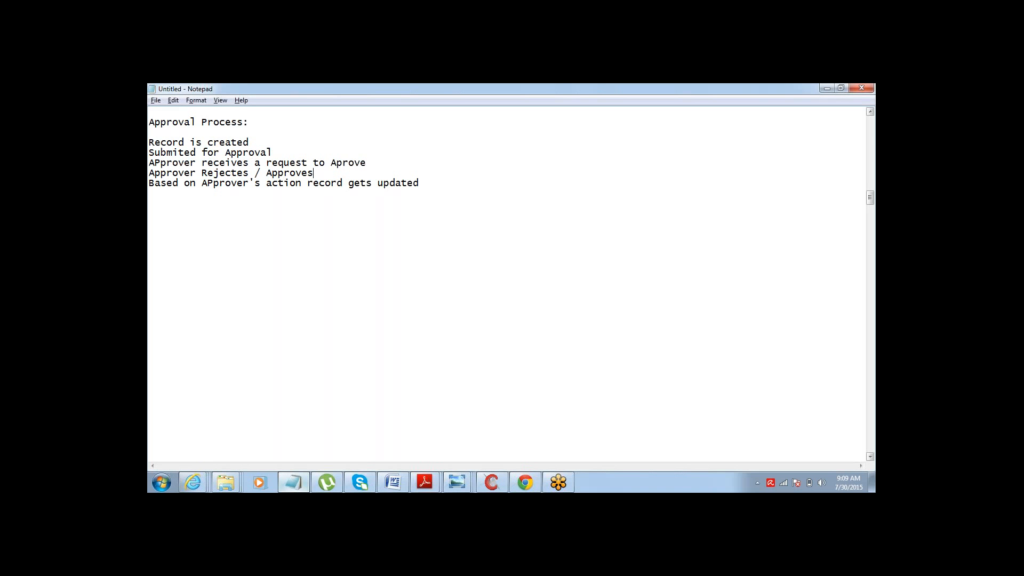
pyautogui.hotkey('shift', 'End')
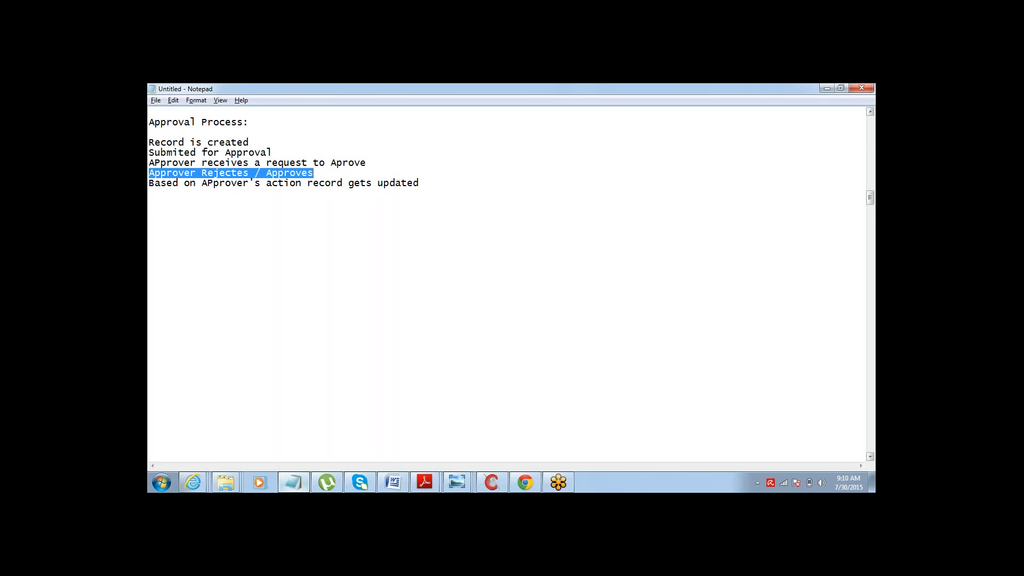
pyautogui.press('Down')
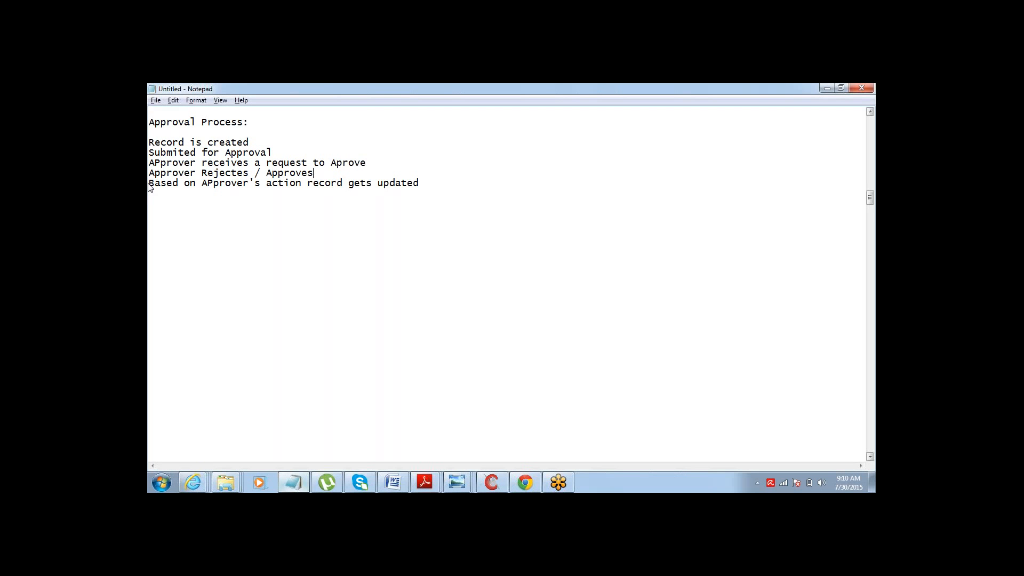
pyautogui.press('Home')
pyautogui.hotkey('shift', 'End')
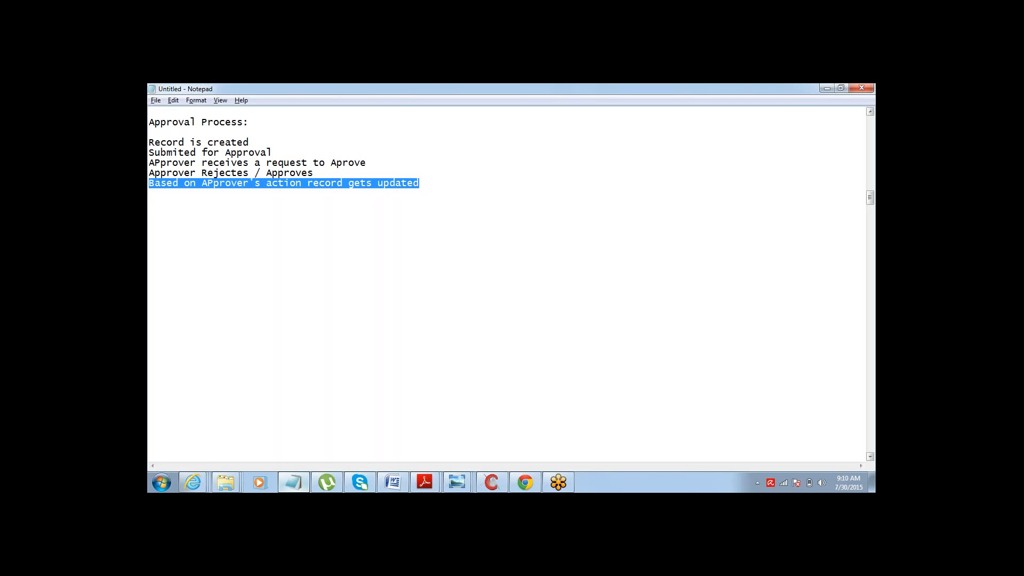
pyautogui.press('End')
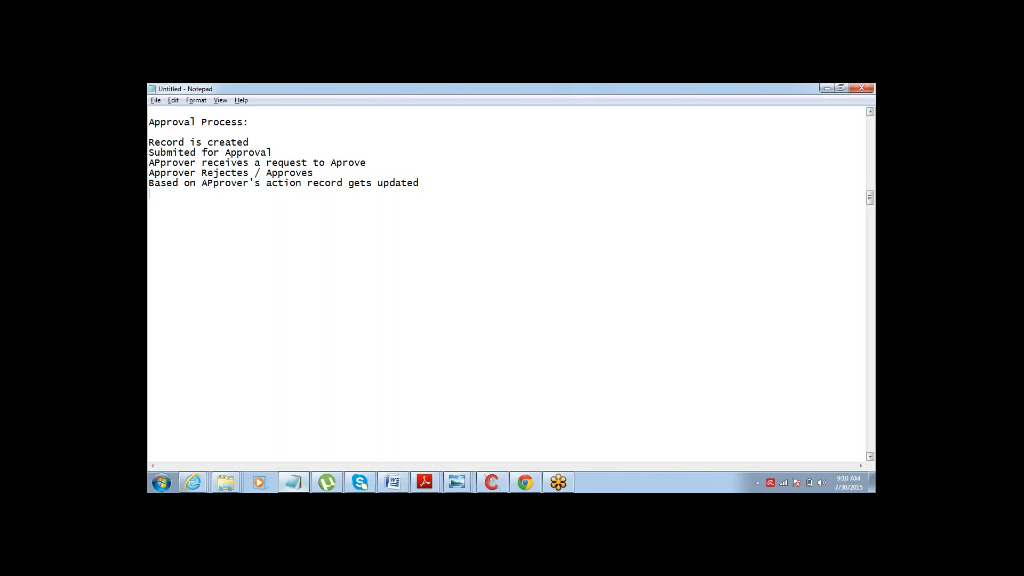
# - Add an empty line after the last step and select the five step lines together
pyautogui.press('Return')
pyautogui.press('Up')
pyautogui.press('Up')
pyautogui.press('Up')
pyautogui.press('Up')
pyautogui.hotkey('shift', 'Down')
pyautogui.hotkey('shift', 'Down')
pyautogui.hotkey('shift', 'Down')
pyautogui.hotkey('shift', 'Down')
pyautogui.hotkey('shift', 'Down')
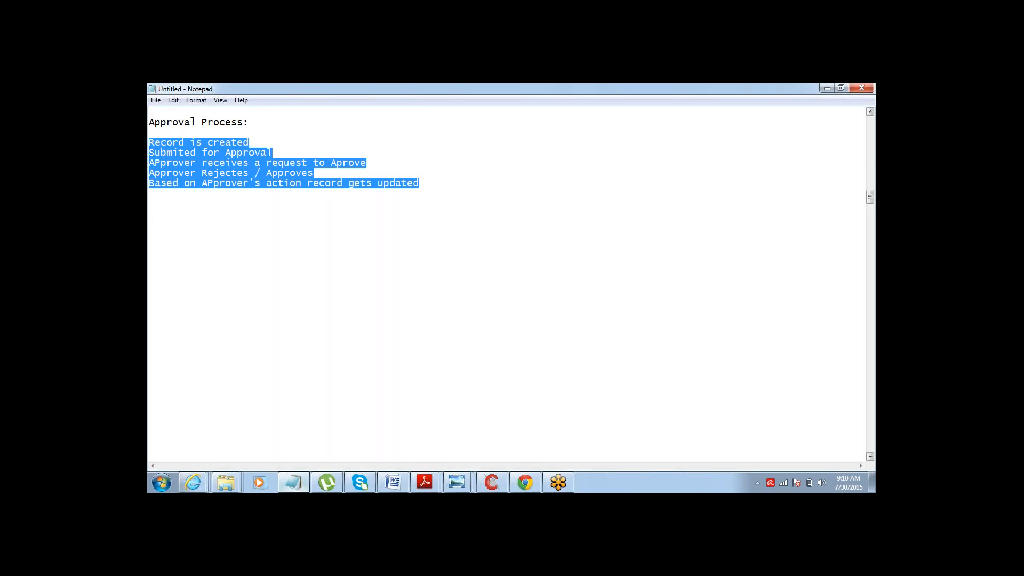
pyautogui.press('Down')
pyautogui.press('Up')
pyautogui.press('Up')
pyautogui.press('Up')
pyautogui.press('Up')
pyautogui.press('Up')
pyautogui.press('Up')
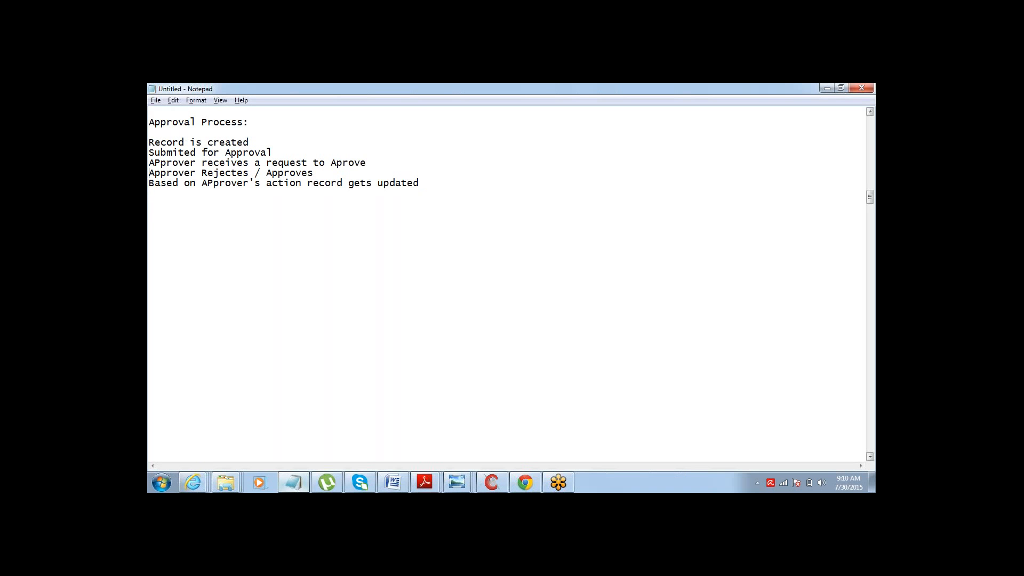
# - Number the five process steps with prefixes 1> through 5>
pyautogui.write('1> ')
pyautogui.write('2.')
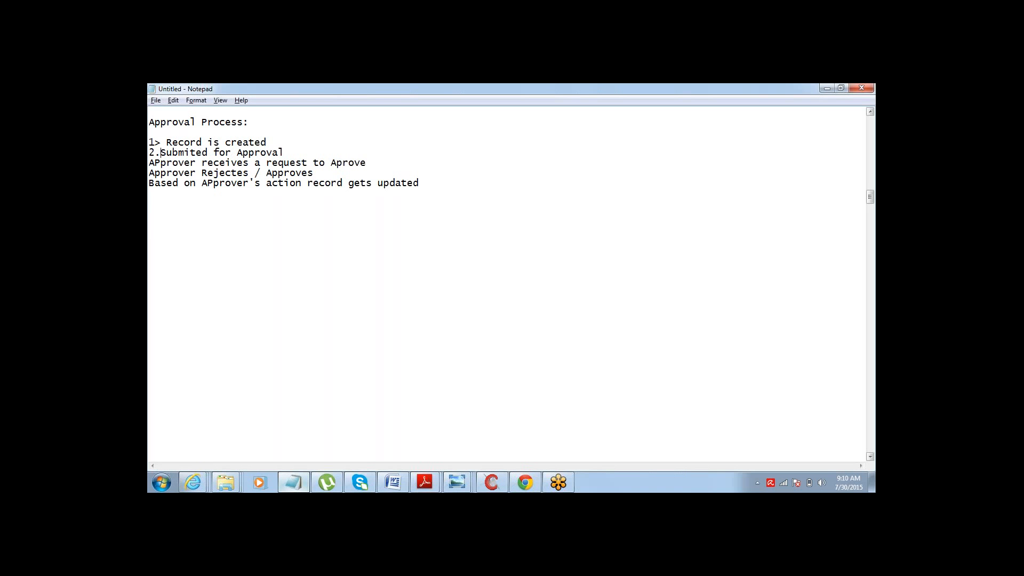
pyautogui.press('BackSpace')
pyautogui.write('>')
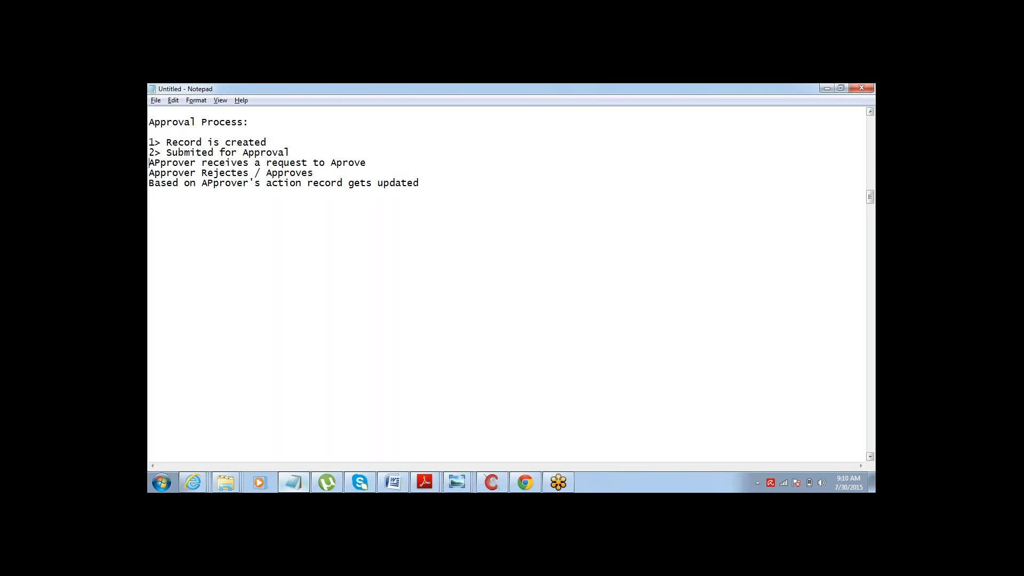
pyautogui.press('Down')
pyautogui.press('Home')
pyautogui.write('3>')
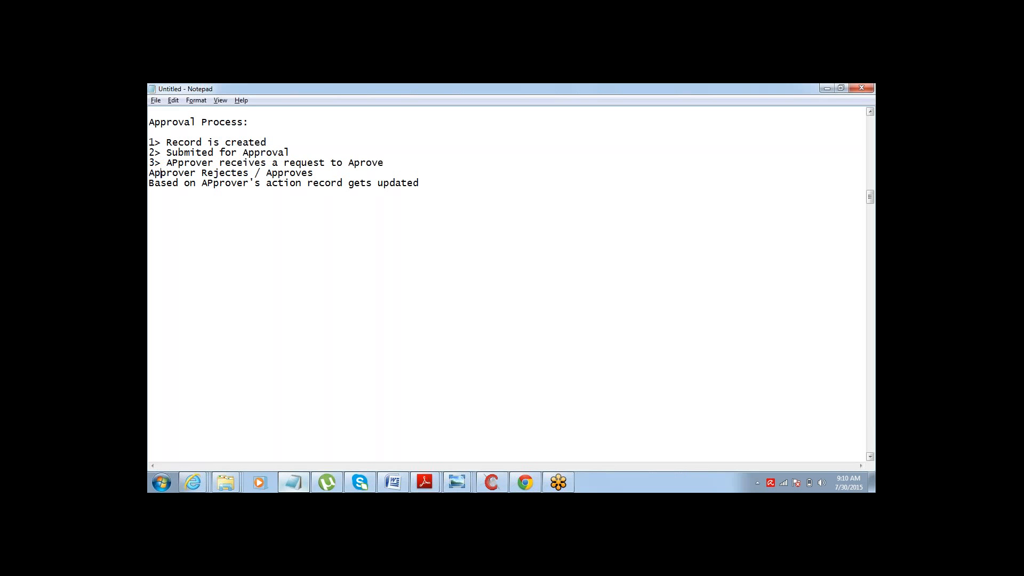
pyautogui.press('Down')
pyautogui.press('Home')
pyautogui.write('4>')
pyautogui.press('Down')
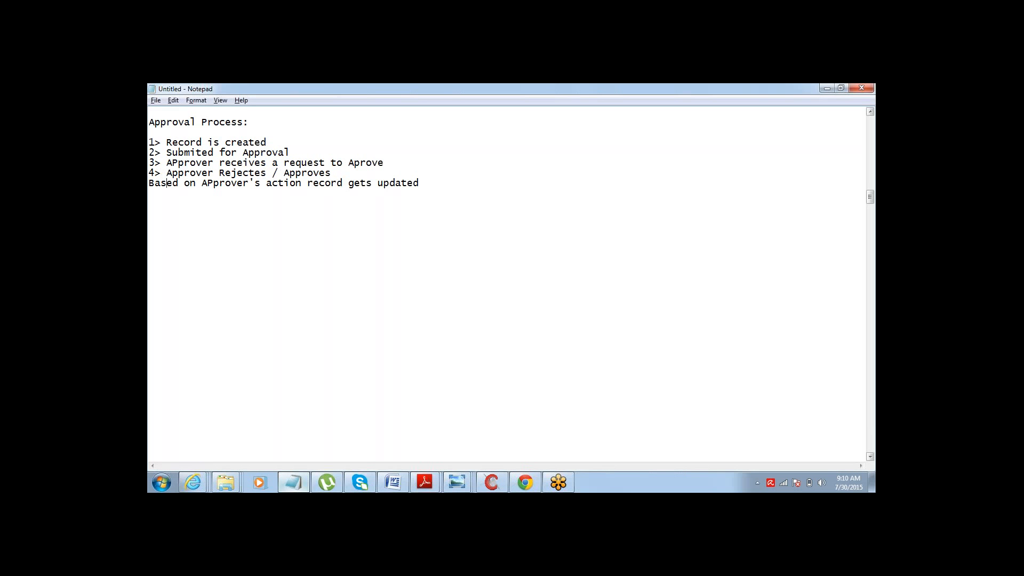
pyautogui.press('Home')
pyautogui.write('5>')
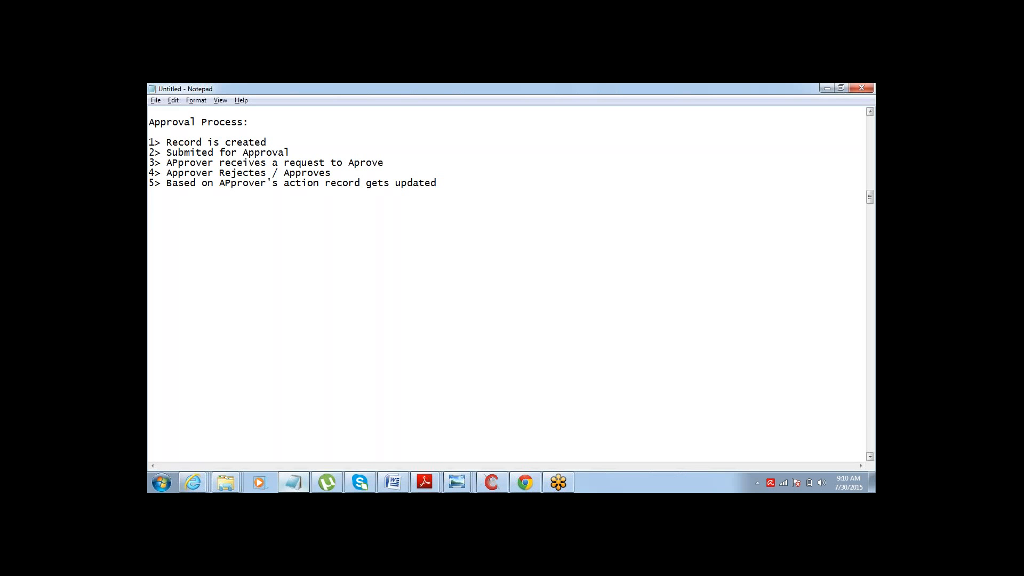
# - Add the heading "Creating an APproval Process:" below the numbered steps
pyautogui.write('Creating an APproval')
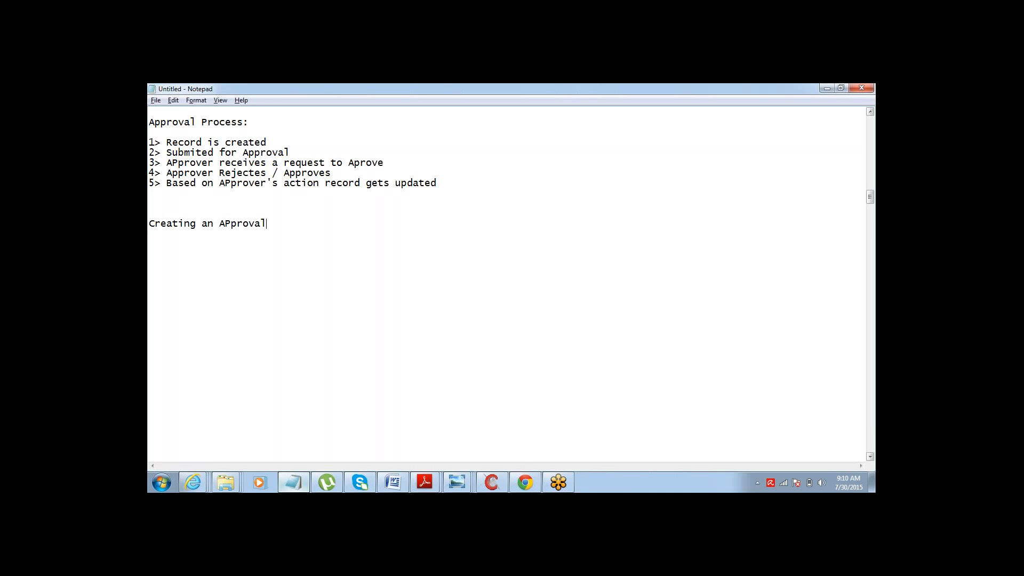
pyautogui.write(' Proces')
pyautogui.press('BackSpace')
pyautogui.write('ss:')
pyautogui.press('Return')
# - List the dashed items "Criteria", "Approver" and "Action" under the new heading
pyautogui.write('- ')
pyautogui.write('Crit')
pyautogui.write('eria - ')
pyautogui.write('APprover')
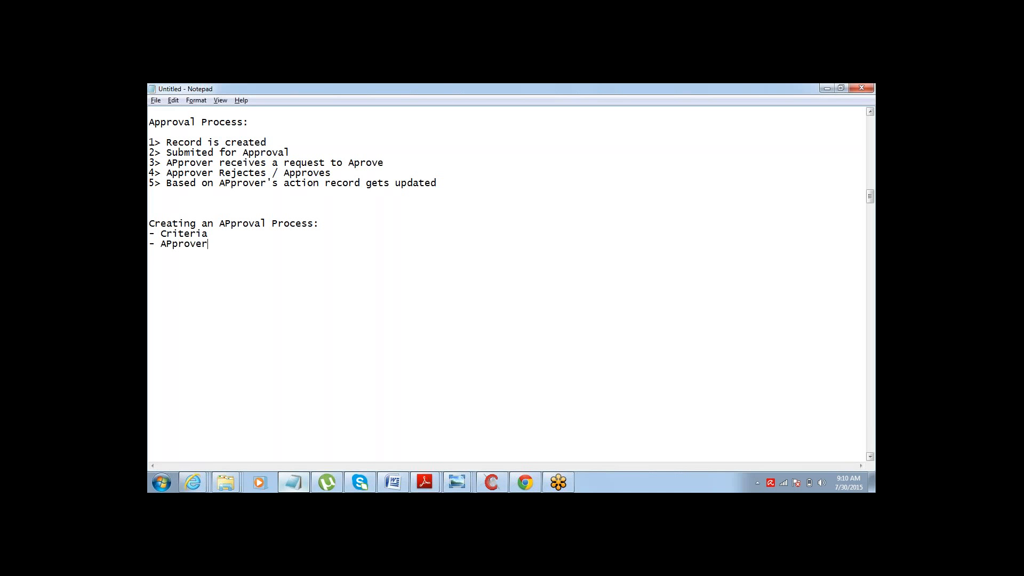
pyautogui.hotkey('shift', 'Right')
pyautogui.write('p')
pyautogui.write('Action')
# - Add an indented sub-item "# Submited" under Action
pyautogui.write('3')
pyautogui.press('BackSpace')
pyautogui.write('# Submited')
pyautogui.press('Return')
# - Add indented sub-items "# Rejected" and "# Approved" below it
pyautogui.write('# R')
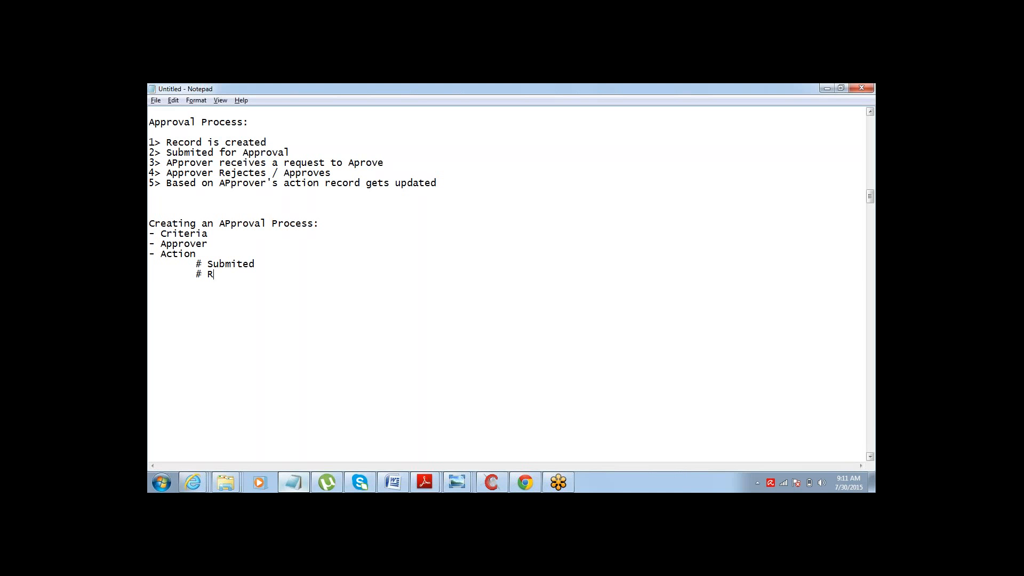
pyautogui.write('ejected')
pyautogui.press('Return')
pyautogui.press('Tab')
pyautogui.write('%')
pyautogui.press('BackSpace')
pyautogui.write('$')
pyautogui.press('BackSpace')
pyautogui.press('BackSpace')
pyautogui.press('Return')
pyautogui.press('Tab')
pyautogui.write('# Approved')
# - Correct the first sub-item's spelling to "Submitted"
pyautogui.press('Up')
pyautogui.press('Up')
pyautogui.hotkey('shift', 'Left')
pyautogui.hotkey('shift', 'Left')
pyautogui.hotkey('shift', 'Left')
pyautogui.hotkey('shift', 'Left')
pyautogui.hotkey('shift', 'Left')
pyautogui.hotkey('shift', 'Left')
pyautogui.hotkey('shift', 'Left')
pyautogui.hotkey('shift', 'Left')
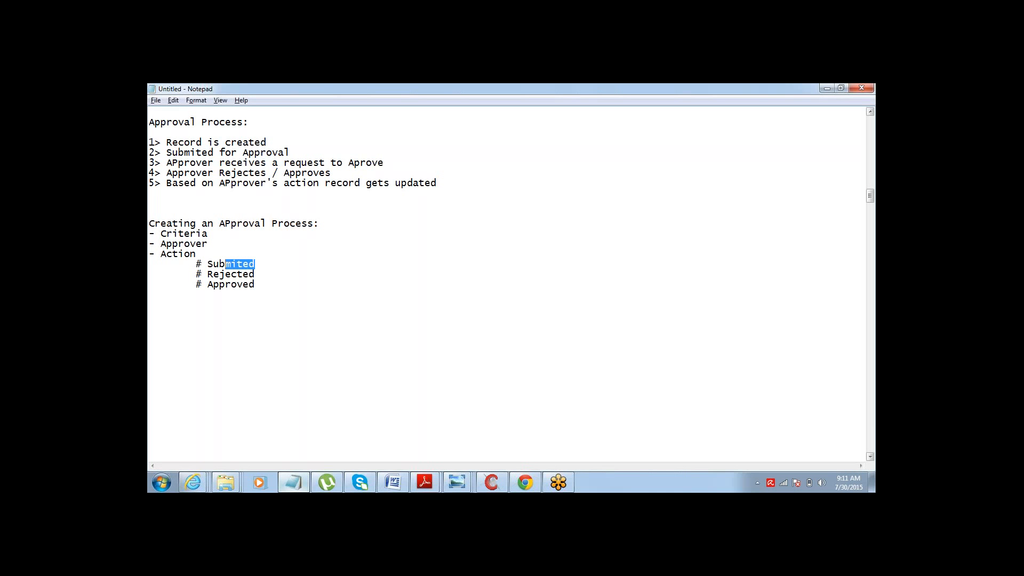
pyautogui.click(249, 264)
pyautogui.write('t')
# - Highlight the Criteria, Approver and Action list with its sub-items to review it
pyautogui.doubleClick(231, 274)
pyautogui.click(207, 284)
pyautogui.doubleClick(255, 284)
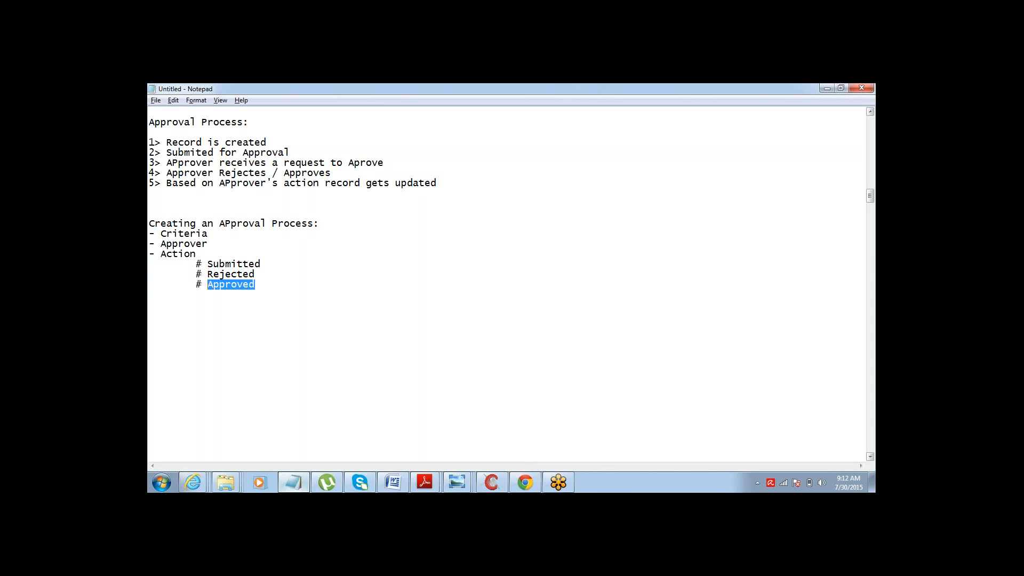
pyautogui.press('Down')
pyautogui.press('Up')
pyautogui.press('Down')
pyautogui.press('Up')
pyautogui.press('Up')
pyautogui.press('Up')
pyautogui.press('Up')
pyautogui.press('Up')
pyautogui.press('Up')
pyautogui.hotkey('shift', 'Down')
pyautogui.hotkey('shift', 'Down')
pyautogui.hotkey('shift', 'Down')
pyautogui.hotkey('shift', 'Down')
pyautogui.hotkey('shift', 'Down')
pyautogui.hotkey('shift', 'Down')
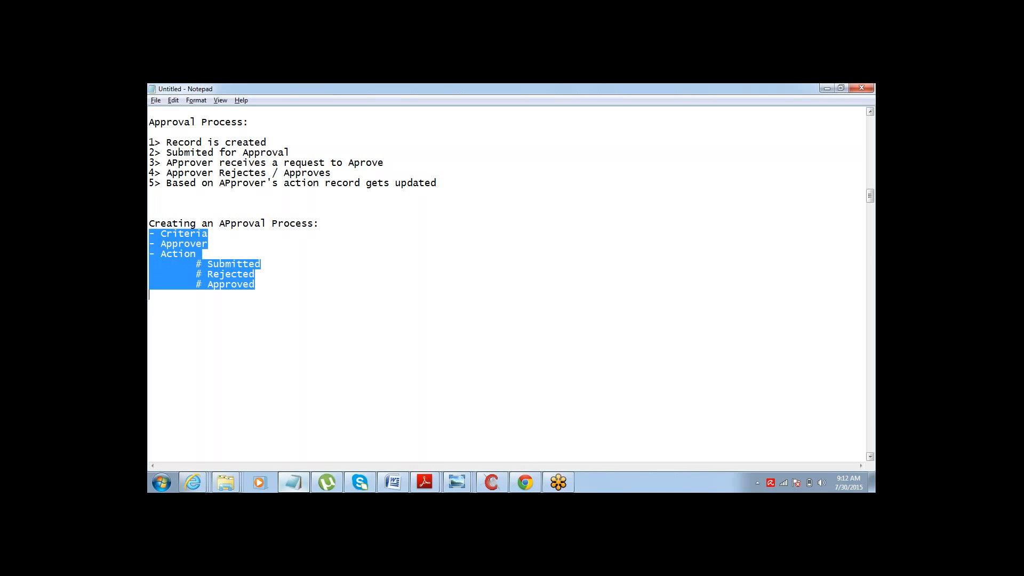
pyautogui.hotkey('shift', 'Down')
pyautogui.press('Down')
pyautogui.press('Down')
pyautogui.press('Down')
pyautogui.press('Up')
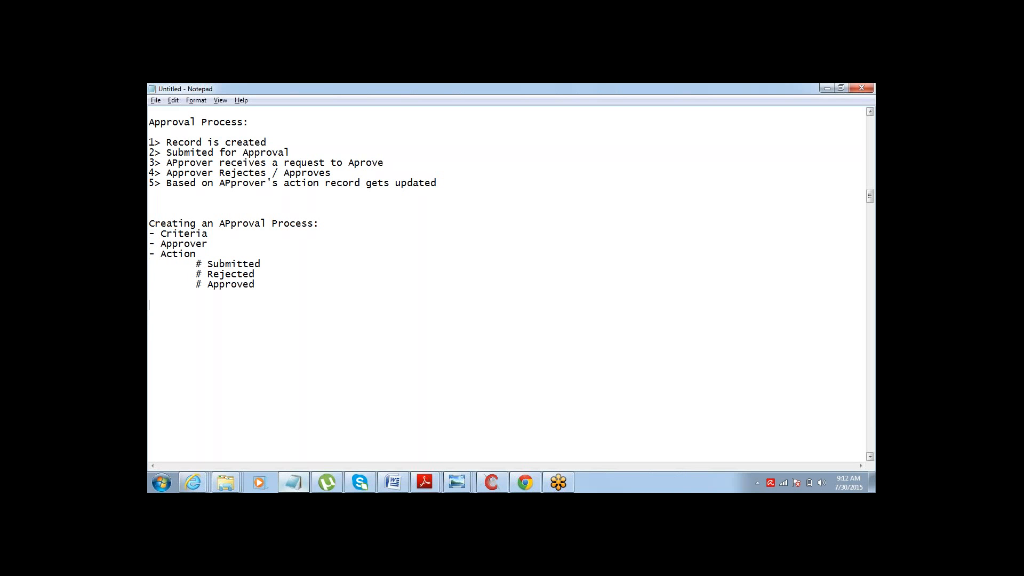
pyautogui.press('Down')
pyautogui.hotkey('shift', 'Down')
pyautogui.hotkey('shift', 'Down')
pyautogui.hotkey('shift', 'Down')
pyautogui.hotkey('shift', 'Down')
pyautogui.hotkey('shift', 'Down')
pyautogui.hotkey('shift', 'Down')
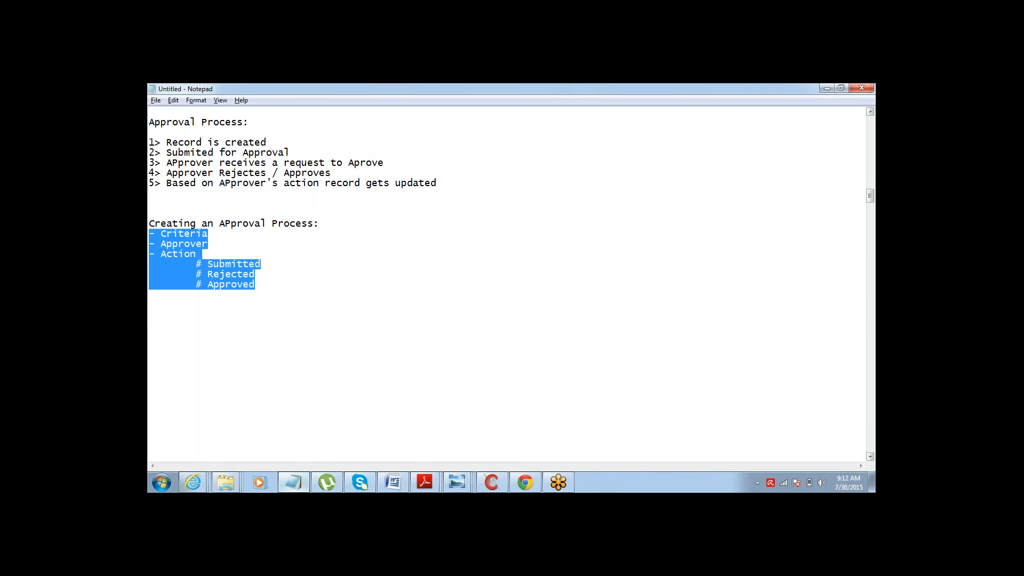
pyautogui.press('Home')
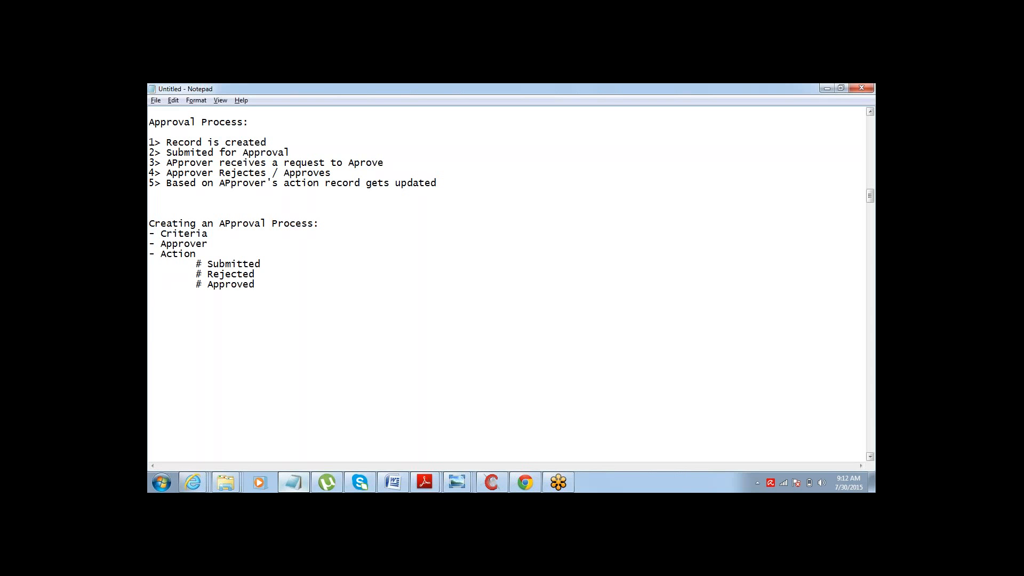
# - Start an example line below the list: "Any Opportunity with AMount"
pyautogui.write('Any Opportu')
pyautogui.press('BackSpace')
pyautogui.write('unity wh')
pyautogui.press('BackSpace')
pyautogui.press('BackSpace')
pyautogui.write('with AMount')
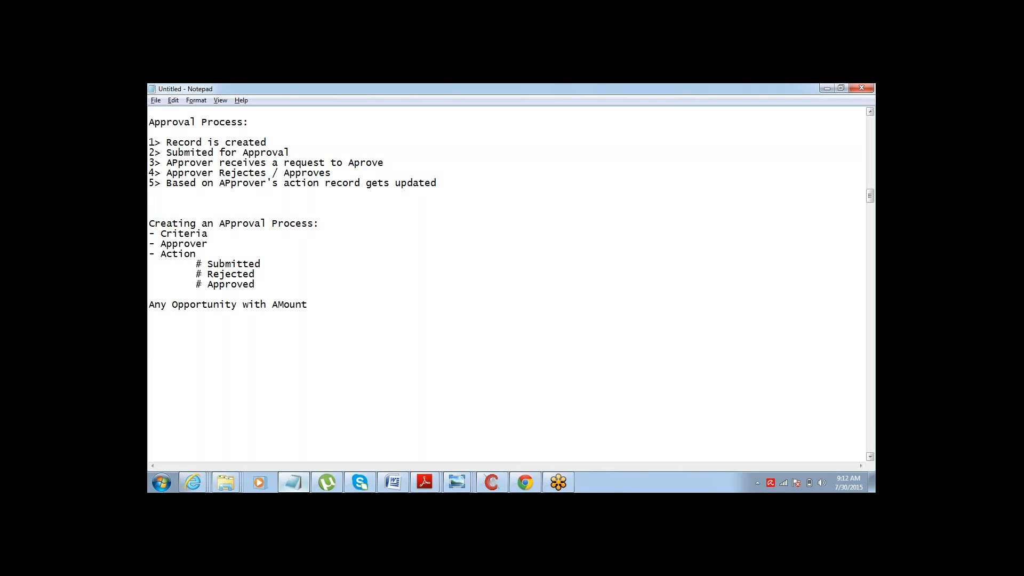
pyautogui.write(' > 50K, requires an APprov')
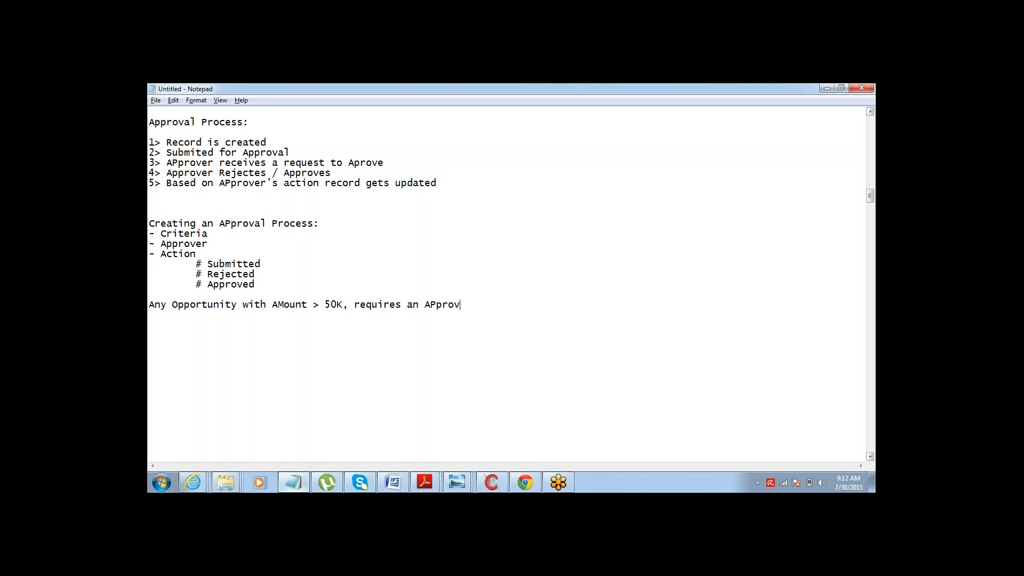
pyautogui.write('al from XYZ User')
# - Highlight the list items and then the Criteria item to relate them to the example
pyautogui.press('Down')
pyautogui.moveTo(152, 233); pyautogui.dragTo(269, 290)
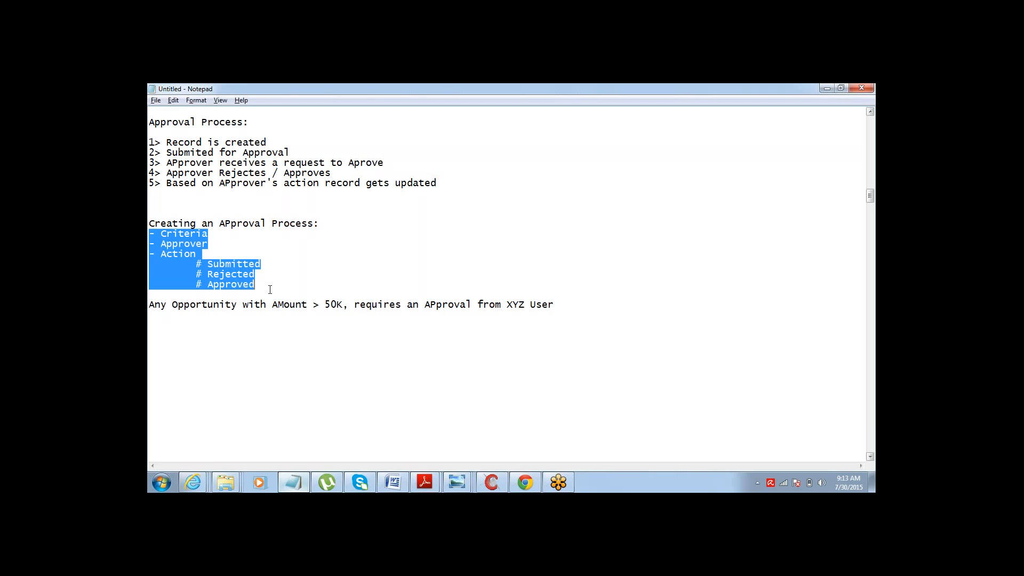
pyautogui.click(270, 290)
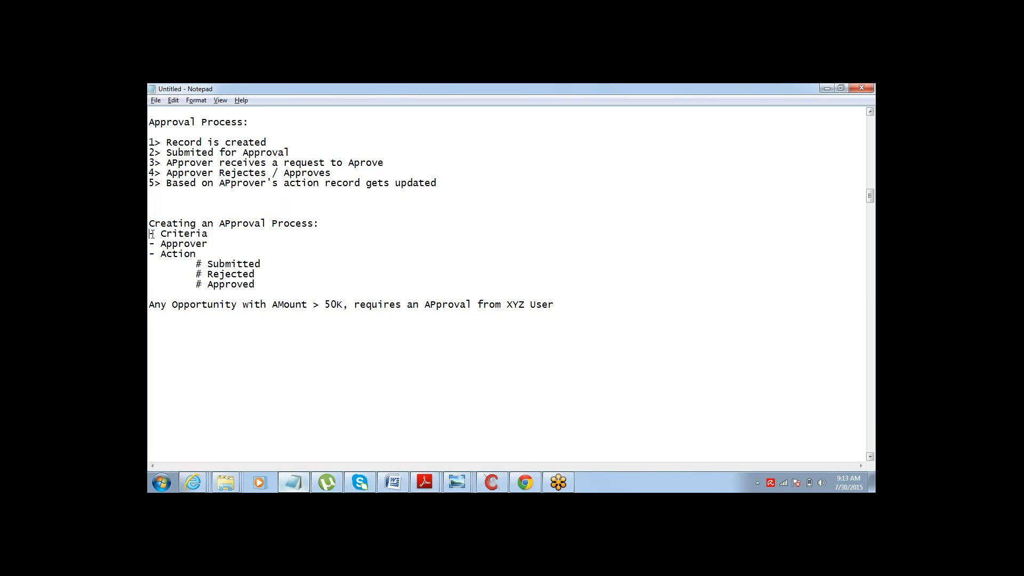
pyautogui.moveTo(149, 234); pyautogui.dragTo(213, 235)
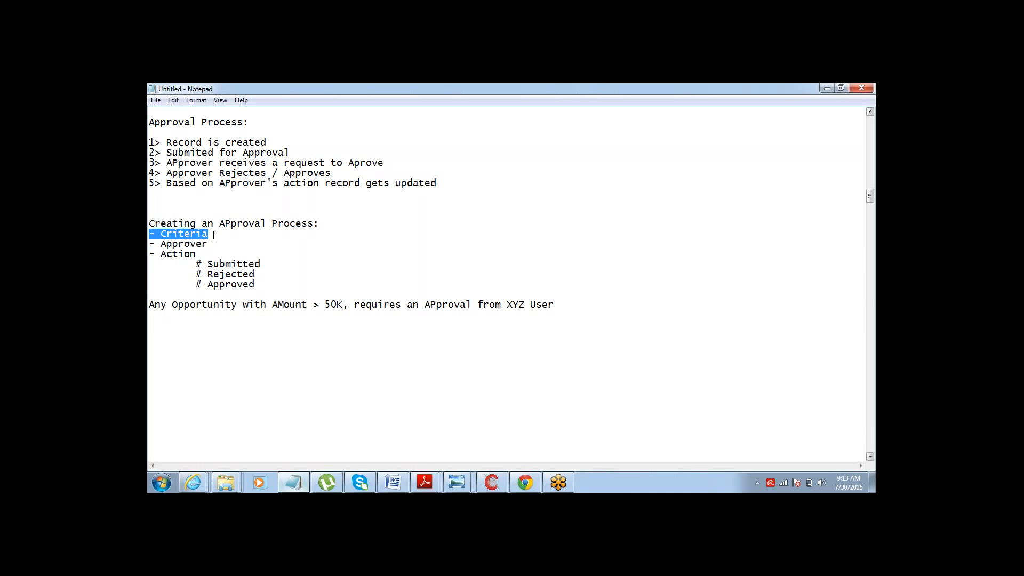
# - Add a "- Object" item at the top of the Creating an APproval Process components list
pyautogui.click(320, 219)
pyautogui.press('Return')
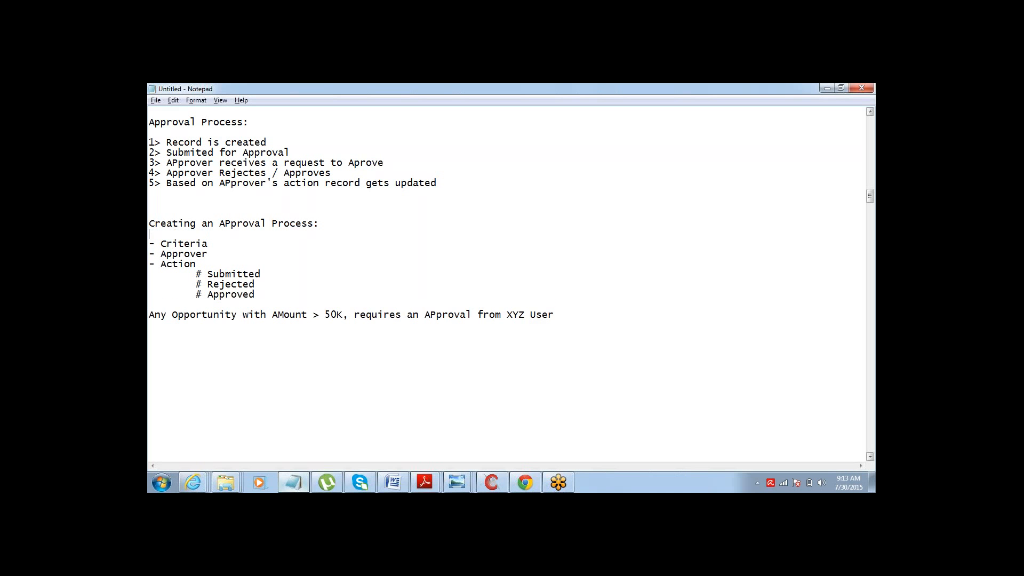
pyautogui.write('- Object')
# - Copy the whole components list with its Action sub-items and paste it below the example sentence
pyautogui.hotkey('ctrl', 'shift', 'Left')
pyautogui.press('Home')
pyautogui.hotkey('shift', 'Down')
pyautogui.hotkey('shift', 'Down')
pyautogui.hotkey('shift', 'Down')
pyautogui.hotkey('shift', 'Down')
pyautogui.hotkey('shift', 'Down')
pyautogui.hotkey('shift', 'Down')
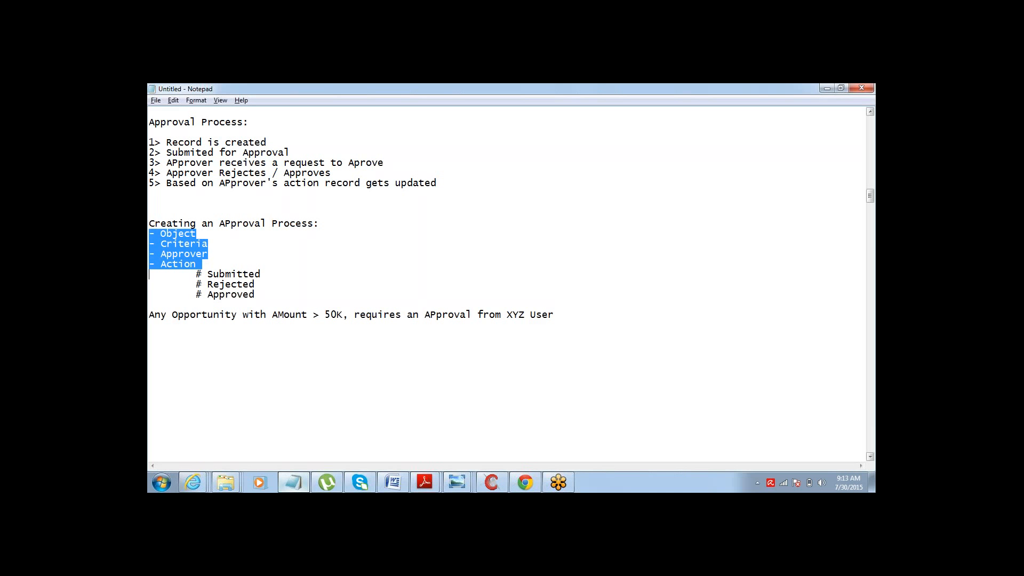
pyautogui.hotkey('shift', 'Down')
pyautogui.hotkey('ctrl', 'c')
pyautogui.press('Down')
pyautogui.press('Down')
pyautogui.press('Down')
pyautogui.press('Down')
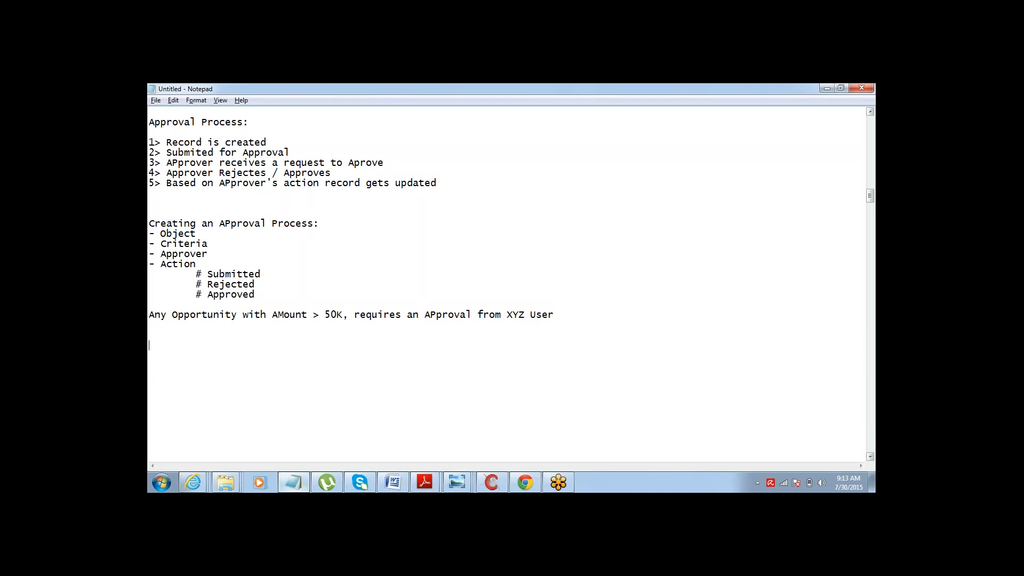
pyautogui.hotkey('ctrl', 'v')
# - In the pasted list, set Object to ": Opportunity" and Criteria to ": Amount > 50K"
pyautogui.press('Up')
pyautogui.press('Up')
pyautogui.press('Up')
pyautogui.press('Up')
pyautogui.press('Up')
pyautogui.press('Up')
pyautogui.press('Up')
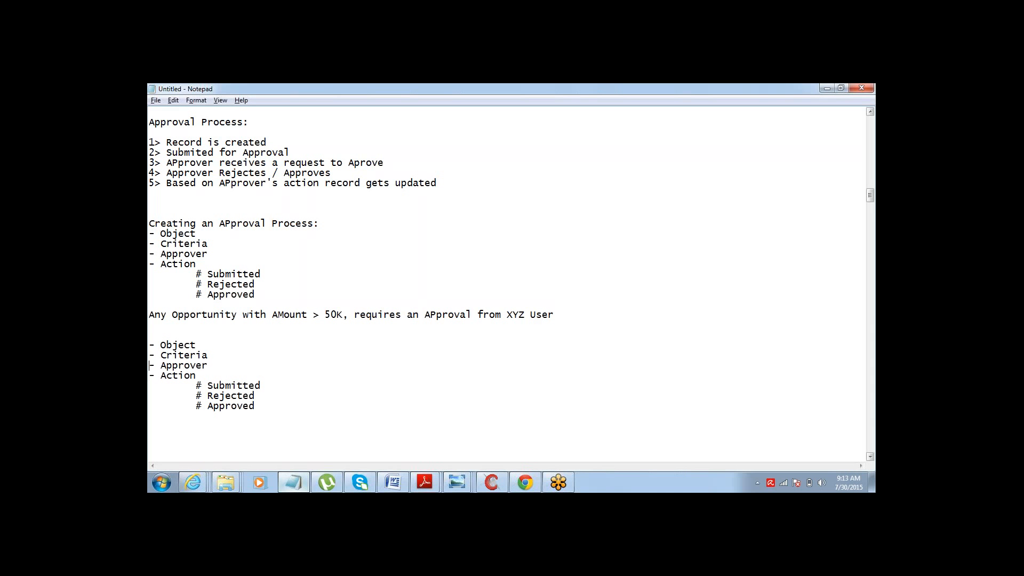
pyautogui.write(':')
pyautogui.write('Opportunity - Criteria ')
pyautogui.write(':')
pyautogui.write('AMount')
pyautogui.press('BackSpace')
pyautogui.write('mount > 50K')
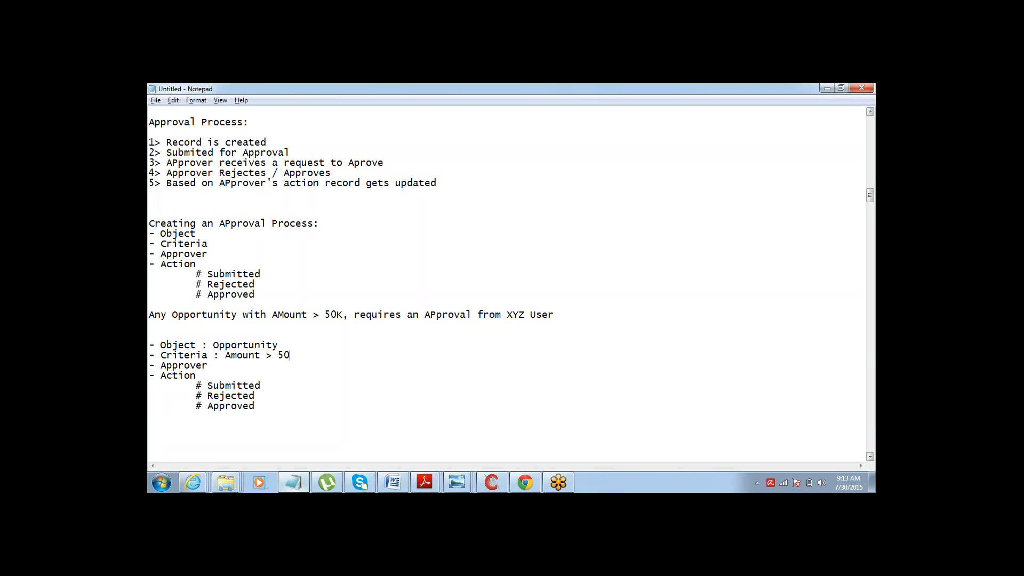
# - Set the pasted list's Approver to ": XYZ User" and highlight the Action sub-items
pyautogui.write(':')
pyautogui.write('XYZ User')
pyautogui.press('Down')
pyautogui.press('Up')
pyautogui.press('Down')
pyautogui.press('Left')
pyautogui.hotkey('shift', 'Down')
pyautogui.hotkey('shift', 'Down')
pyautogui.hotkey('shift', 'Down')
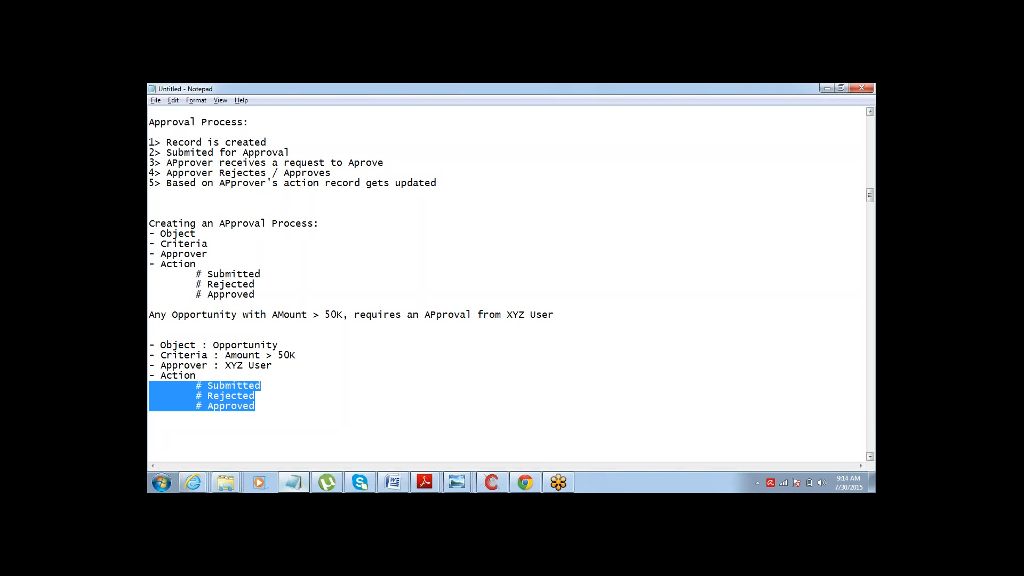
pyautogui.click(177, 315)
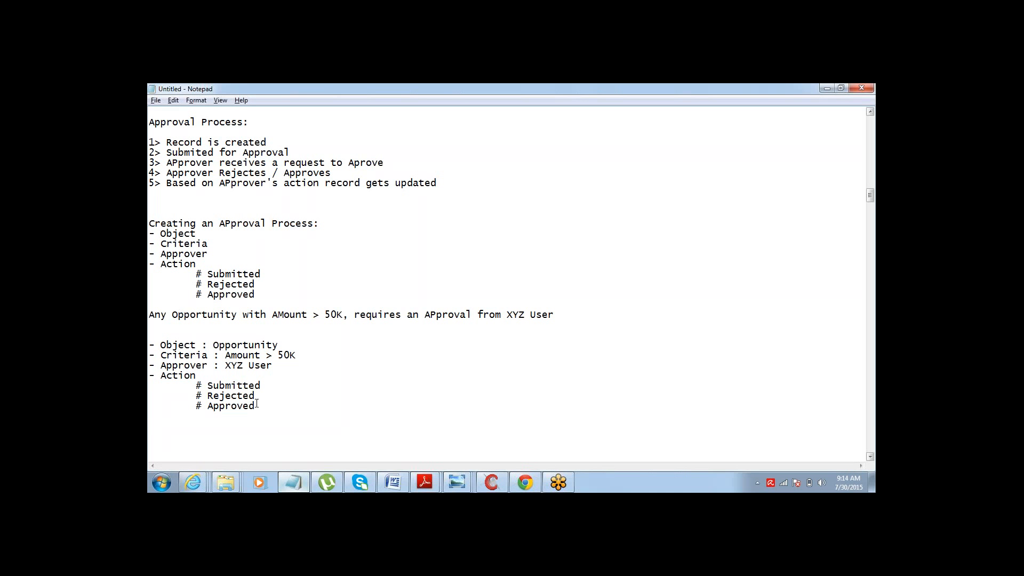
# - Append " - Mark it as Approved" to the pasted Approved sub-item
pyautogui.write('- Mark is')
pyautogui.press('BackSpace')
pyautogui.write('t as Approved')
pyautogui.hotkey('ctrl', 'shift', 'Left')
pyautogui.hotkey('ctrl', 'shift', 'Left')
pyautogui.hotkey('ctrl', 'shift', 'Left')
pyautogui.hotkey('ctrl', 'shift', 'Left')
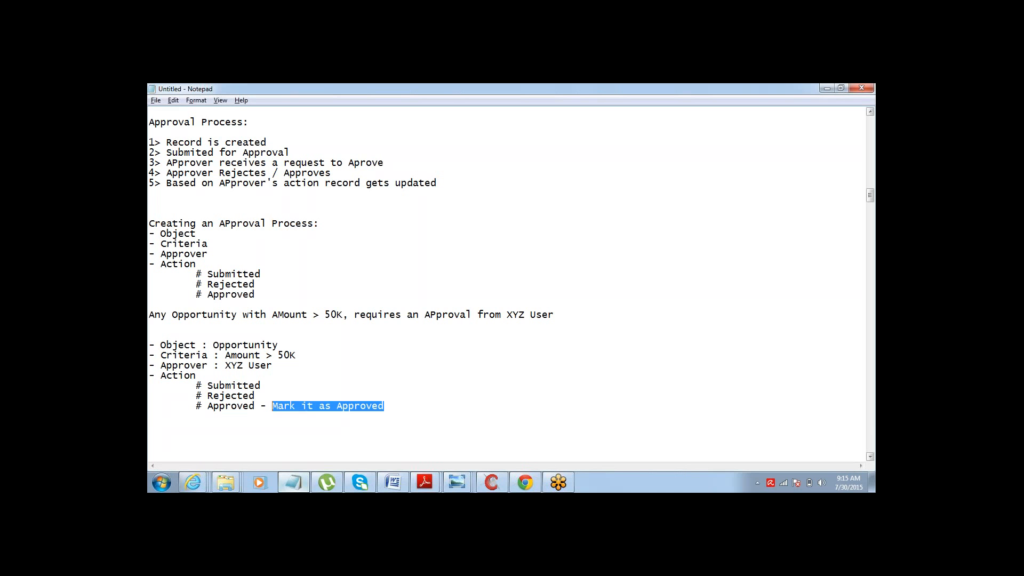
# - Append "- Mark it as Rejected" to the Rejected sub-item and "- Mark it as Pending" to Submitted
pyautogui.press('Up')
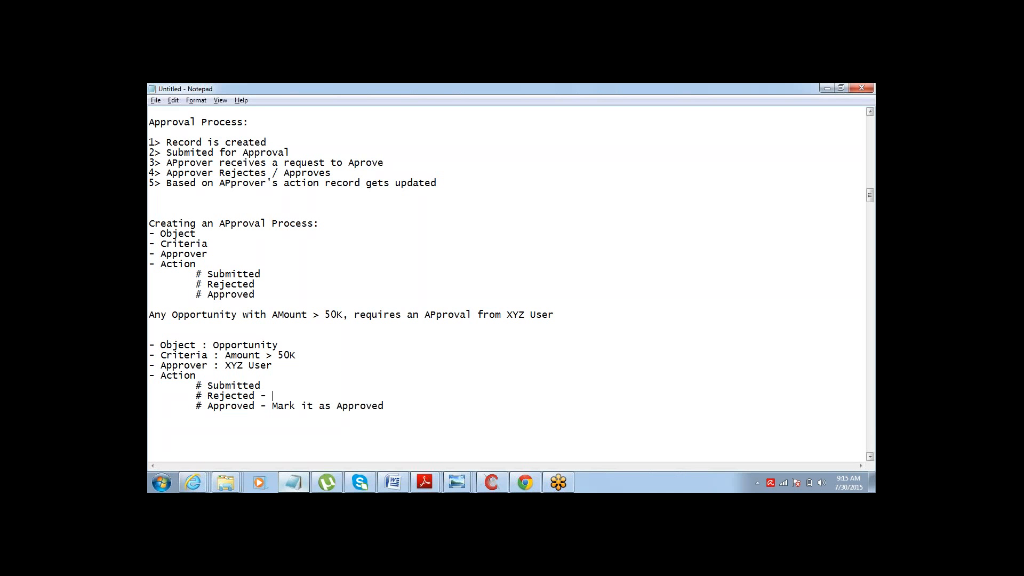
pyautogui.press('Down')
pyautogui.hotkey('shift', 'End')
pyautogui.hotkey('ctrl', 'c')
pyautogui.press('Up')
pyautogui.hotkey('ctrl', 'v')
pyautogui.hotkey('ctrl', 'shift', 'Left')
pyautogui.write('R')
pyautogui.press('BackSpace')
pyautogui.write('Rejected -')
pyautogui.hotkey('ctrl', 'v')
pyautogui.hotkey('ctrl', 'shift', 'Left')
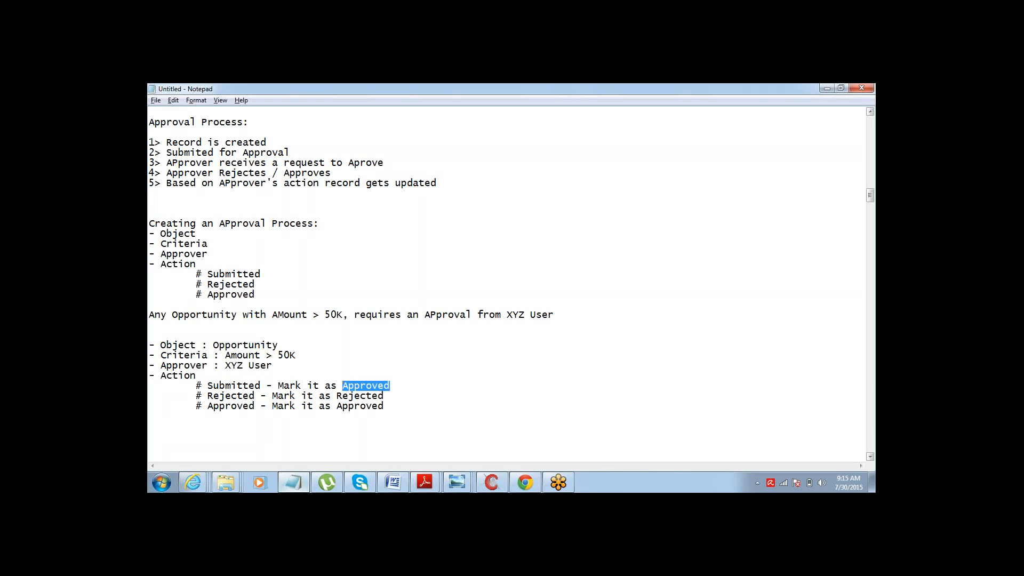
pyautogui.write('Pending')
# - Add a new line below: "PL Field - APproval Status : Approved / Rejected / Pending"
pyautogui.press('Return')
pyautogui.press('Return')
pyautogui.press('Return')
pyautogui.press('Return')
pyautogui.press('Return')
pyautogui.press('Return')
pyautogui.press('Return')
pyautogui.press('Return')
pyautogui.press('Return')
pyautogui.press('Return')
pyautogui.press('Return')
pyautogui.press('Return')
pyautogui.press('Return')
pyautogui.press('Return')
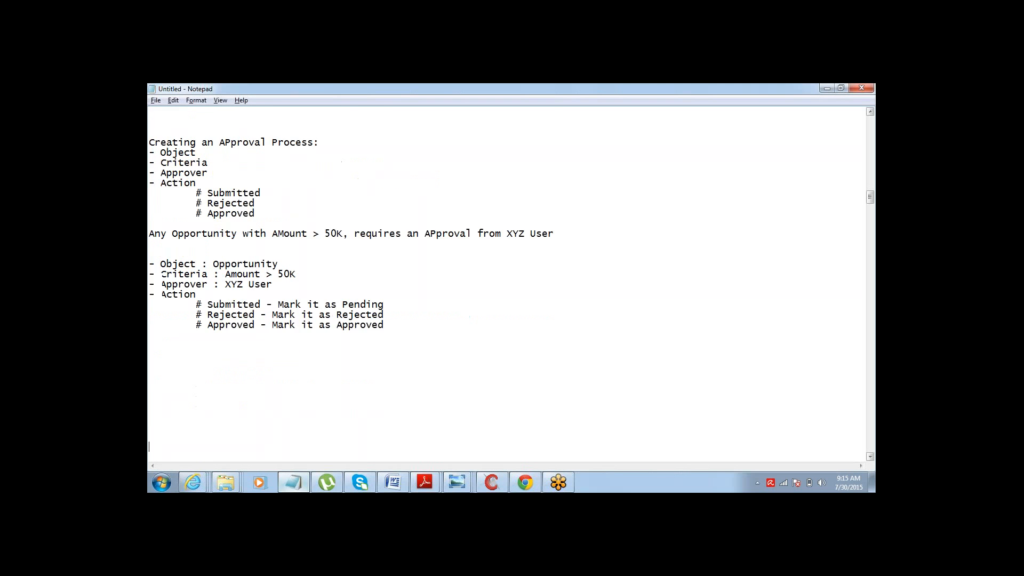
pyautogui.press('Up')
pyautogui.press('Up')
pyautogui.press('Up')
pyautogui.press('Up')
pyautogui.press('Up')
pyautogui.press('Up')
pyautogui.press('Up')
pyautogui.press('Up')
pyautogui.press('Up')
pyautogui.press('Up')
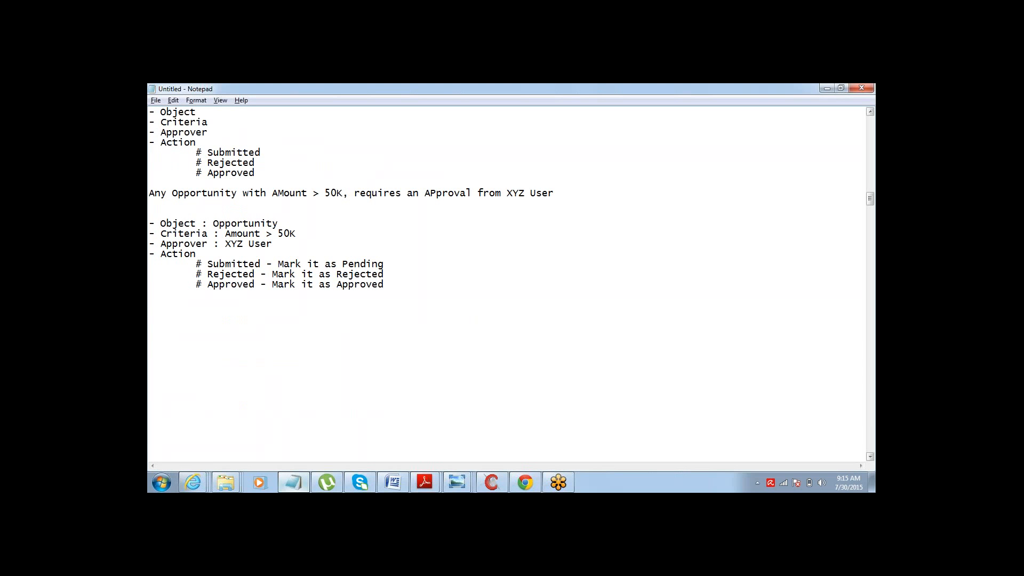
pyautogui.write('PL Field - APproval Stat')
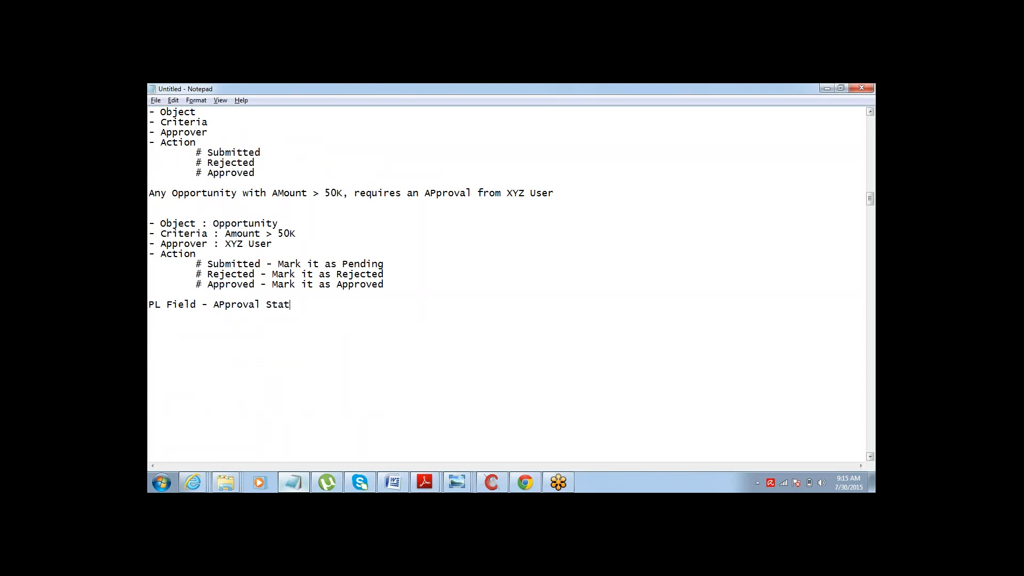
pyautogui.write('us : Approved / Rejected')
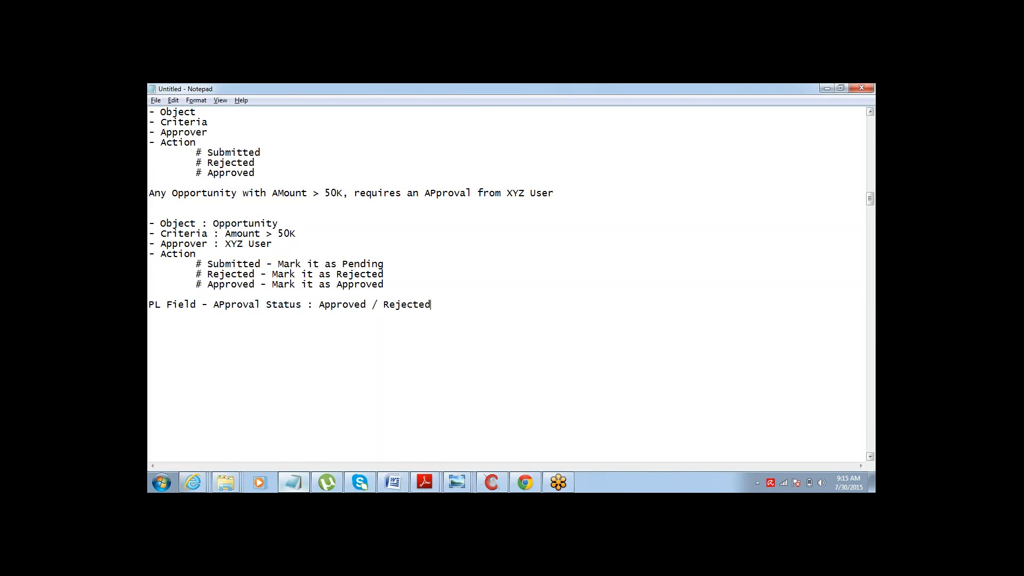
pyautogui.write(' / Pending')
# - Put quotation marks around APproval Status in the PL Field line
pyautogui.click(212, 308)
pyautogui.write('"')
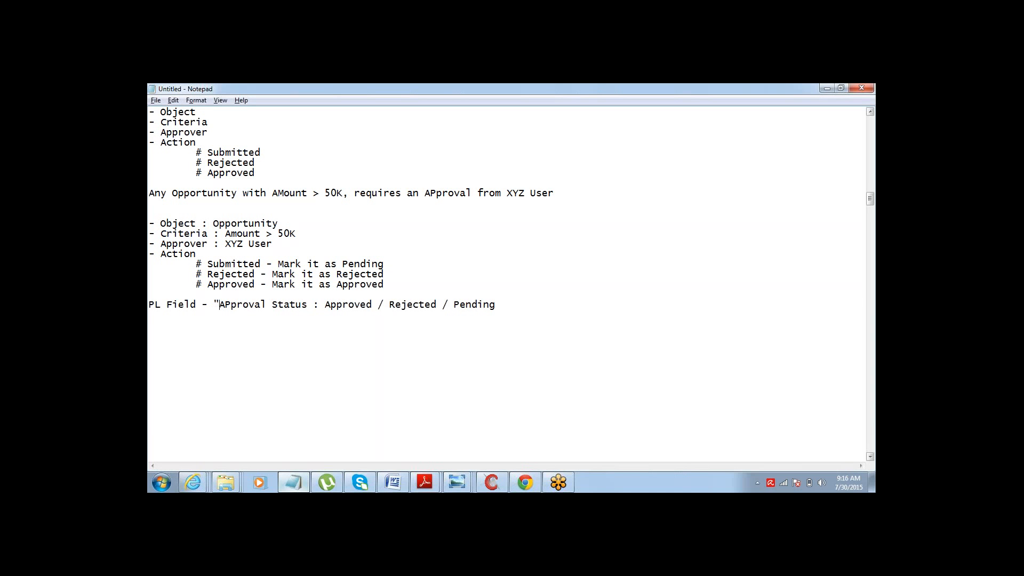
pyautogui.write('"')
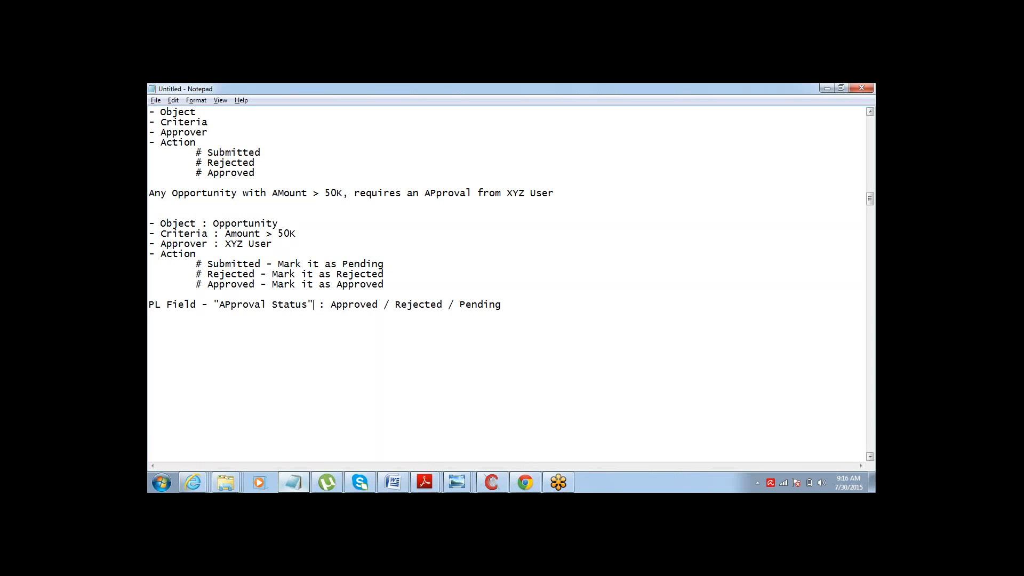
# - Highlight the pasted Action block and the APproval Status field name to review them
pyautogui.moveTo(153, 258); pyautogui.dragTo(261, 294)
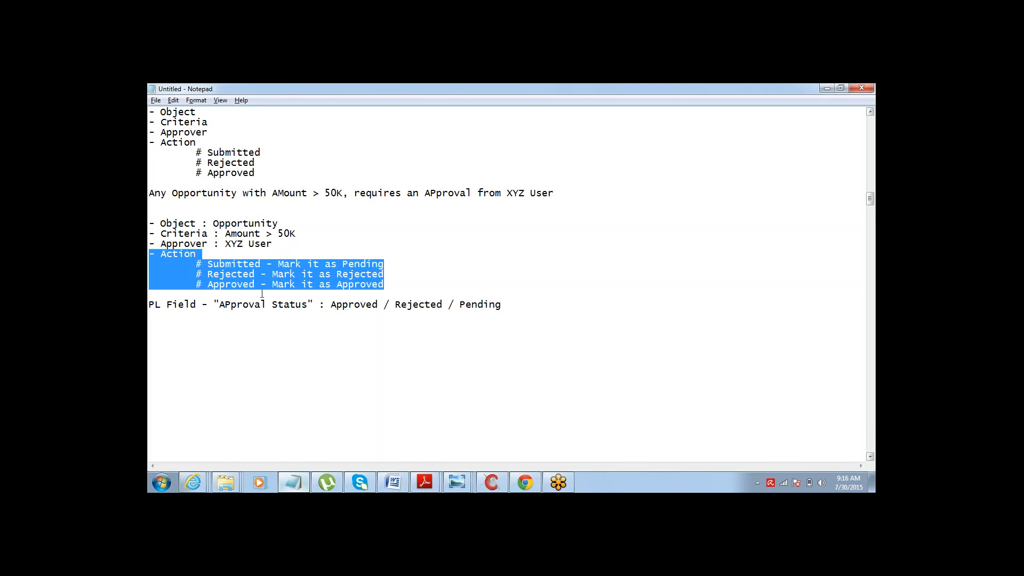
pyautogui.click(350, 292)
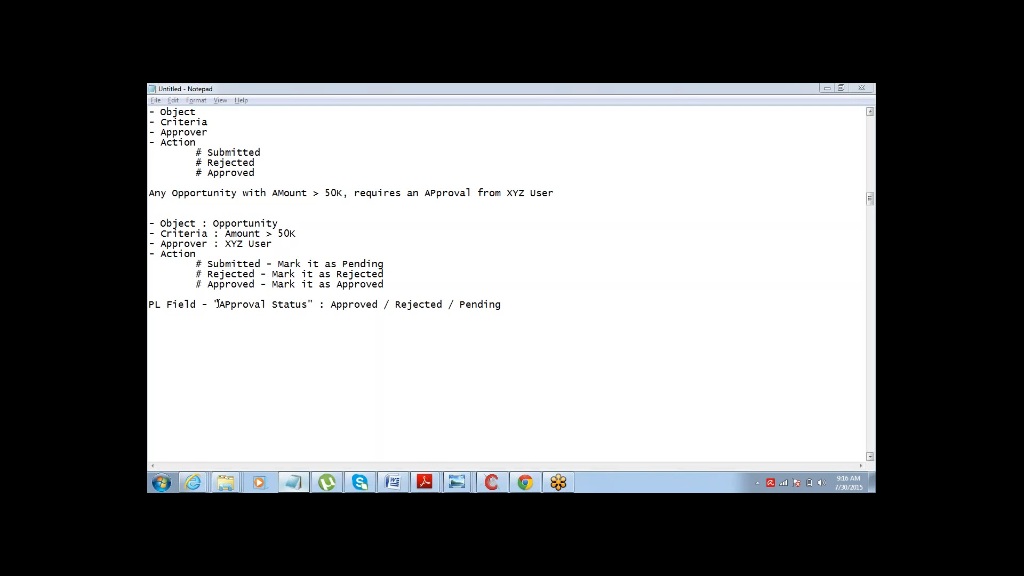
pyautogui.moveTo(219, 305); pyautogui.dragTo(302, 303)
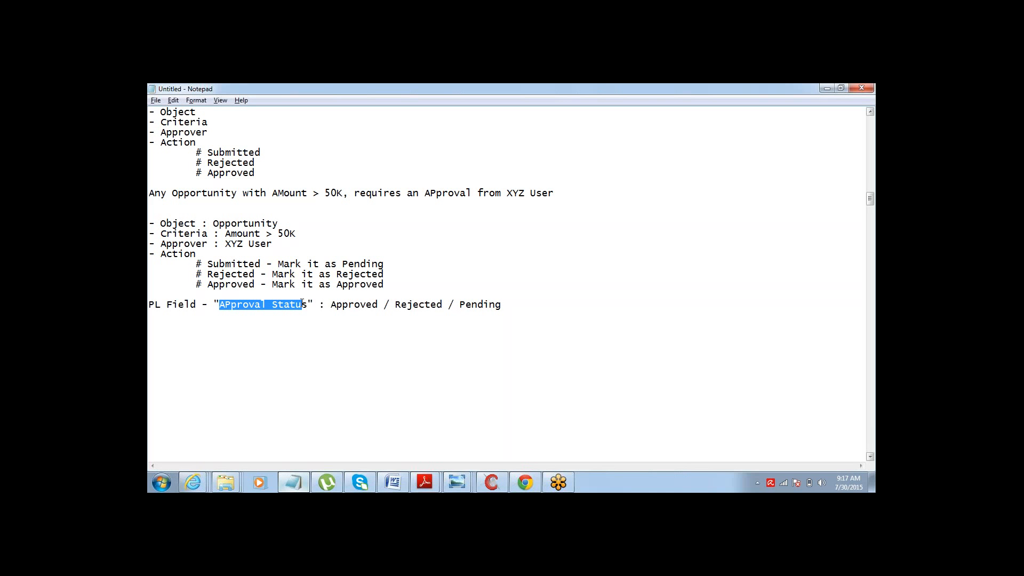
pyautogui.click(308, 306)
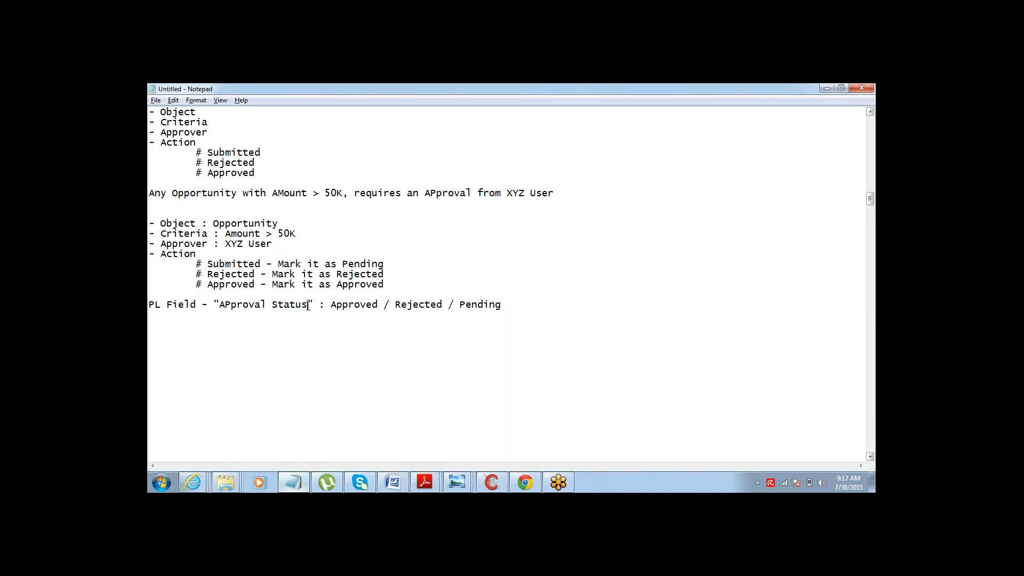
pyautogui.moveTo(308, 307); pyautogui.dragTo(222, 306)
pyautogui.click(222, 306)
# - Switch to the Salesforce Setup page in the browser and open the Opportunities Fields page under Customize
pyautogui.click(773, 119)
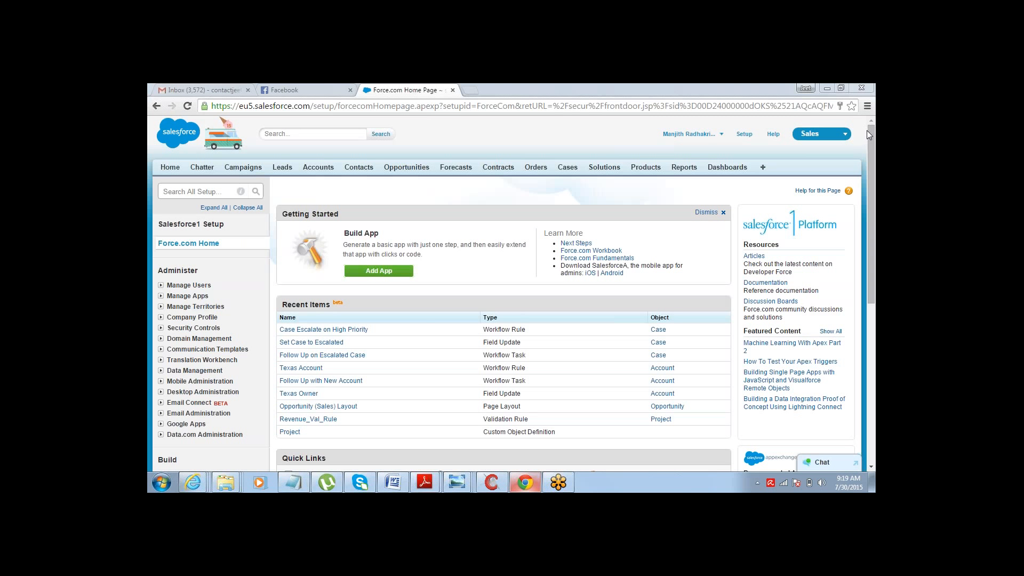
pyautogui.moveTo(873, 146); pyautogui.dragTo(872, 250)
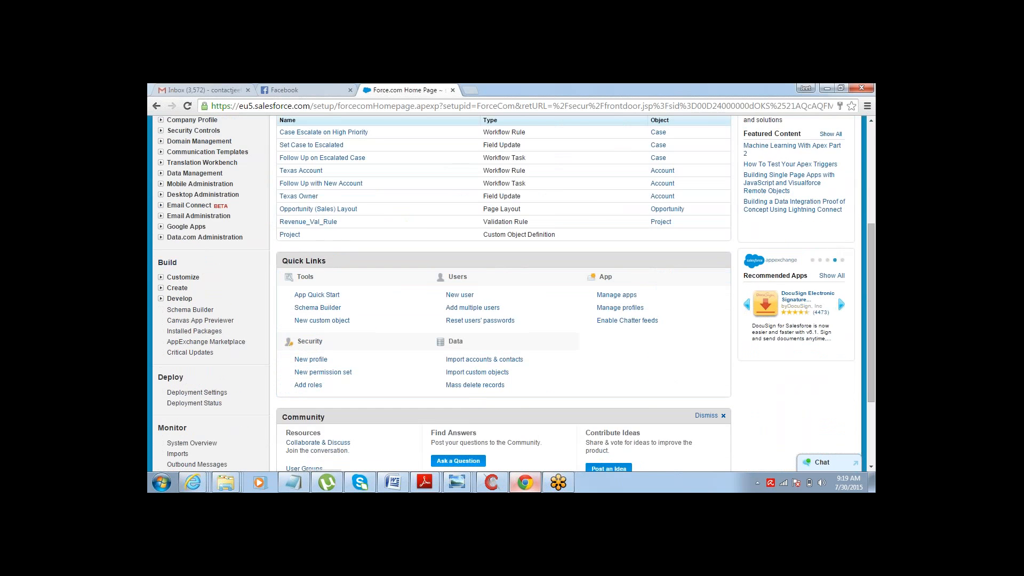
pyautogui.click(161, 278)
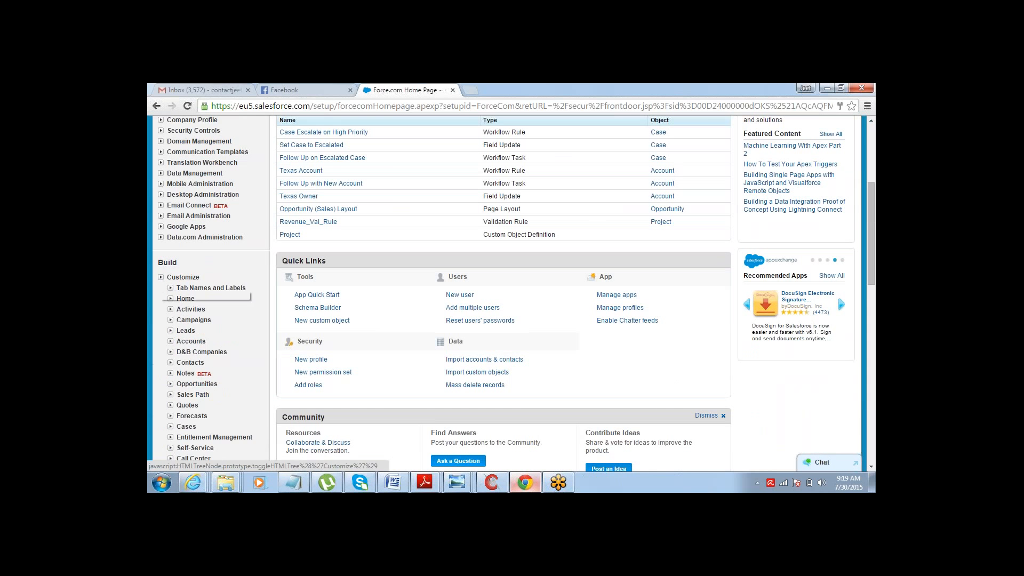
pyautogui.click(169, 386)
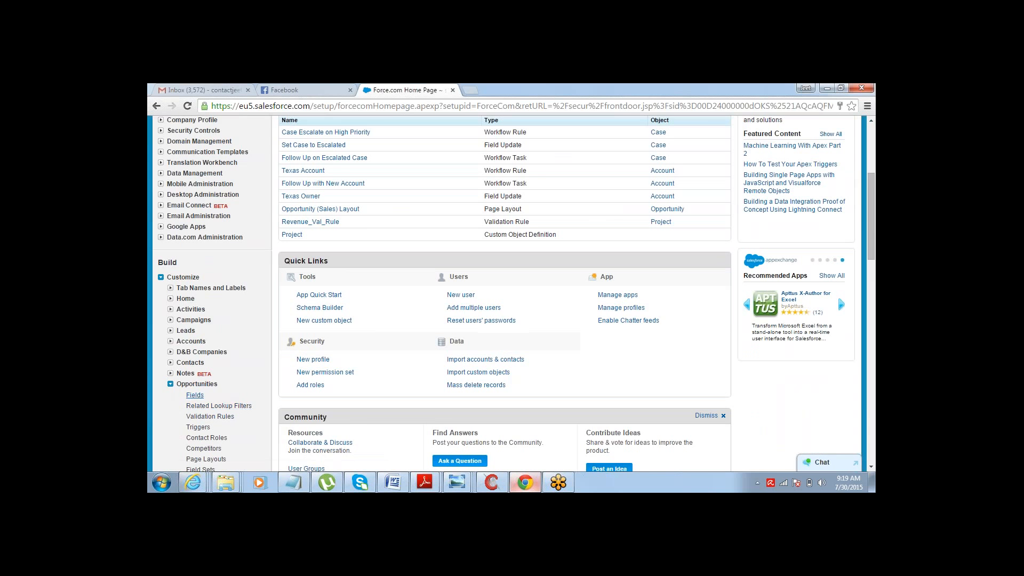
pyautogui.click(193, 395)
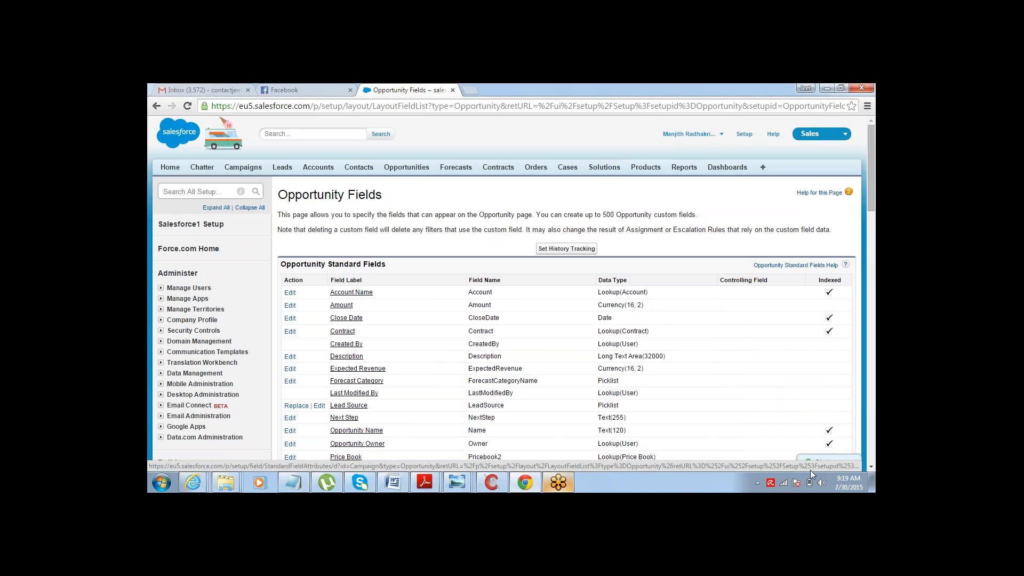
# - Start a new Opportunity custom field with the Picklist data type
pyautogui.scroll(-6, 872, 470)
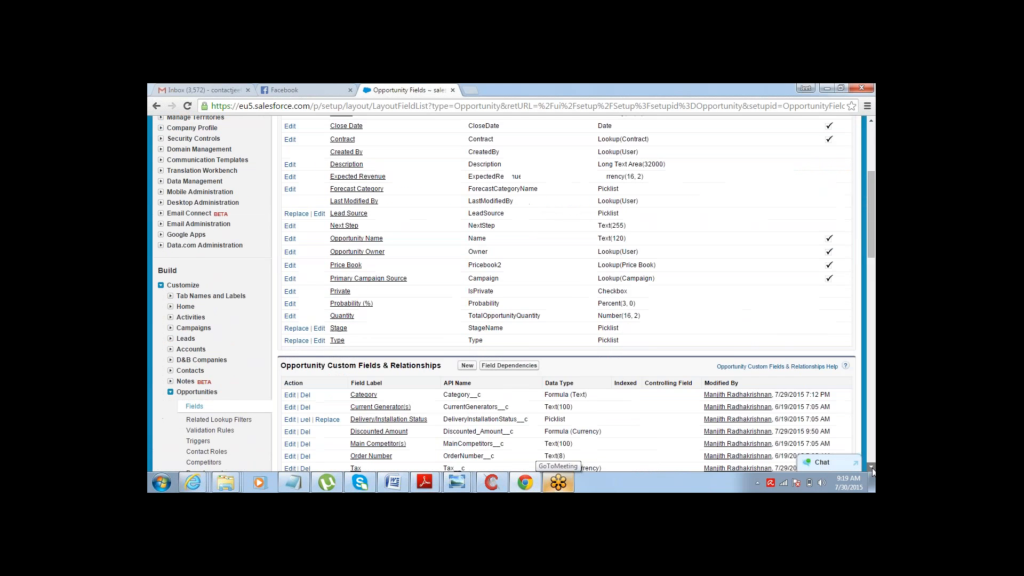
pyautogui.click(466, 282)
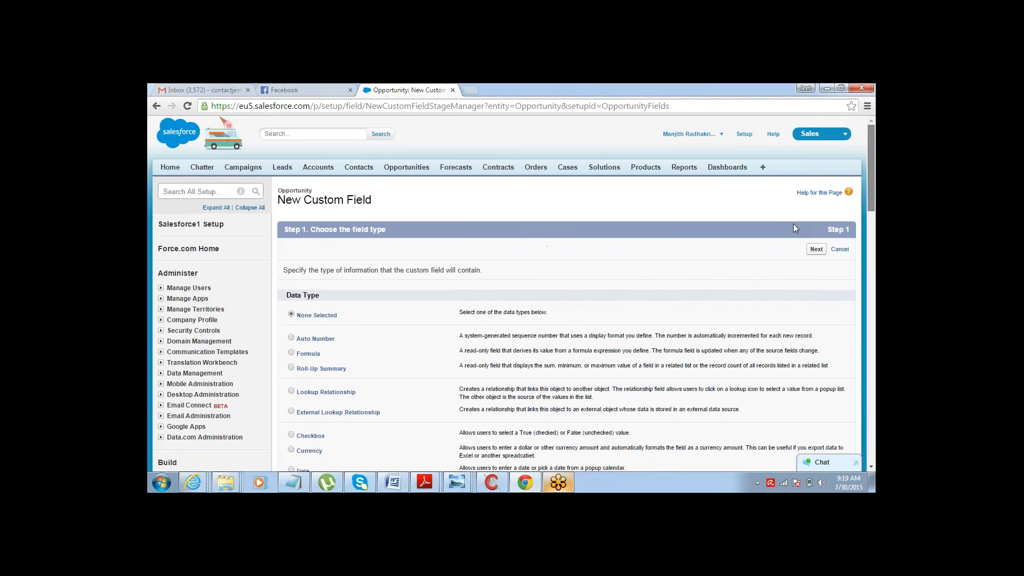
pyautogui.moveTo(872, 161); pyautogui.dragTo(872, 239)
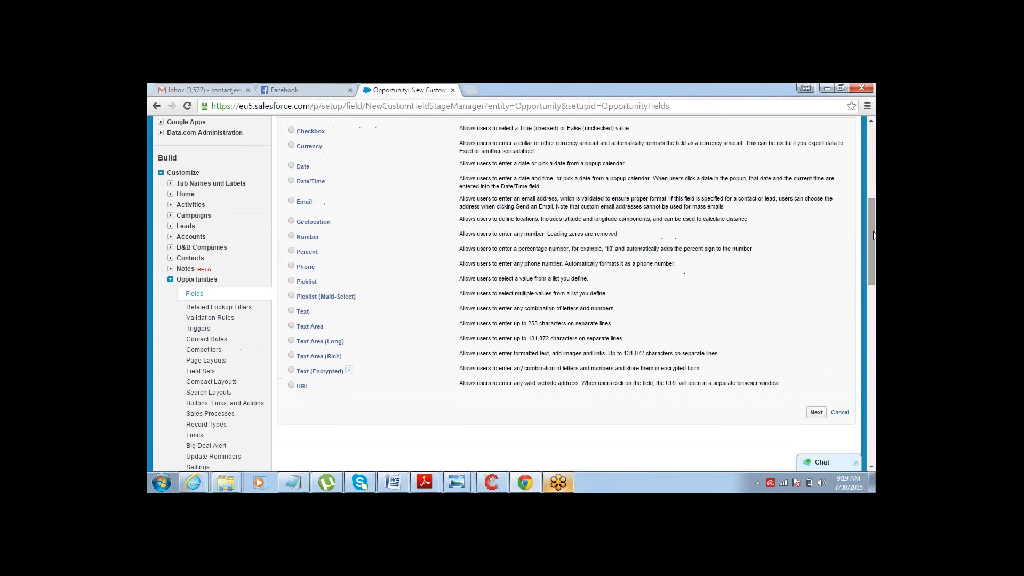
pyautogui.click(291, 281)
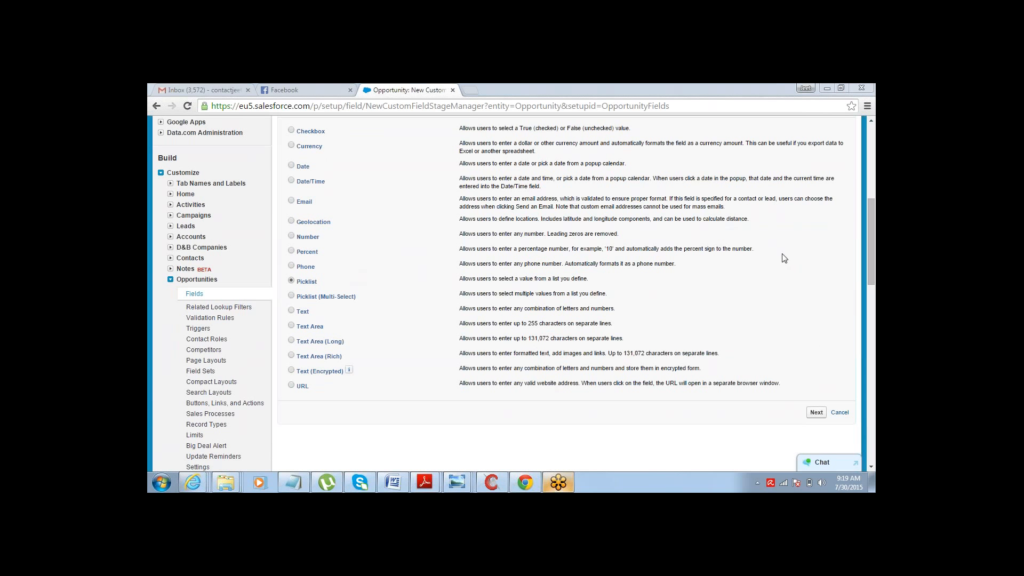
pyautogui.click(816, 412)
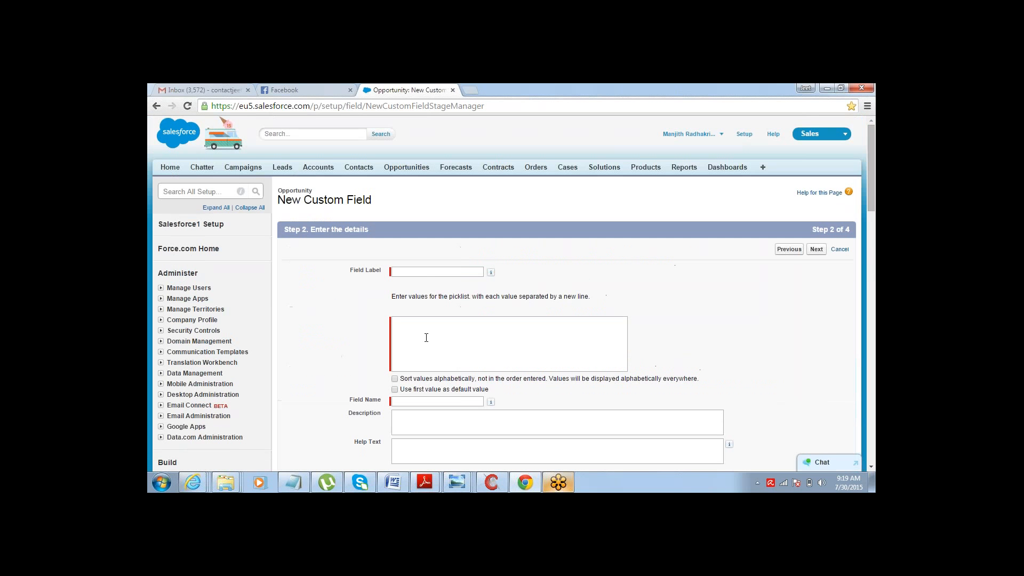
# - Set the new field's label to Approval Status
pyautogui.click(429, 272)
pyautogui.write('Approval St')
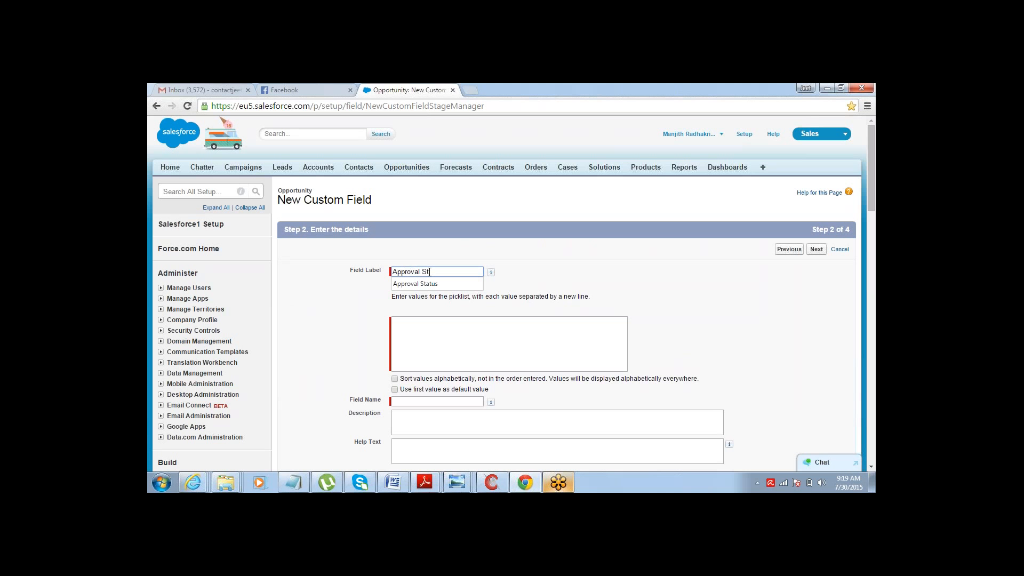
pyautogui.press('Down')
pyautogui.press('Return')
pyautogui.press('Tab')
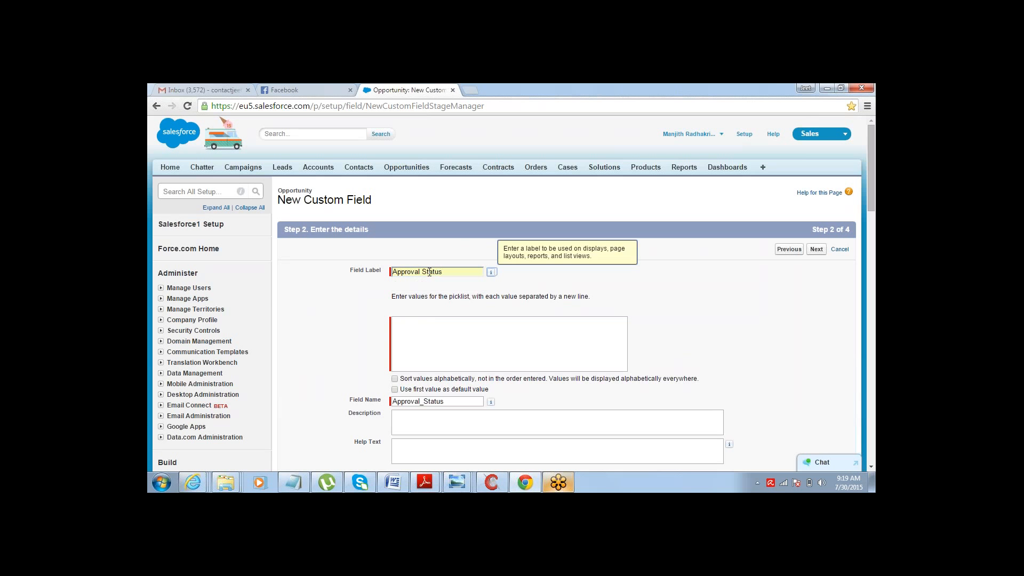
# - Enter the picklist values Pending, Approved, Rejected and Recalled, one per line
pyautogui.click(423, 319)
pyautogui.write('Pend')
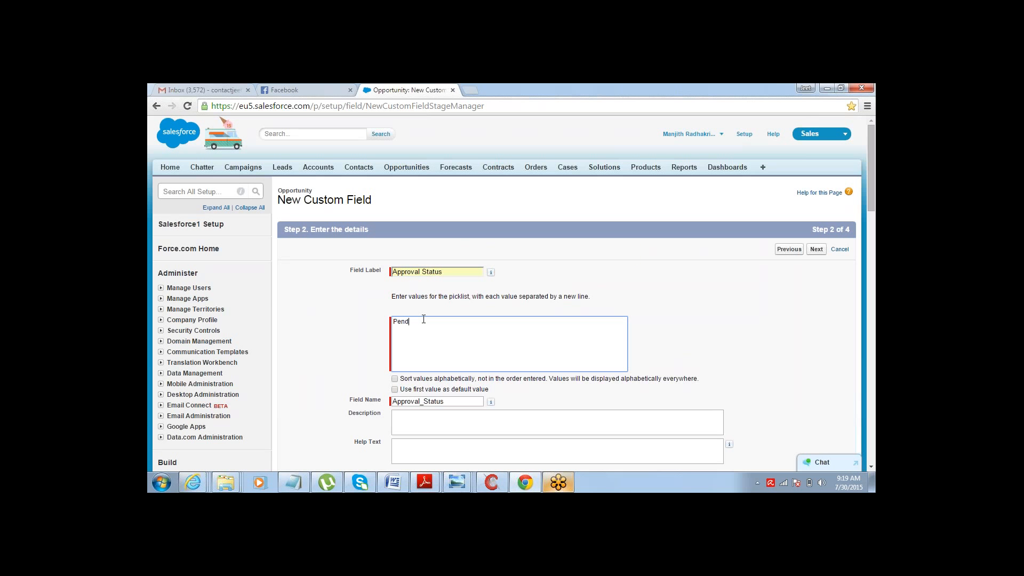
pyautogui.write('ing ')
pyautogui.write('Approved')
pyautogui.press('Tab')
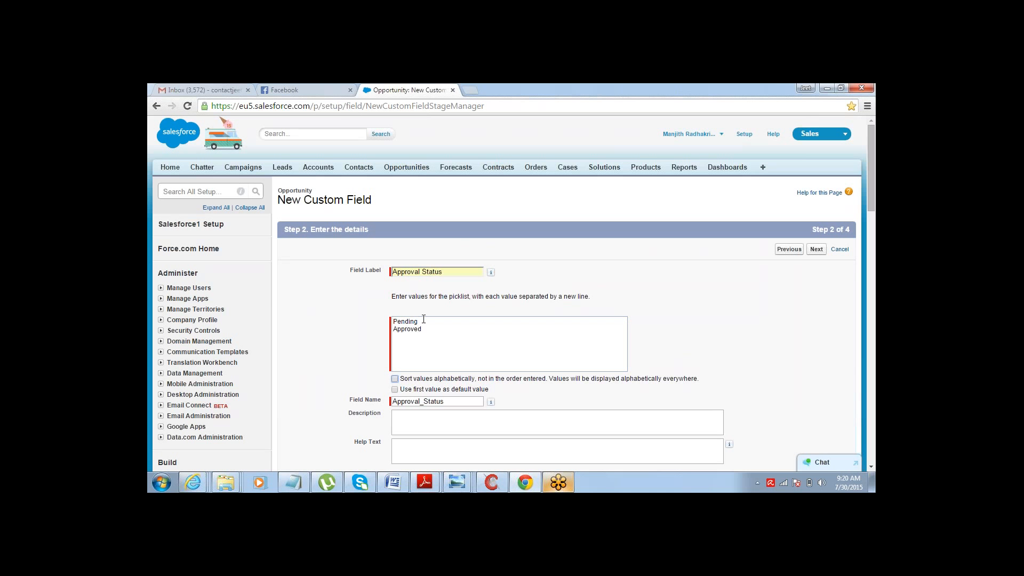
pyautogui.click(408, 336)
pyautogui.write('Re')
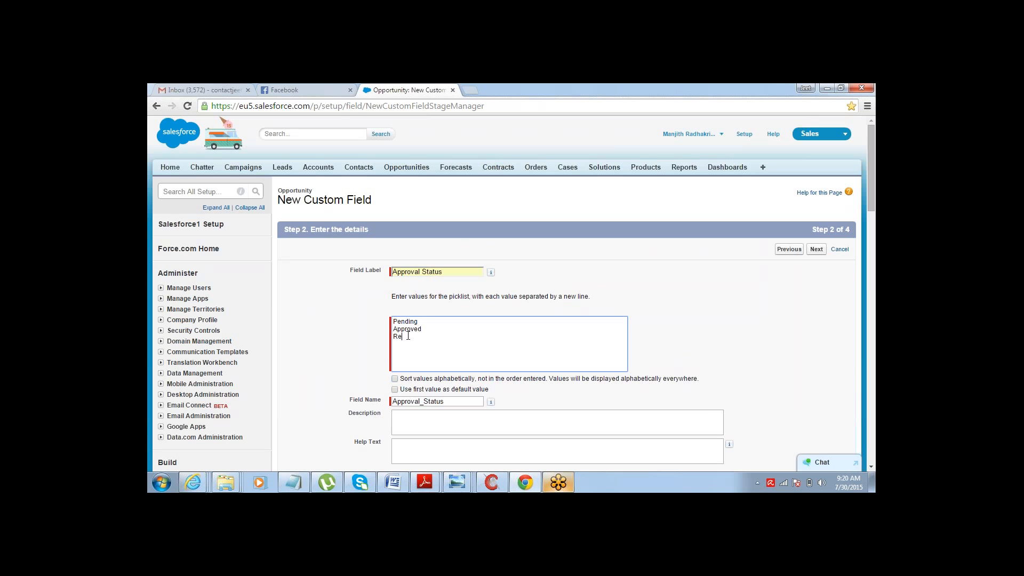
pyautogui.write('jected')
pyautogui.press('Return')
pyautogui.write('Recalled')
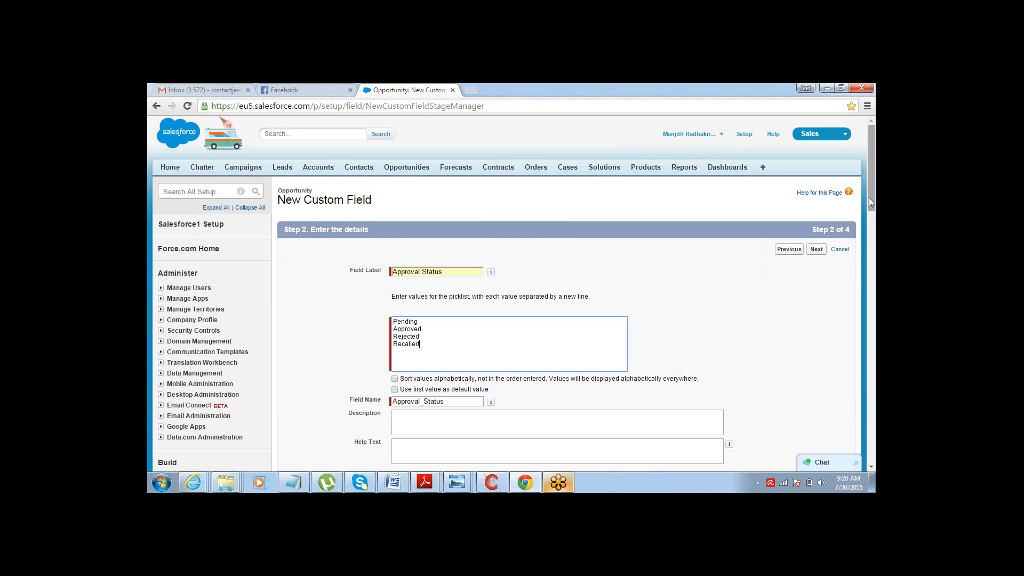
# - Accept the default field-level security and page layout settings and save the Approval Status field
pyautogui.moveTo(869, 198); pyautogui.dragTo(870, 232)
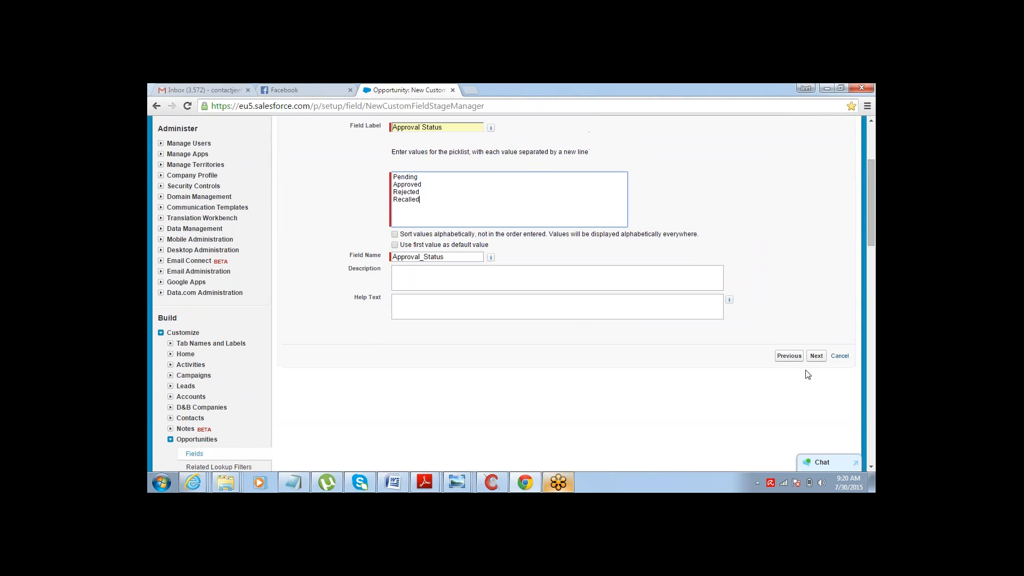
pyautogui.click(817, 357)
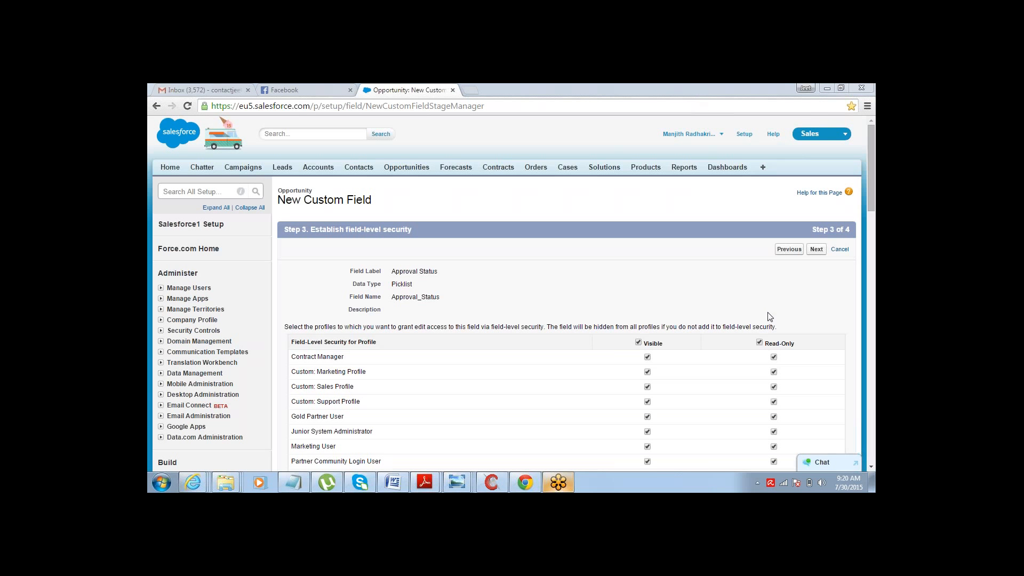
pyautogui.moveTo(873, 178); pyautogui.dragTo(875, 182)
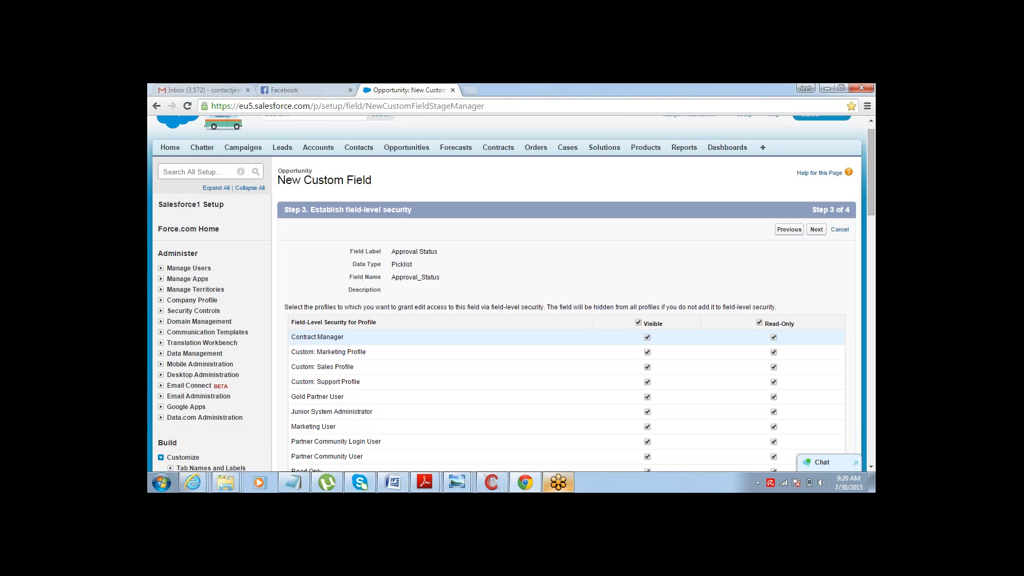
pyautogui.click(817, 231)
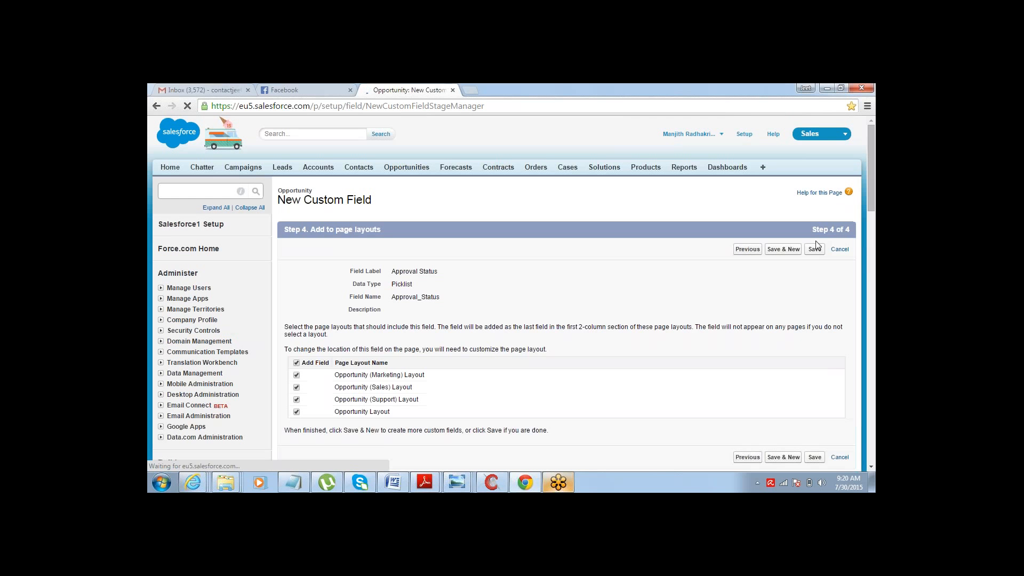
pyautogui.click(815, 248)
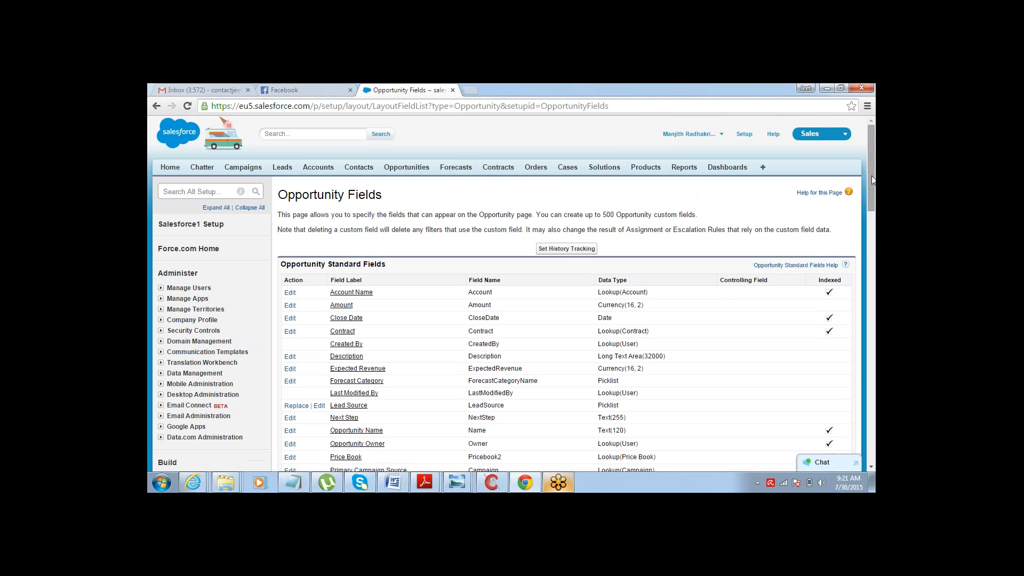
# - Scroll through the Opportunity fields list to review the custom fields and relationships section
pyautogui.moveTo(872, 180); pyautogui.dragTo(871, 206)
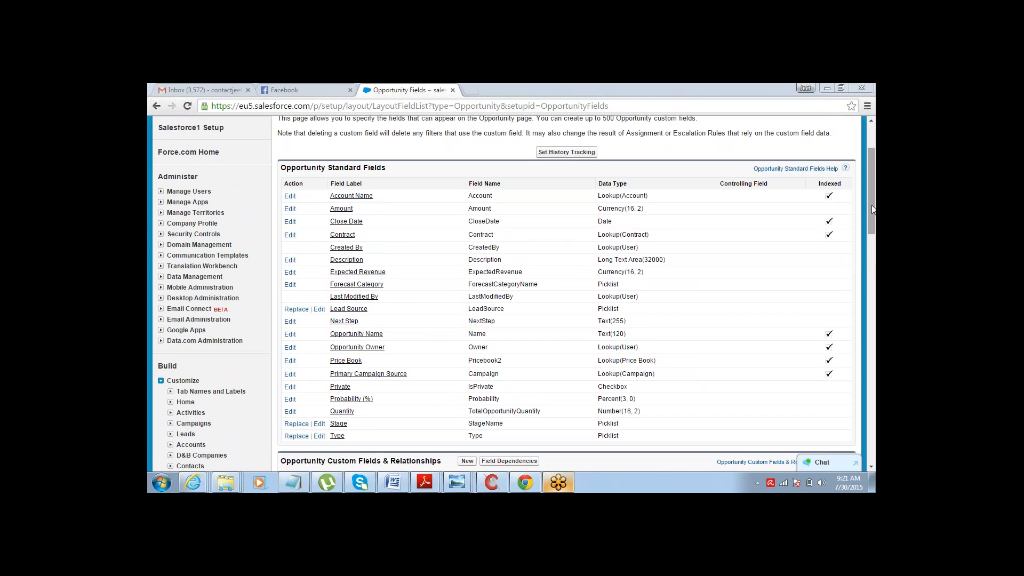
pyautogui.moveTo(871, 224); pyautogui.dragTo(870, 233)
pyautogui.scroll(-4, 871, 233)
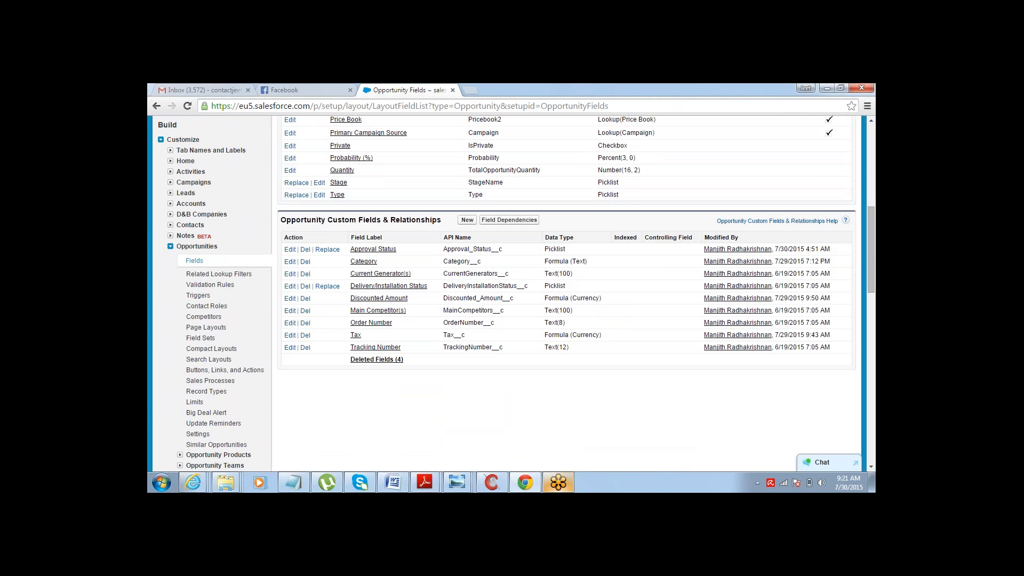
pyautogui.click(170, 247)
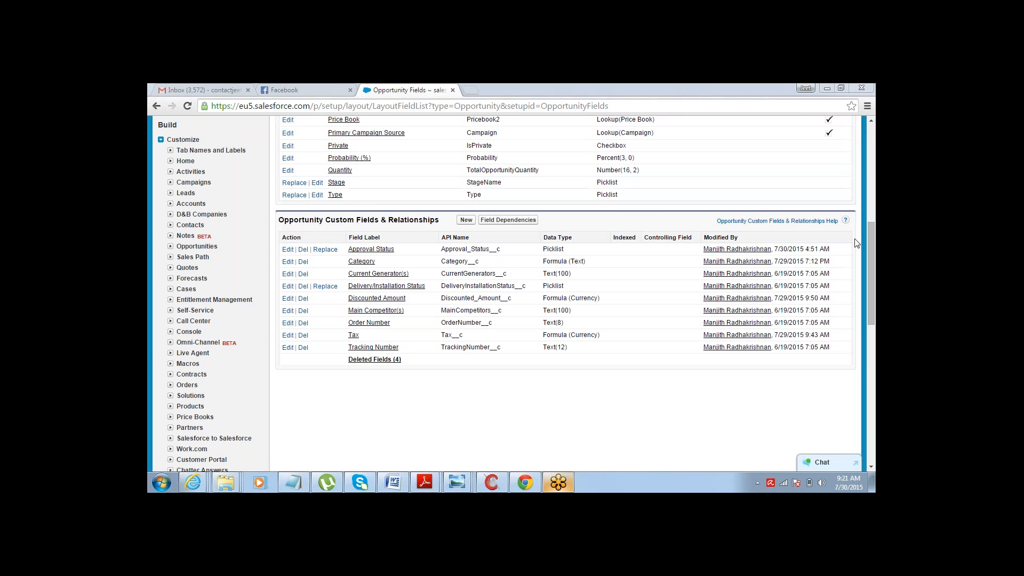
pyautogui.moveTo(875, 262)
pyautogui.mouseDown()
pyautogui.moveTo(875, 169)
pyautogui.moveTo(868, 261)
pyautogui.mouseUp()
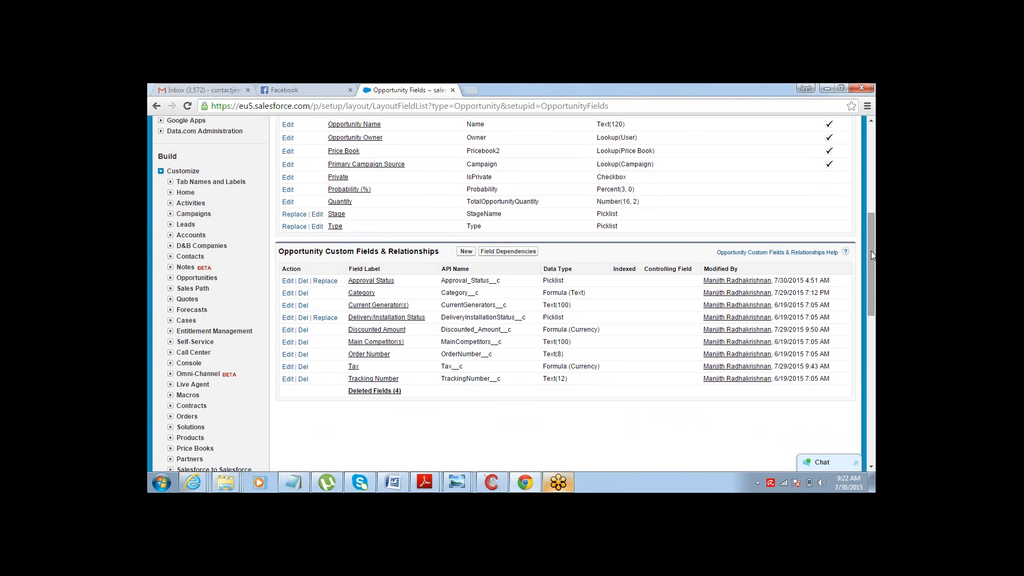
pyautogui.moveTo(871, 252); pyautogui.dragTo(875, 186)
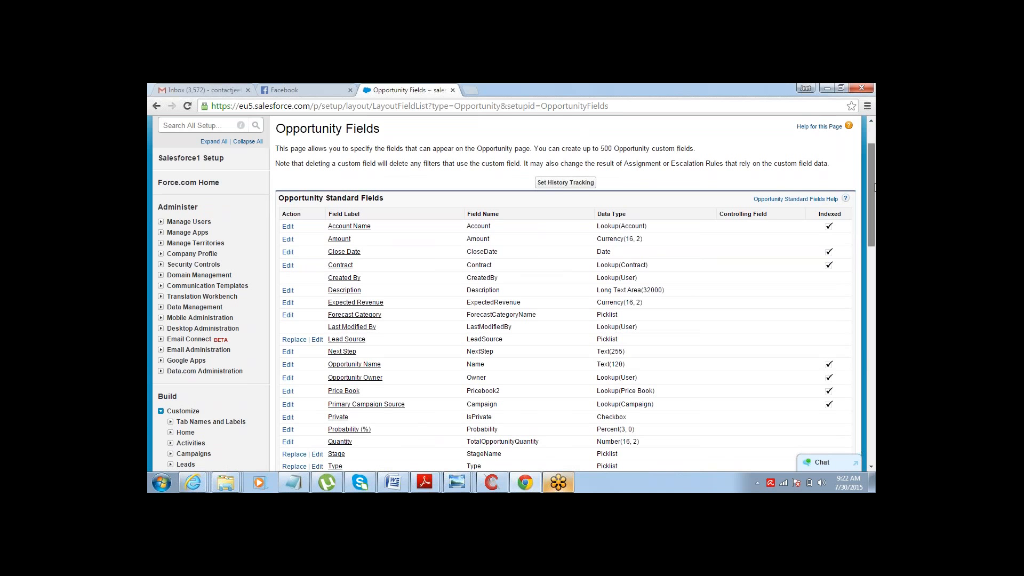
pyautogui.moveTo(875, 187); pyautogui.dragTo(875, 188)
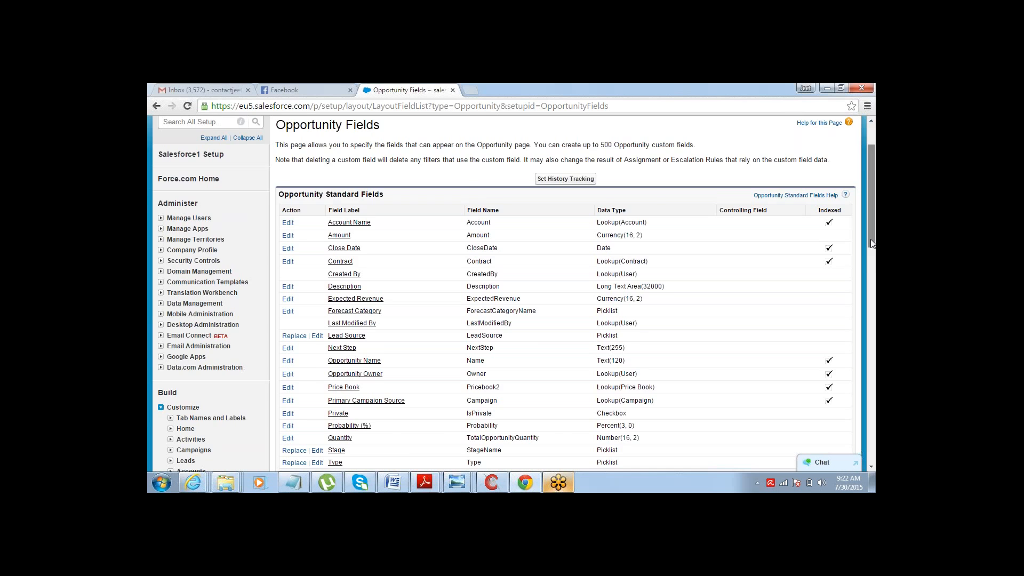
pyautogui.scroll(-3, 870, 239)
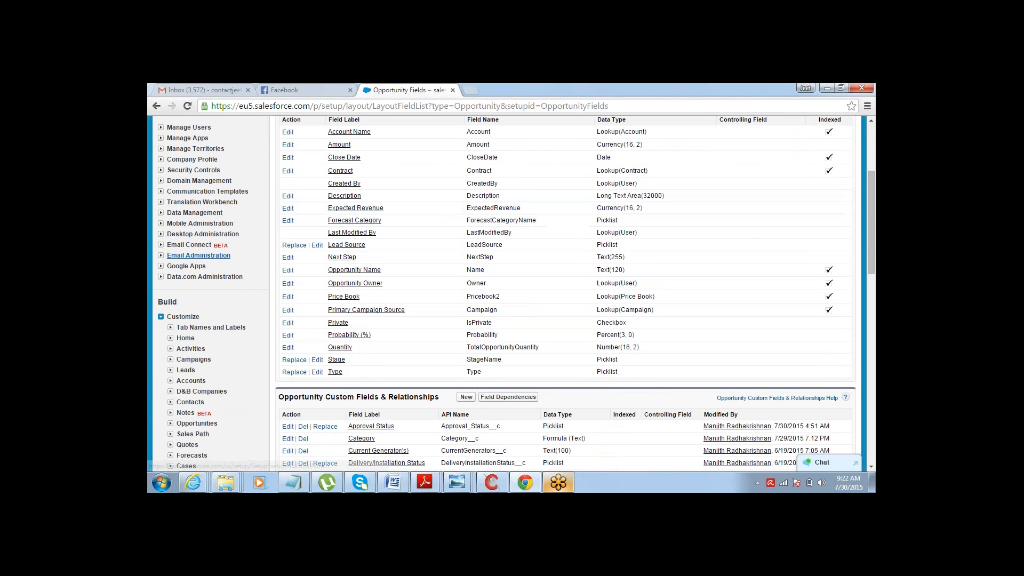
# - Open the Approval Processes setup page under Create's Workflow & Approvals section
pyautogui.click(160, 317)
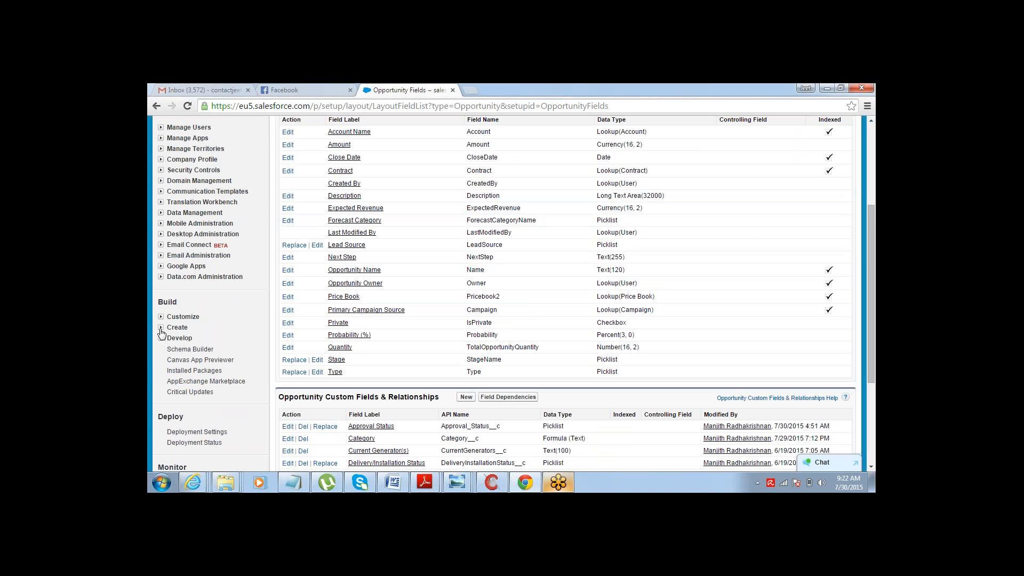
pyautogui.click(160, 327)
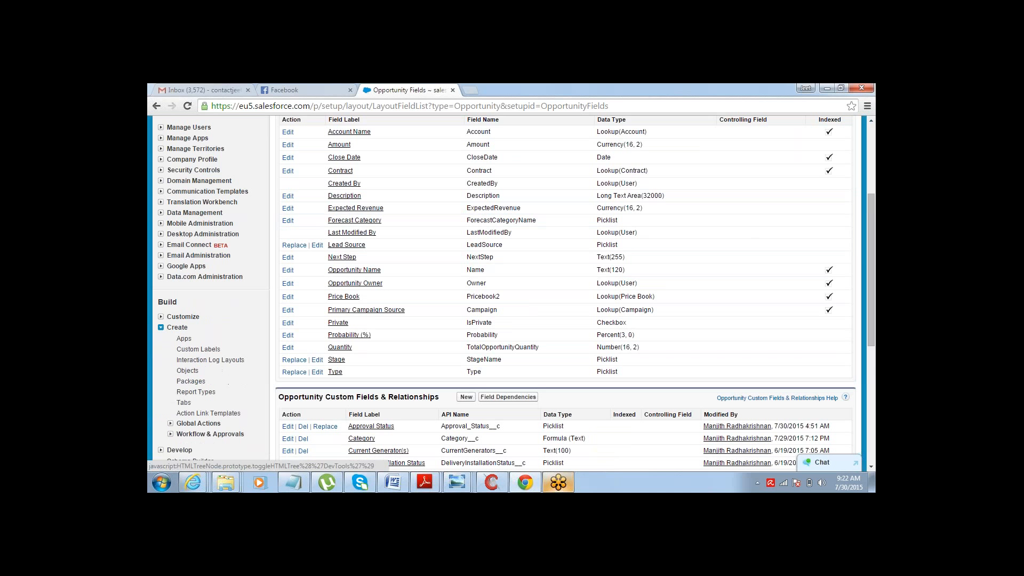
pyautogui.click(170, 434)
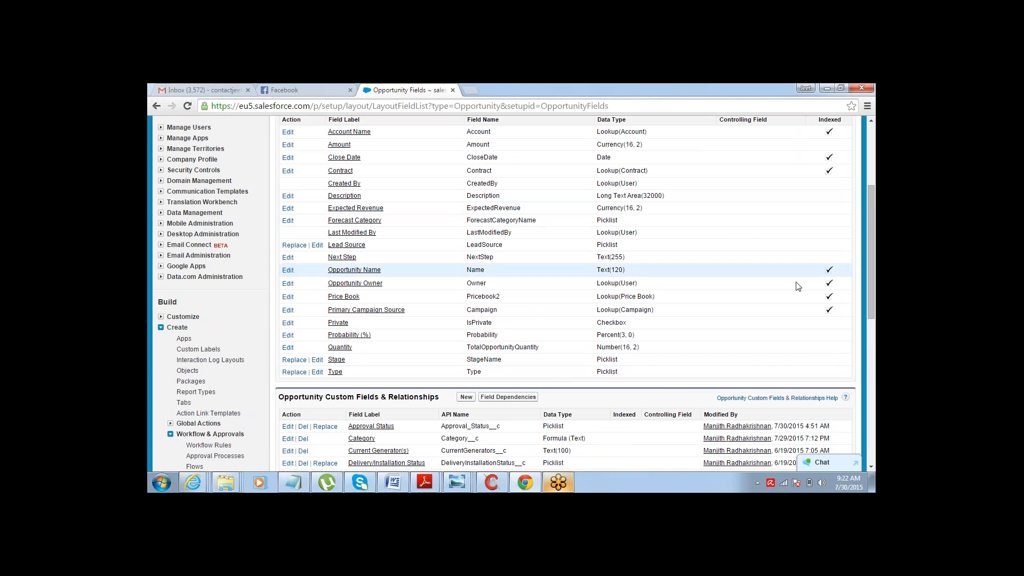
pyautogui.scroll(-2, 667, 229)
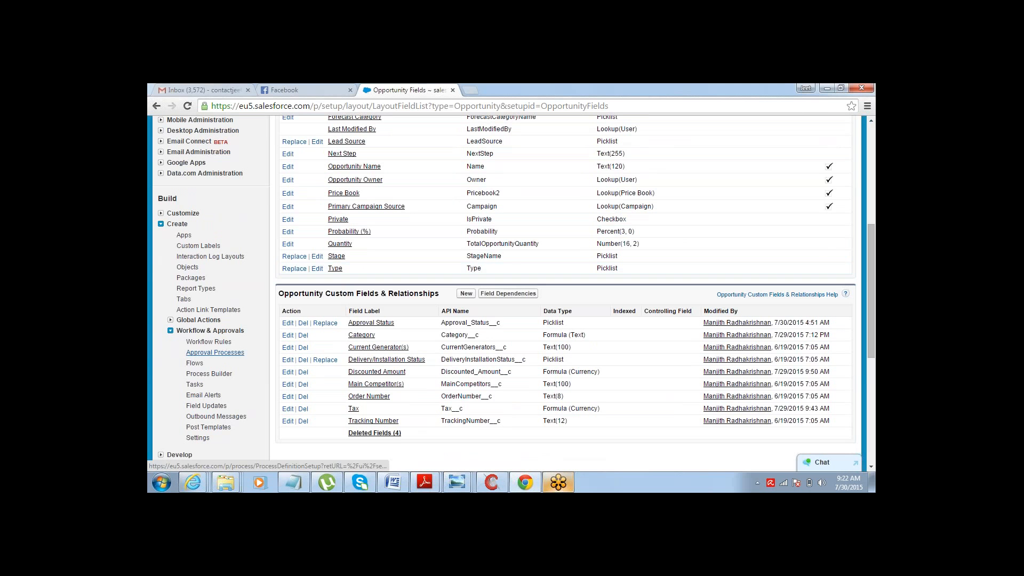
pyautogui.click(215, 352)
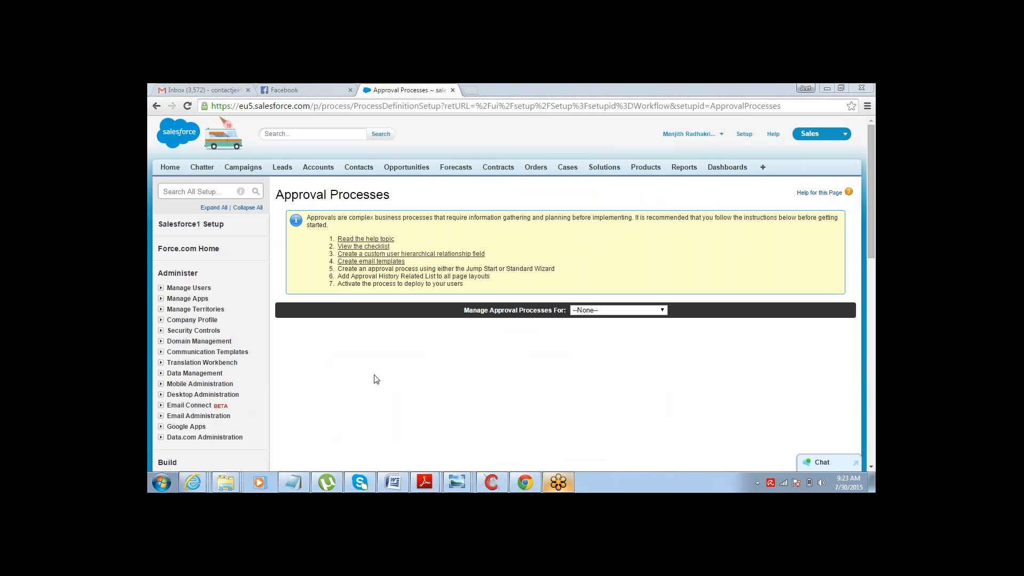
# - Switch to the Notepad notes to review the criteria and approver lines, then return to the browser
pyautogui.click(296, 483)
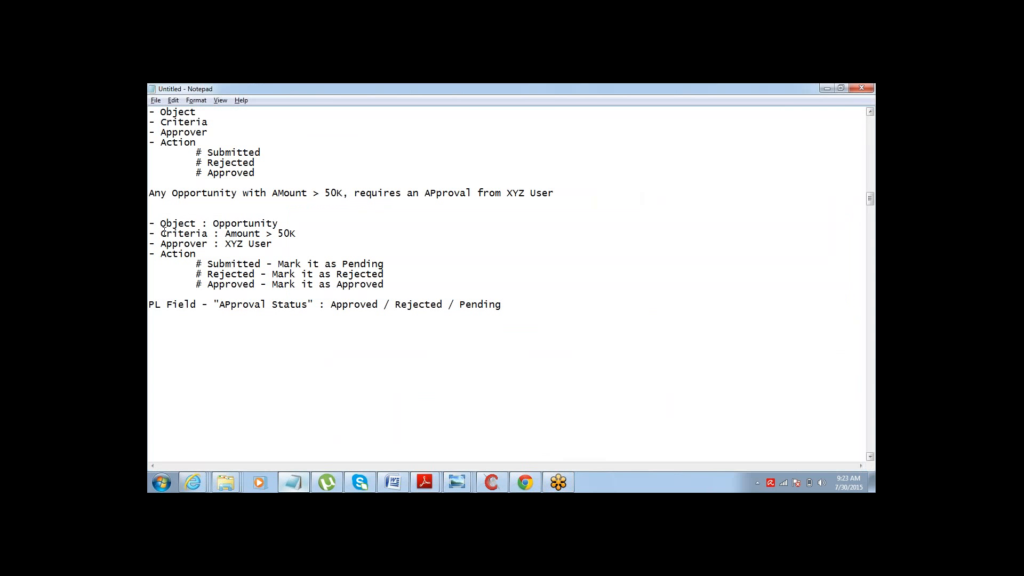
pyautogui.moveTo(156, 224); pyautogui.dragTo(293, 234)
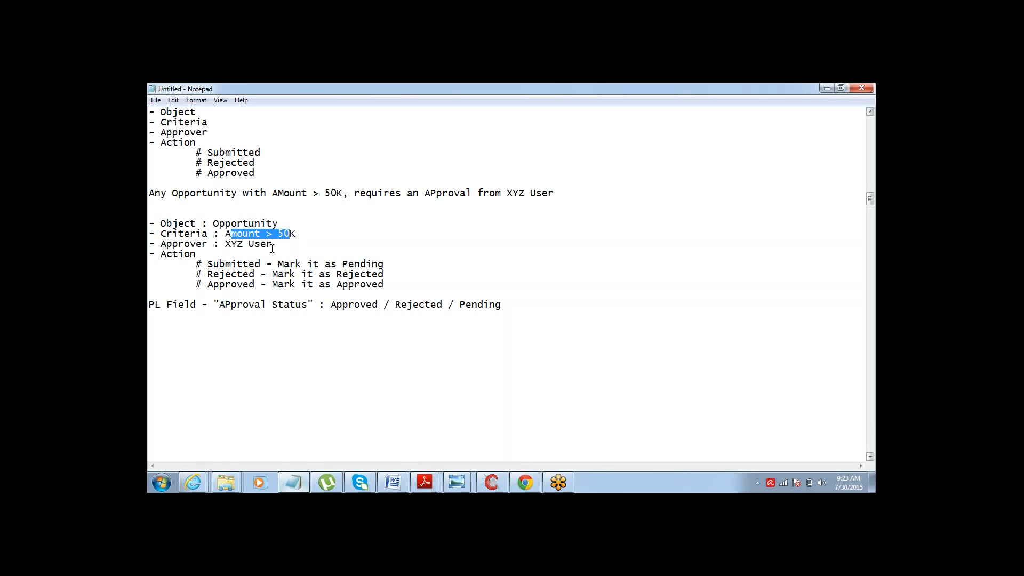
pyautogui.click(274, 245)
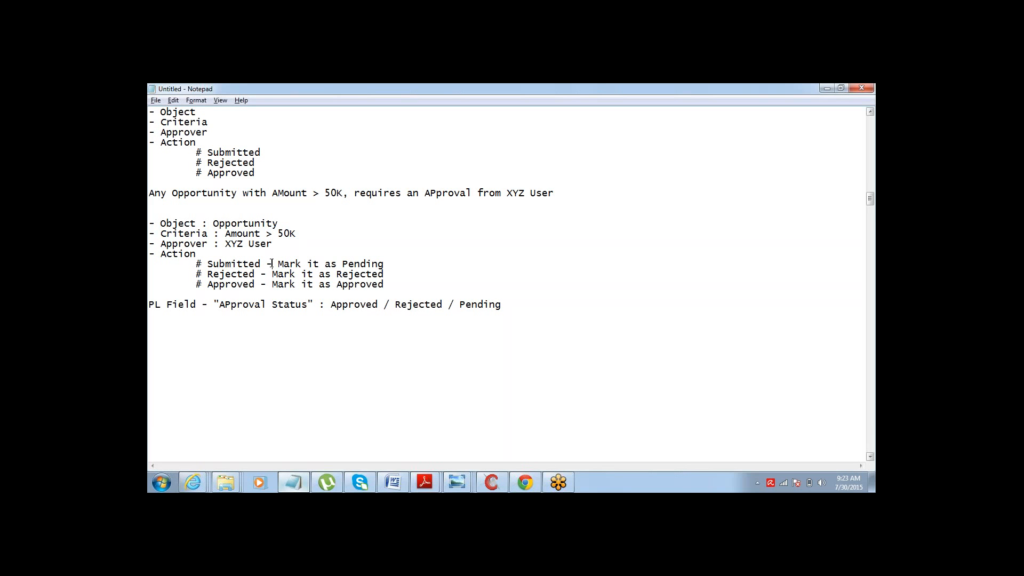
pyautogui.hotkey('alt', 'Tab')
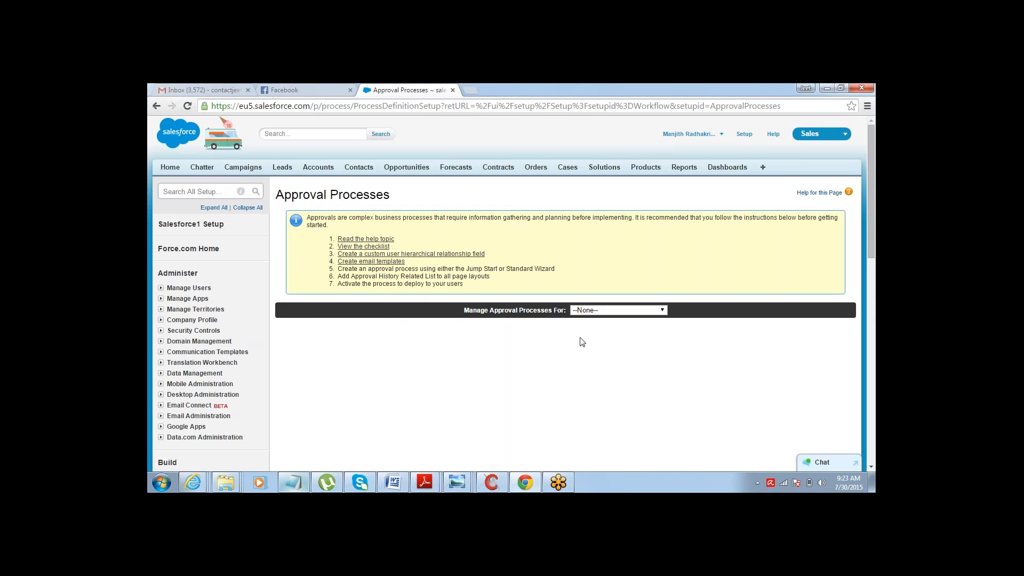
# - Choose Opportunity as the object whose approval processes to manage
pyautogui.click(627, 310)
pyautogui.moveTo(661, 159)
pyautogui.mouseDown()
pyautogui.moveTo(662, 184)
pyautogui.moveTo(661, 159)
pyautogui.mouseUp()
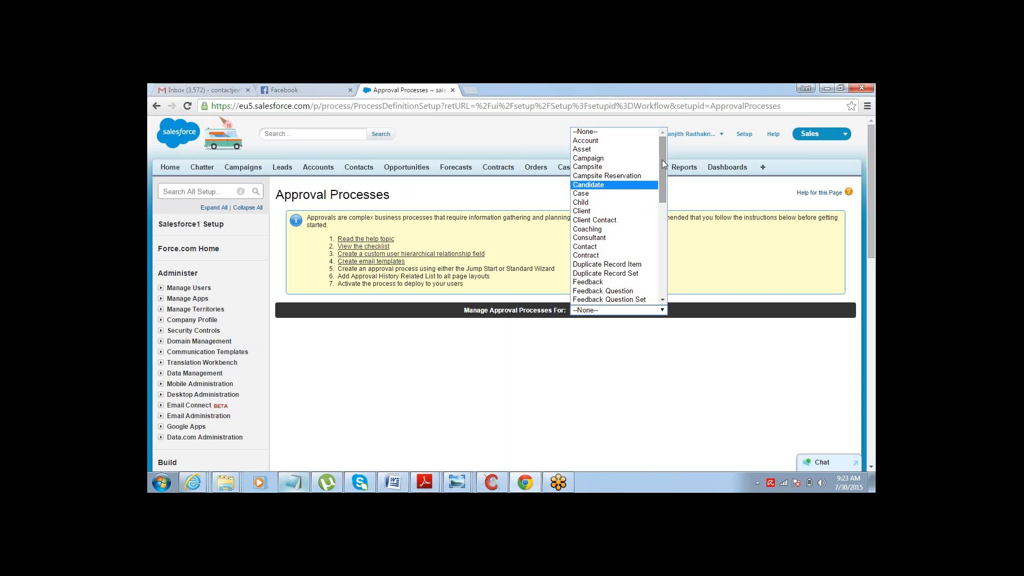
pyautogui.moveTo(661, 159); pyautogui.dragTo(657, 222)
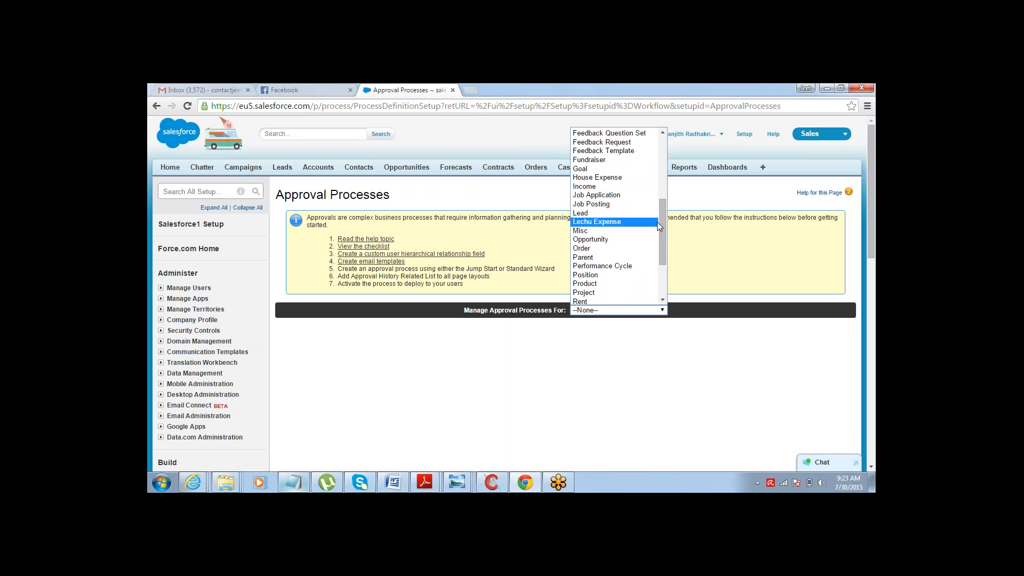
pyautogui.click(657, 222)
pyautogui.click(639, 318)
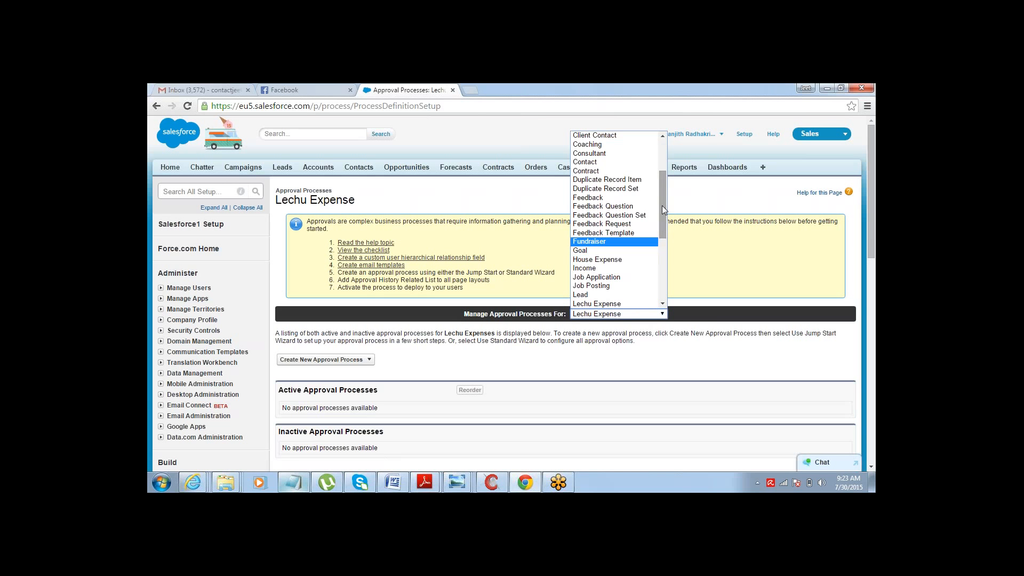
pyautogui.moveTo(662, 206); pyautogui.dragTo(663, 254)
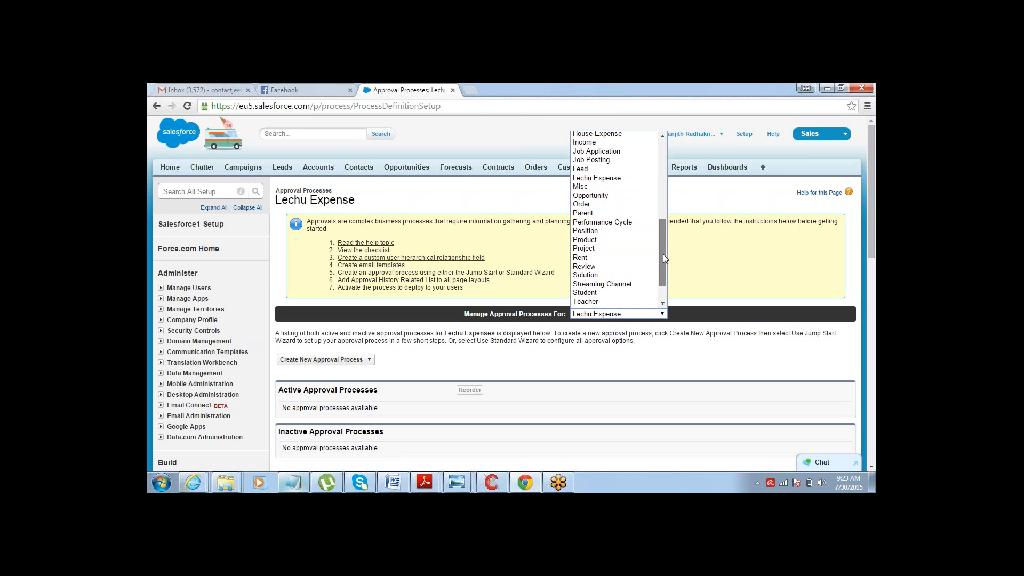
pyautogui.click(638, 195)
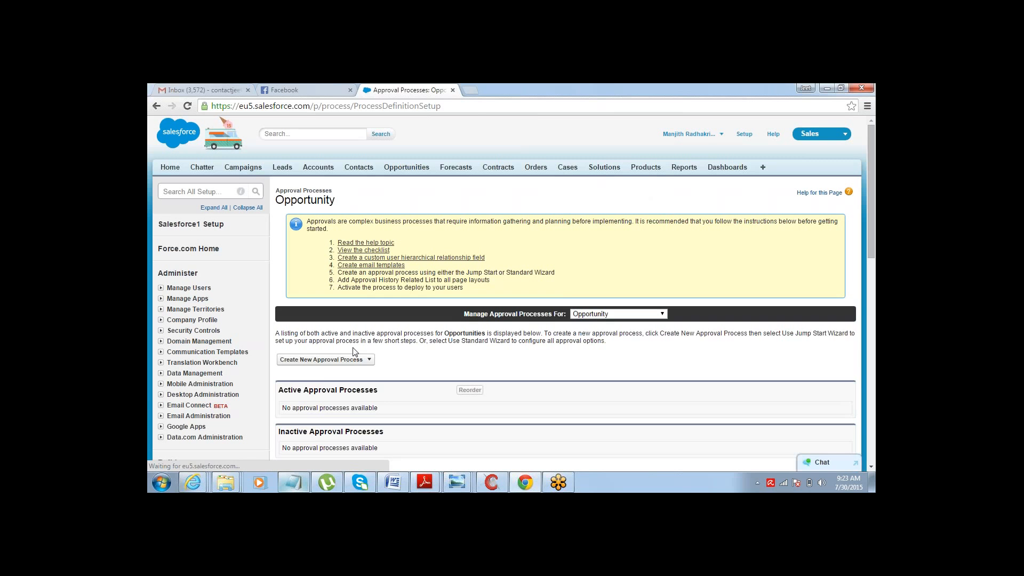
# - Start a new approval process with the Jump Start Wizard and name it Opp_Approval
pyautogui.click(368, 359)
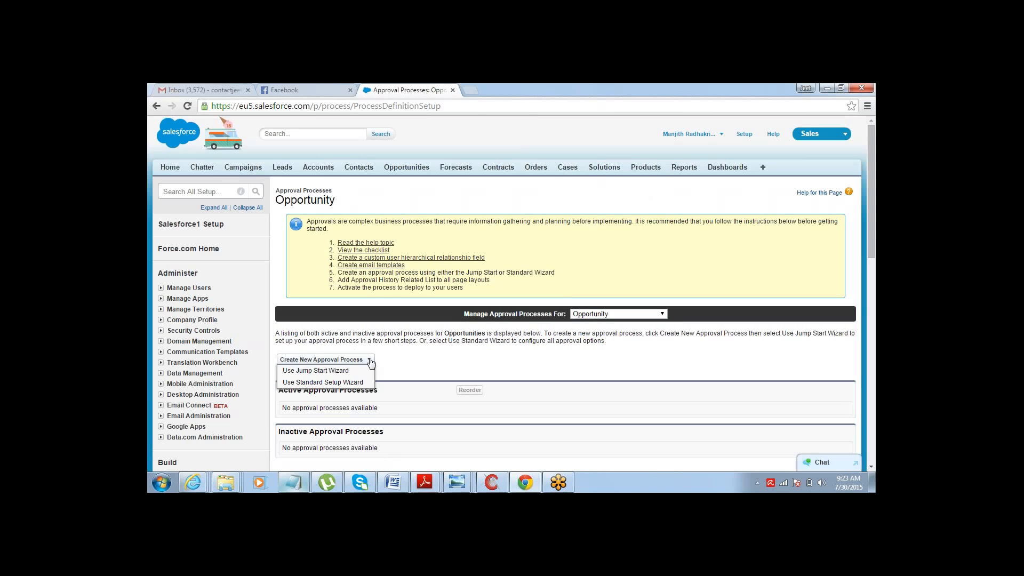
pyautogui.click(328, 371)
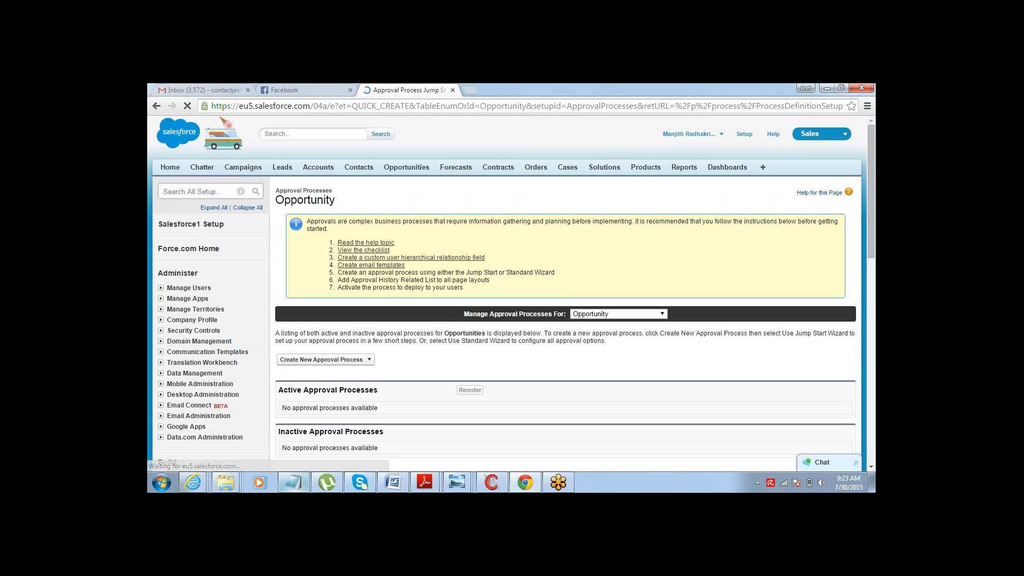
pyautogui.click(439, 293)
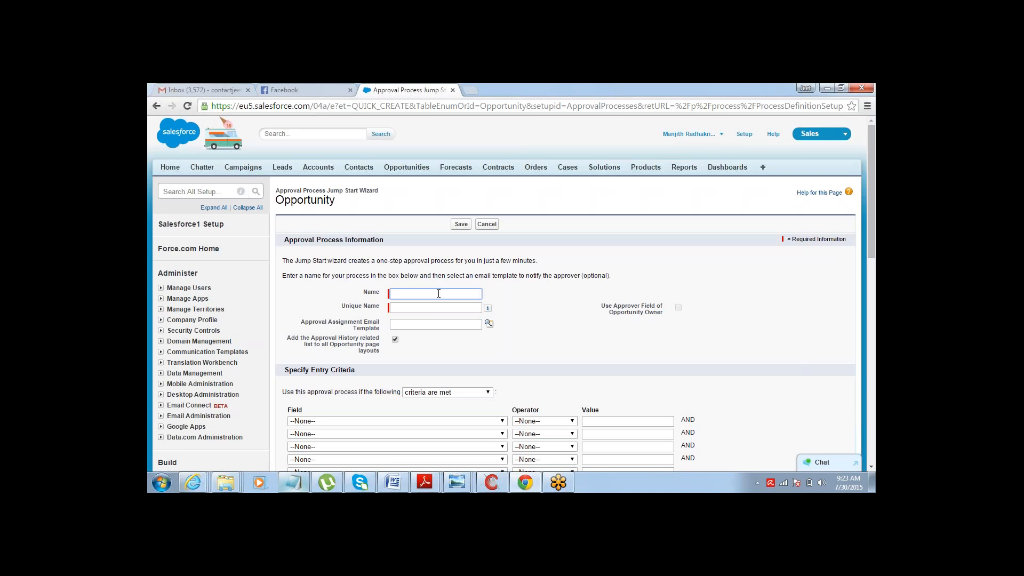
pyautogui.write('Opp_Approval')
pyautogui.press('Tab')
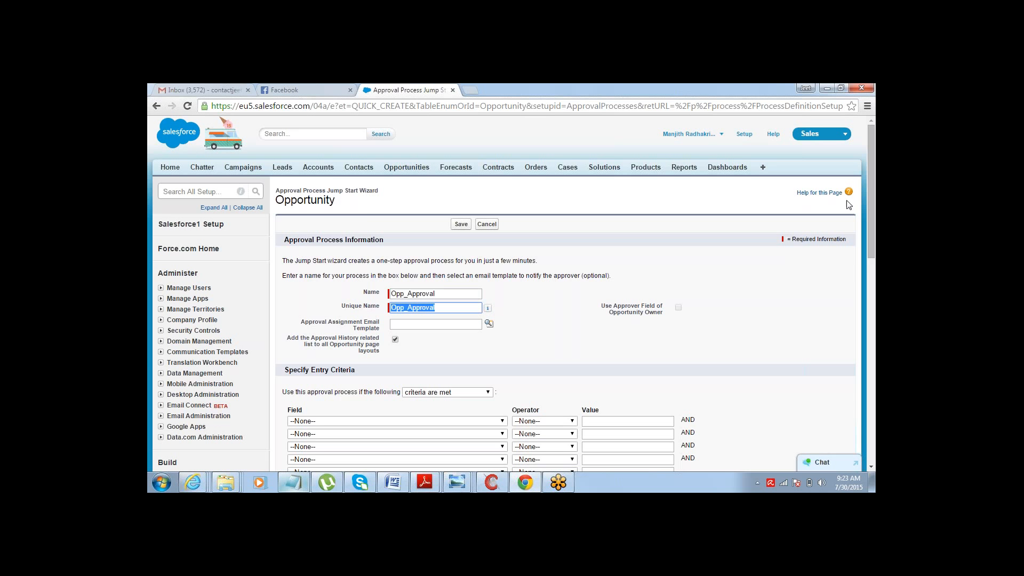
# - Set the entry criteria to Opportunity: Amount greater than 50000
pyautogui.moveTo(874, 174); pyautogui.dragTo(873, 236)
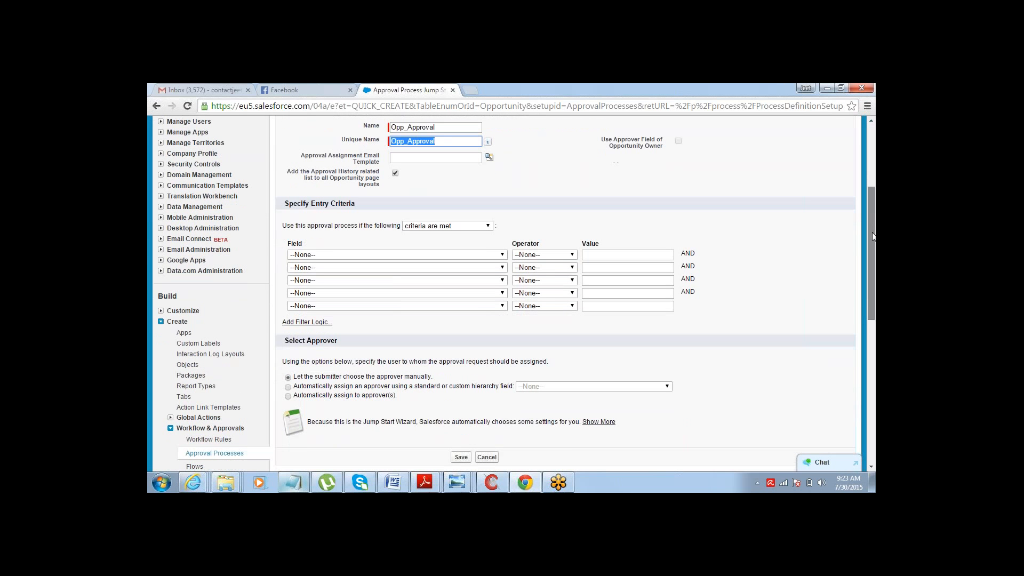
pyautogui.click(495, 252)
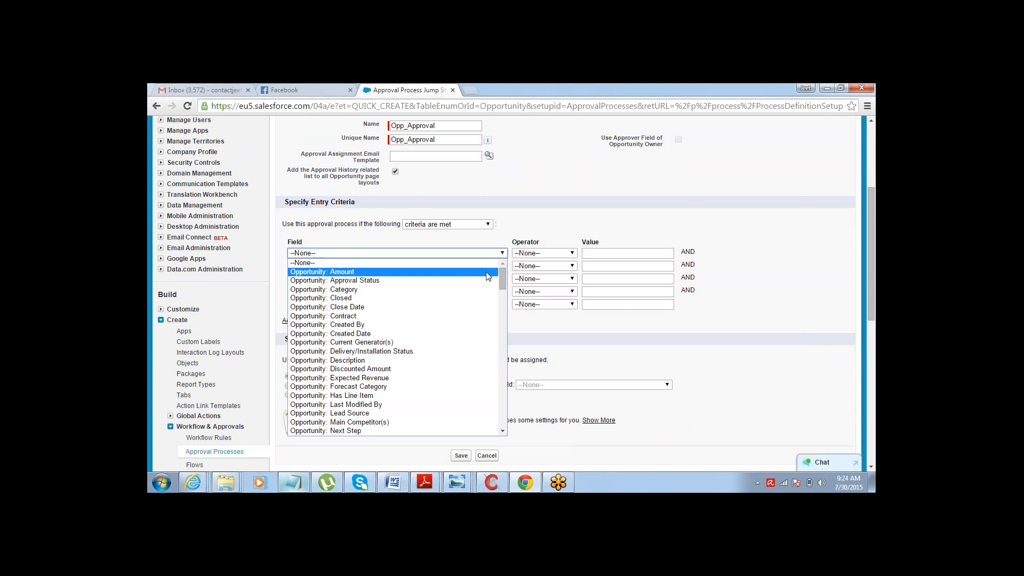
pyautogui.click(469, 272)
pyautogui.click(553, 253)
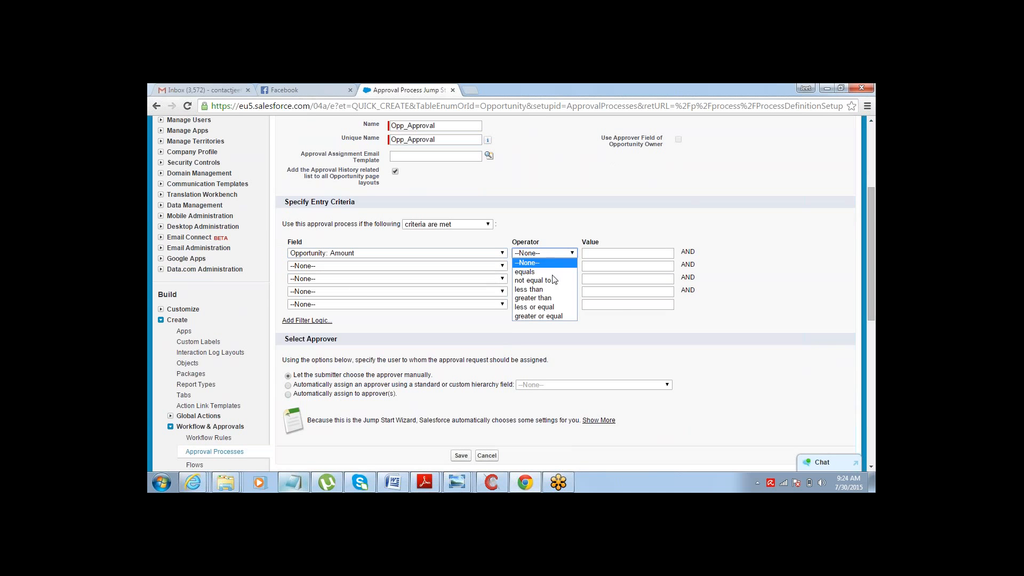
pyautogui.click(535, 298)
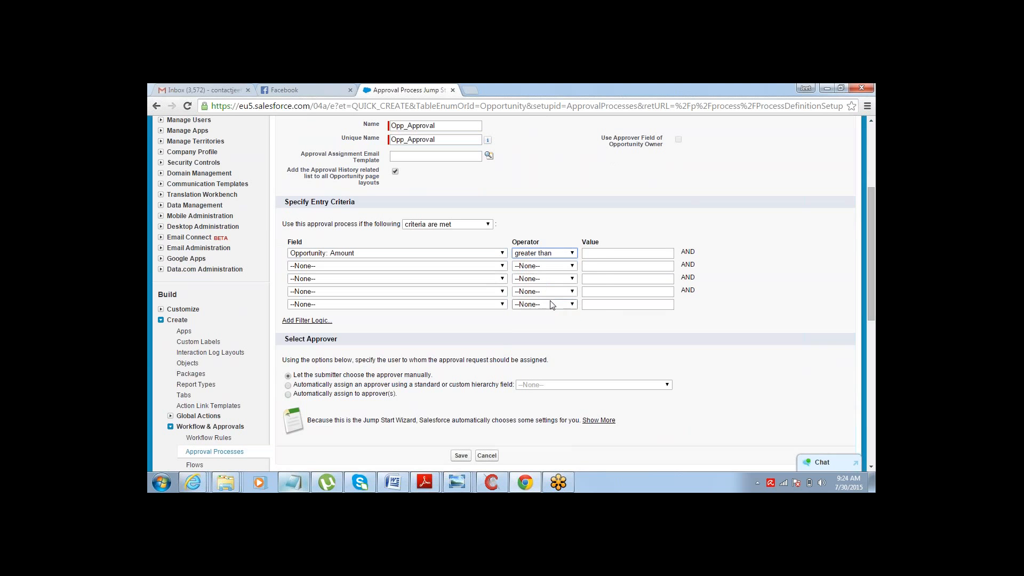
pyautogui.click(622, 262)
pyautogui.click(620, 251)
pyautogui.write('50000')
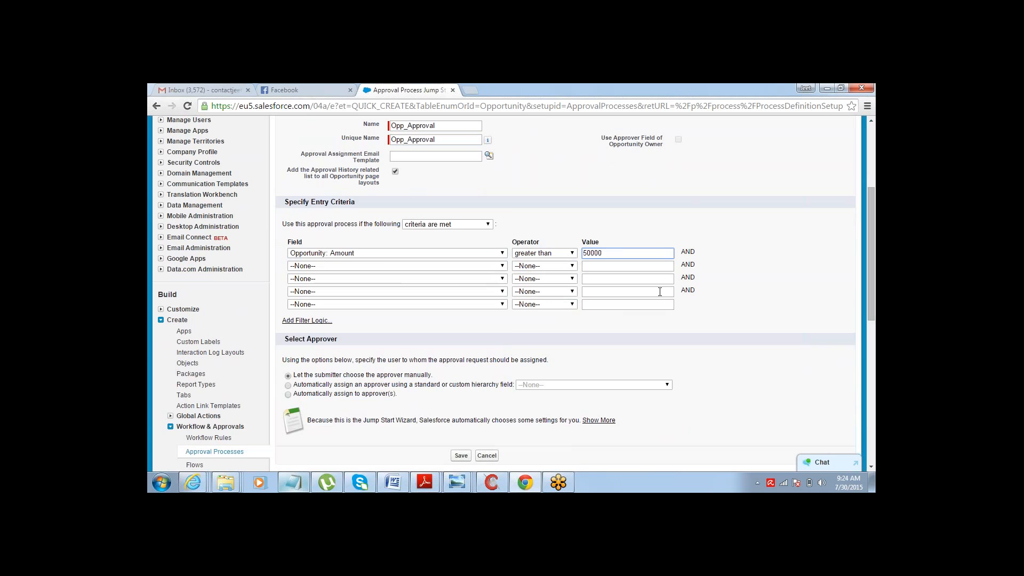
pyautogui.click(793, 287)
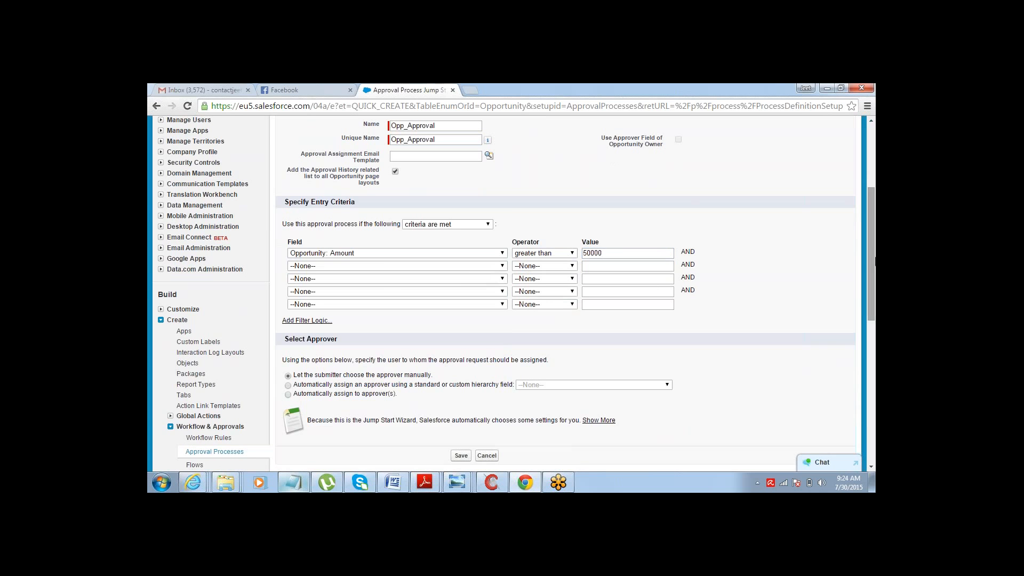
pyautogui.moveTo(870, 252); pyautogui.dragTo(866, 290)
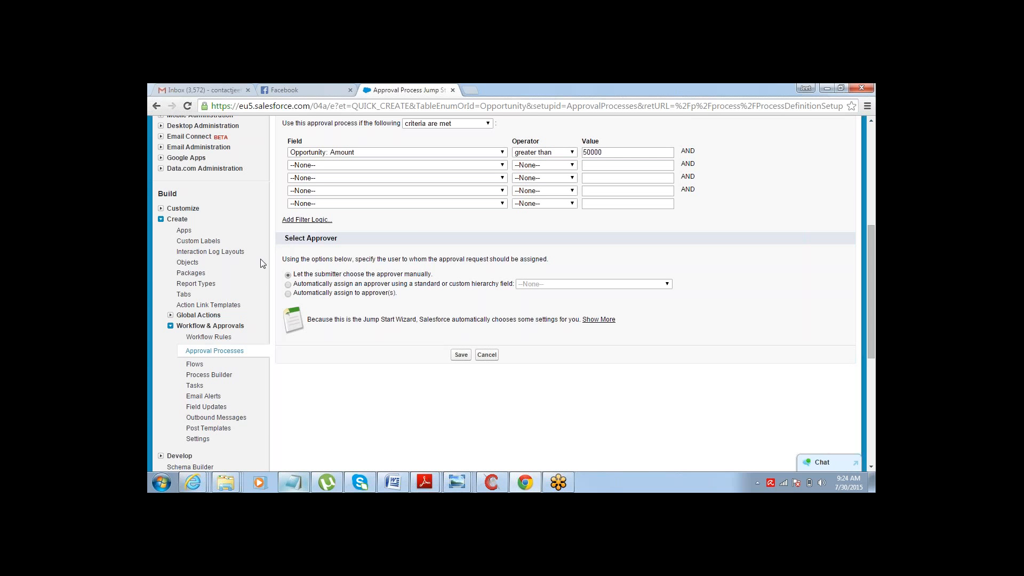
pyautogui.click(288, 285)
pyautogui.click(533, 285)
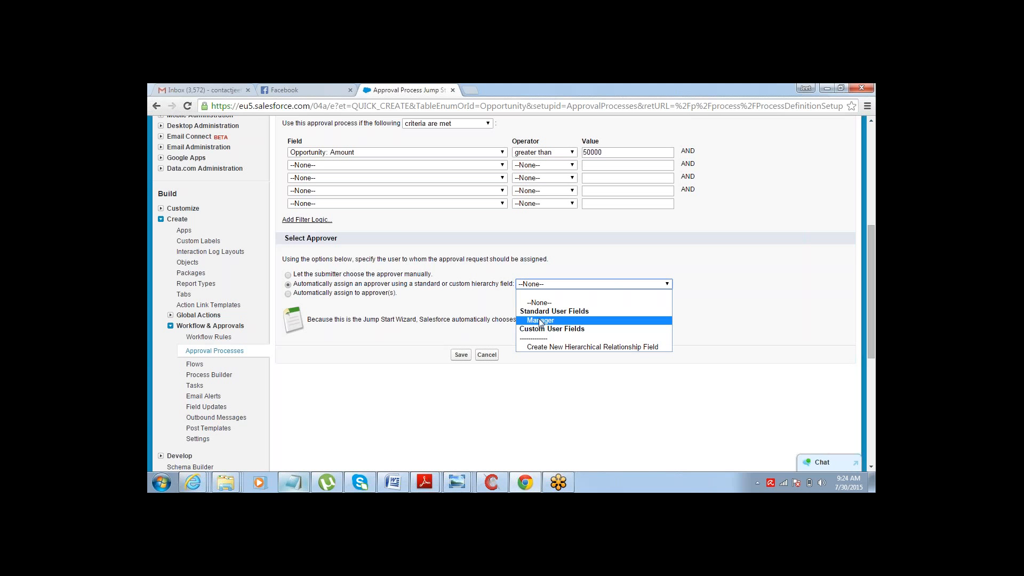
pyautogui.click(489, 312)
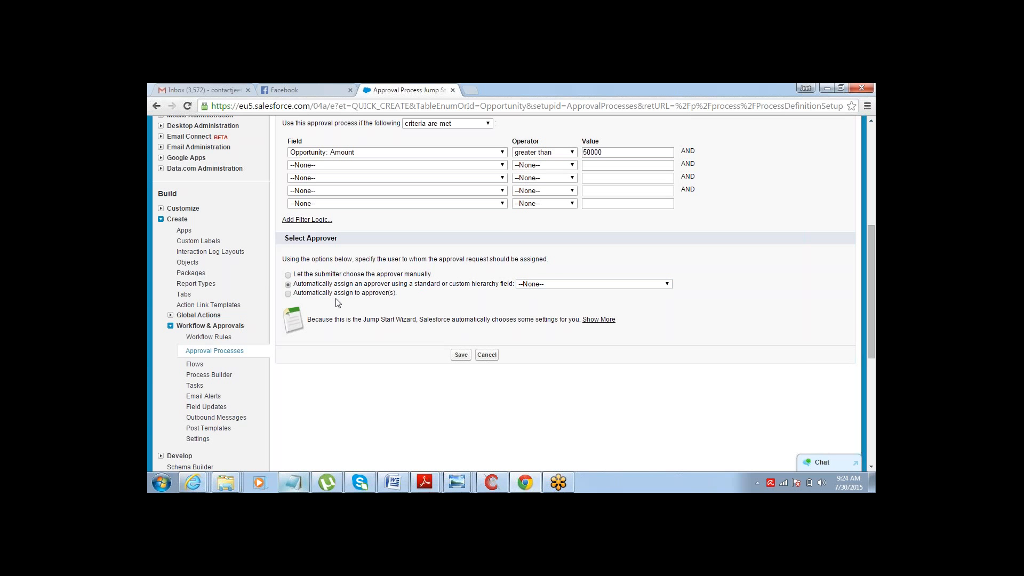
# - Automatically assign the approval to a specific user, picking the current user from the user lookup
pyautogui.click(288, 294)
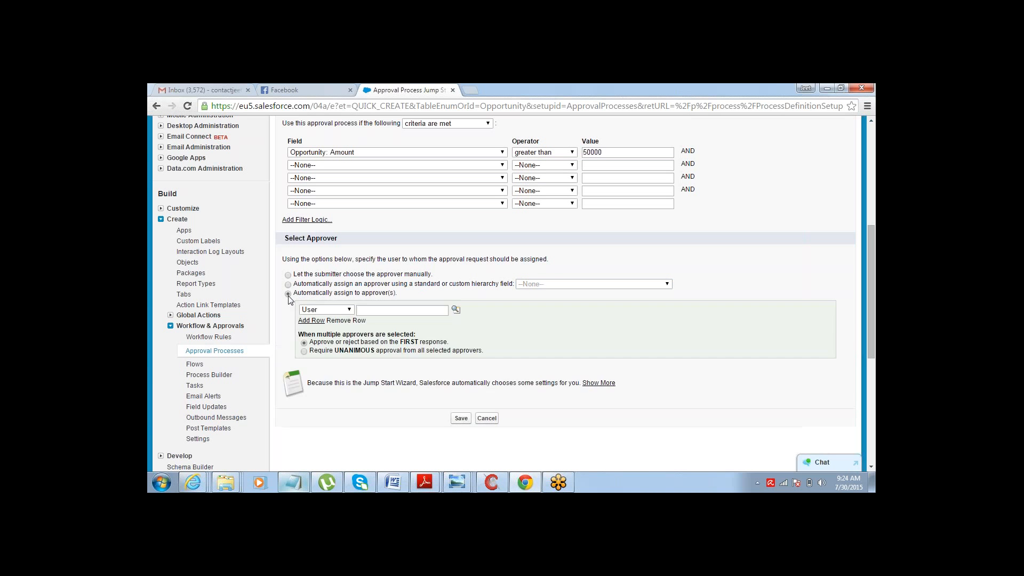
pyautogui.click(331, 310)
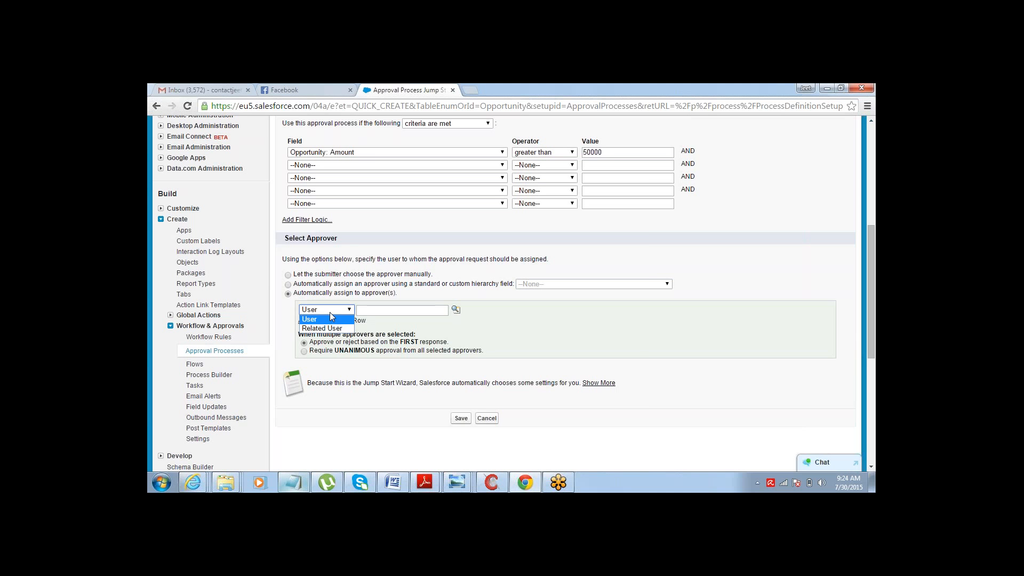
pyautogui.click(330, 319)
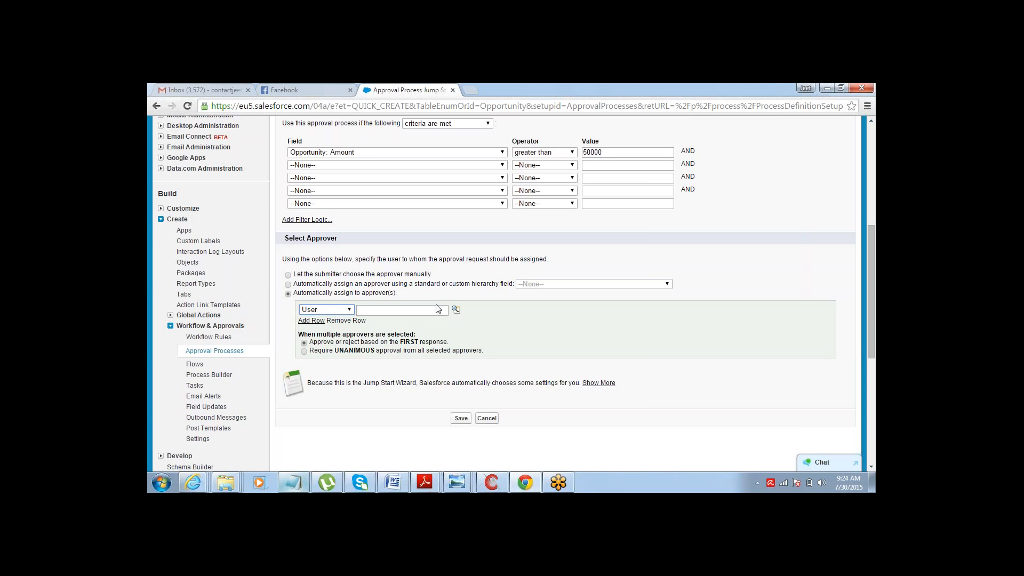
pyautogui.click(456, 310)
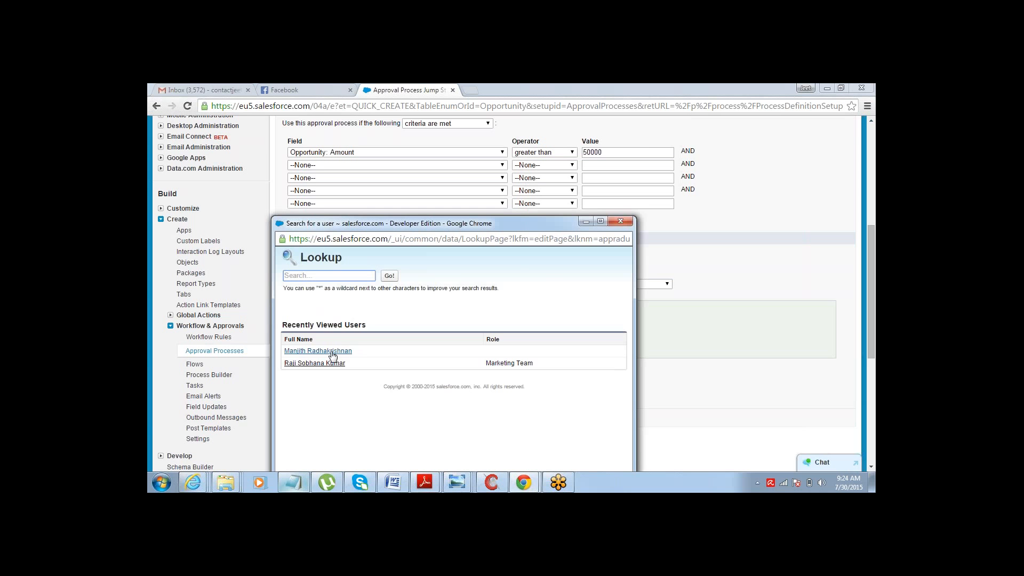
pyautogui.click(318, 351)
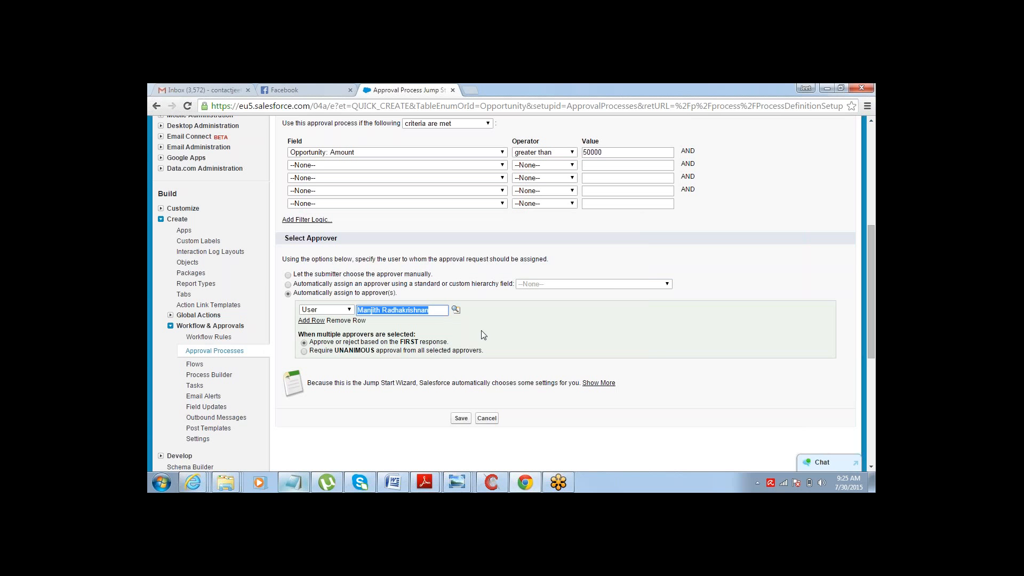
pyautogui.moveTo(433, 310); pyautogui.dragTo(345, 315)
pyautogui.click(420, 310)
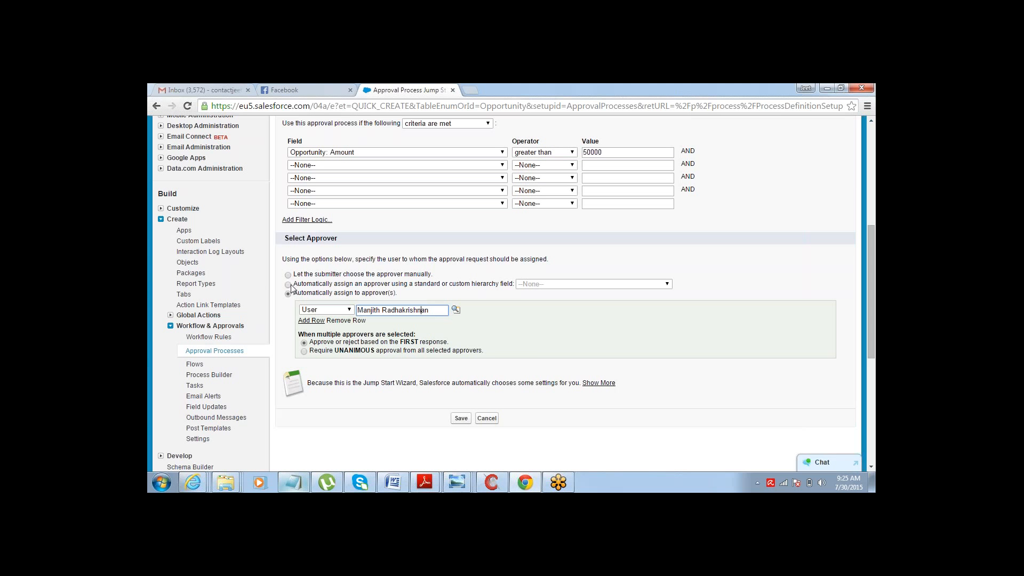
# - Save the jump-start approval process and dismiss the activation reminder
pyautogui.click(287, 332)
pyautogui.click(461, 419)
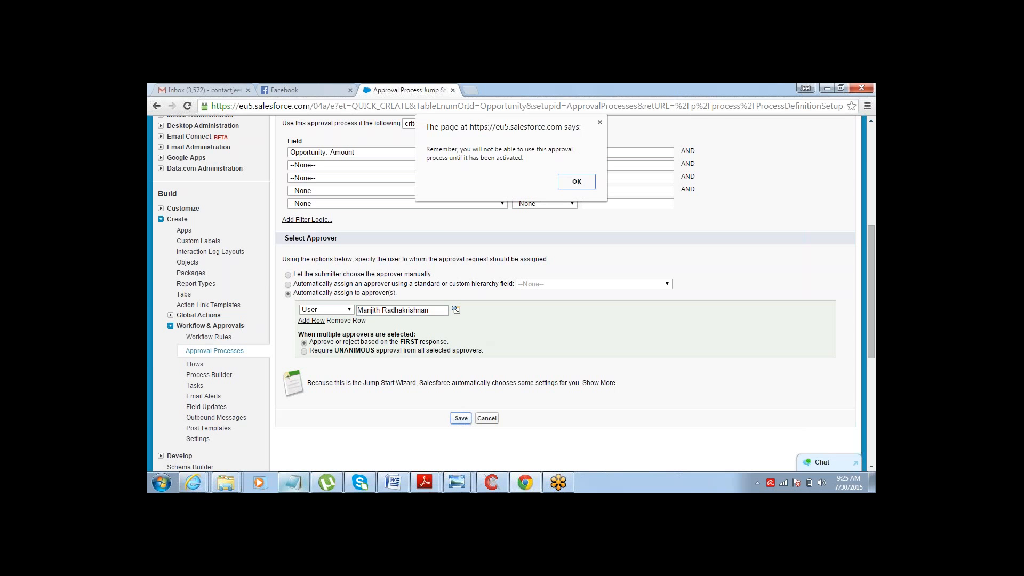
pyautogui.click(582, 182)
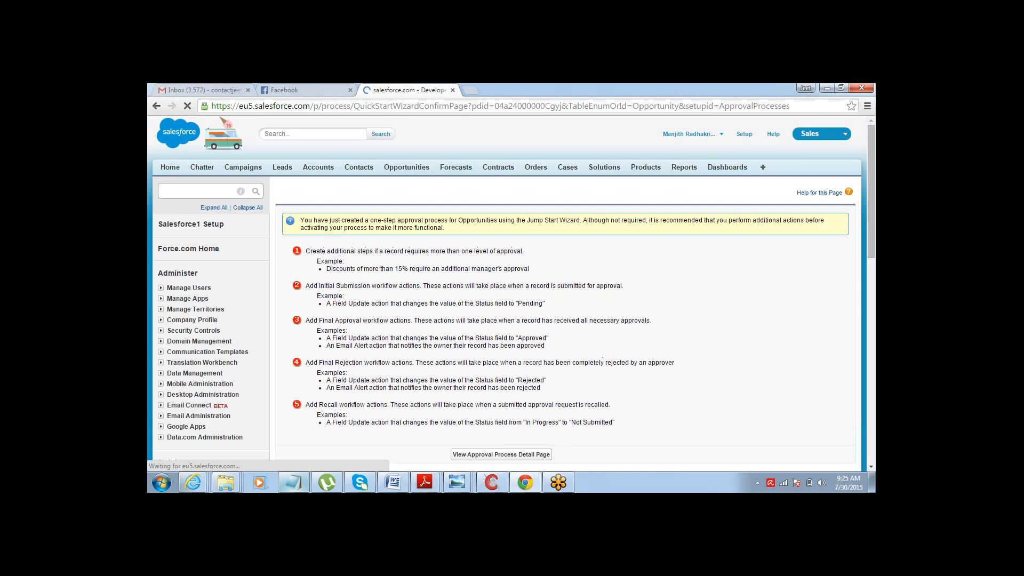
# - Open the approval process detail page and review its initial submission actions section
pyautogui.scroll(-2, 869, 273)
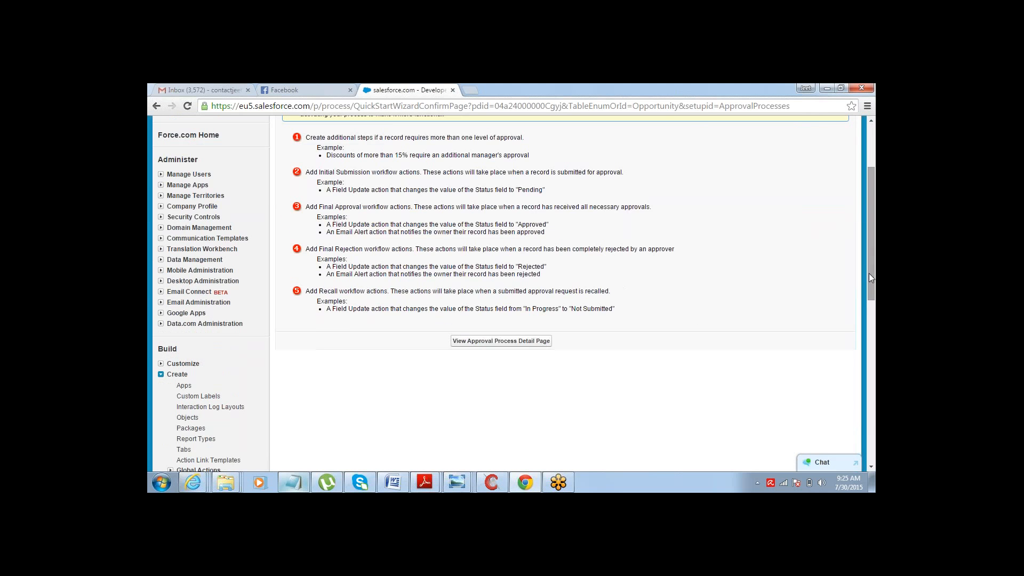
pyautogui.click(541, 342)
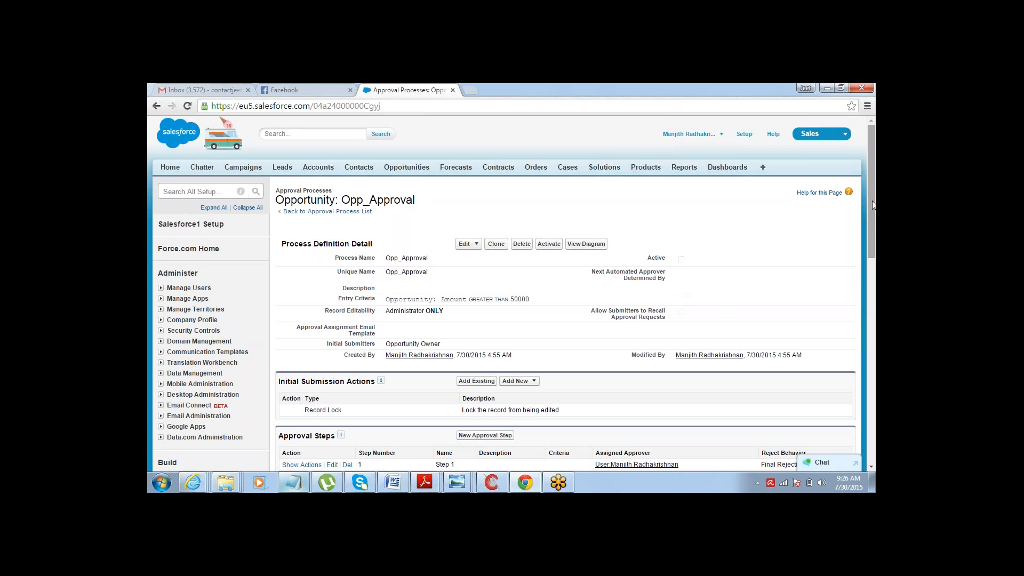
pyautogui.moveTo(872, 200); pyautogui.dragTo(871, 263)
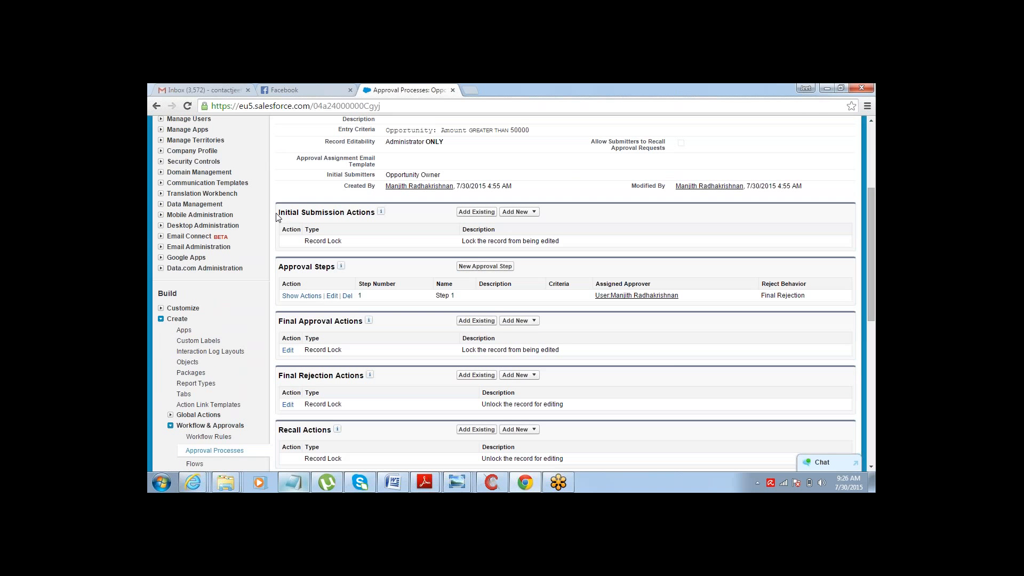
pyautogui.moveTo(277, 213); pyautogui.dragTo(368, 210)
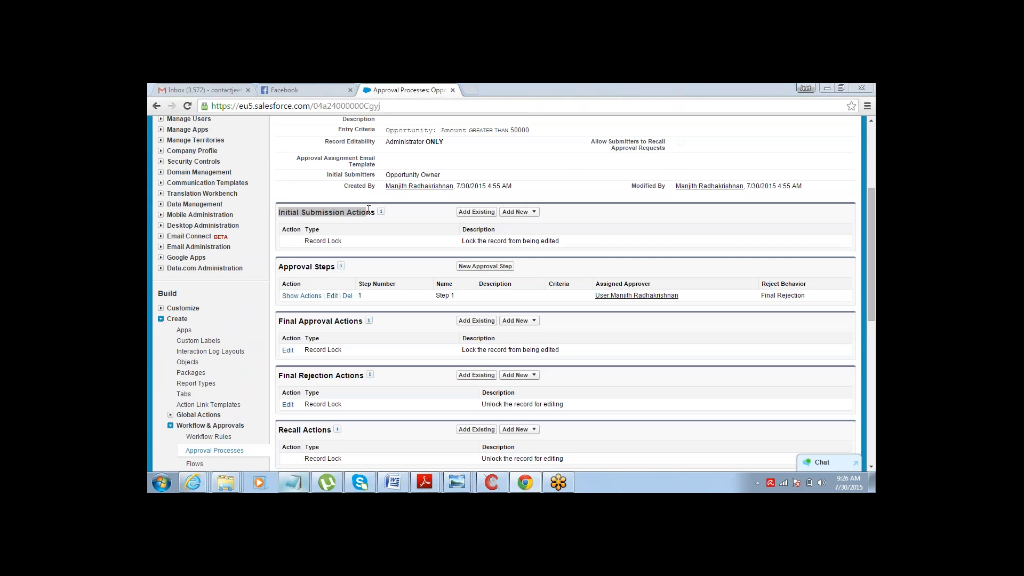
# - Compare the Notepad action notes with the submission, final approval, final rejection and recall action sections
pyautogui.hotkey('alt', 'Tab')
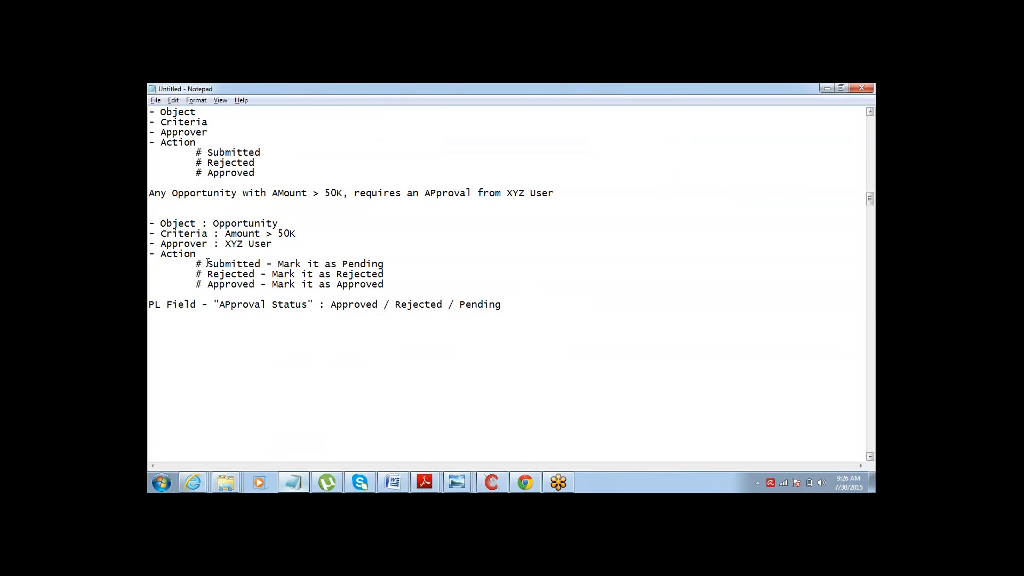
pyautogui.moveTo(207, 263); pyautogui.dragTo(272, 263)
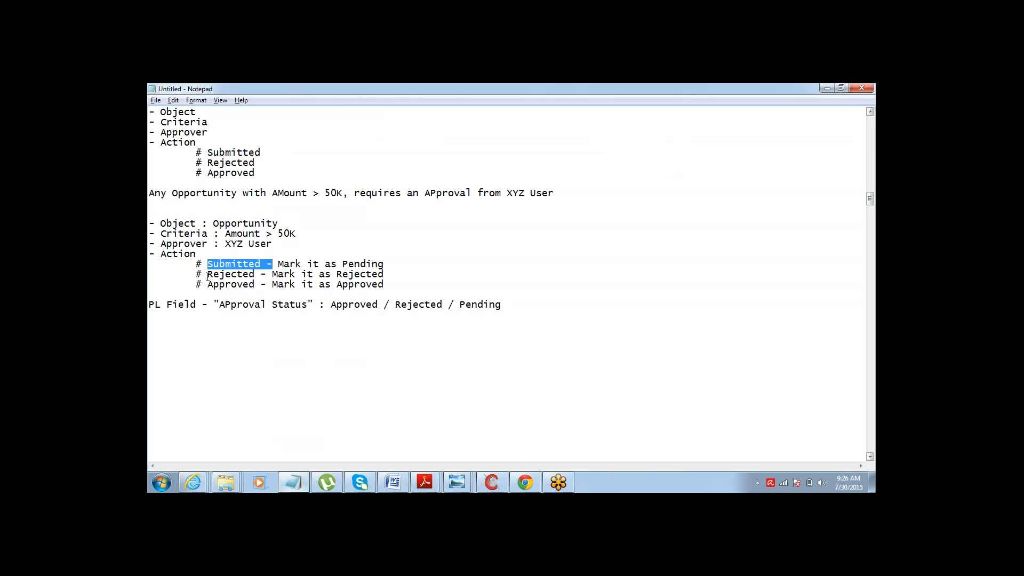
pyautogui.moveTo(196, 274); pyautogui.dragTo(244, 284)
pyautogui.hotkey('alt', 'Tab')
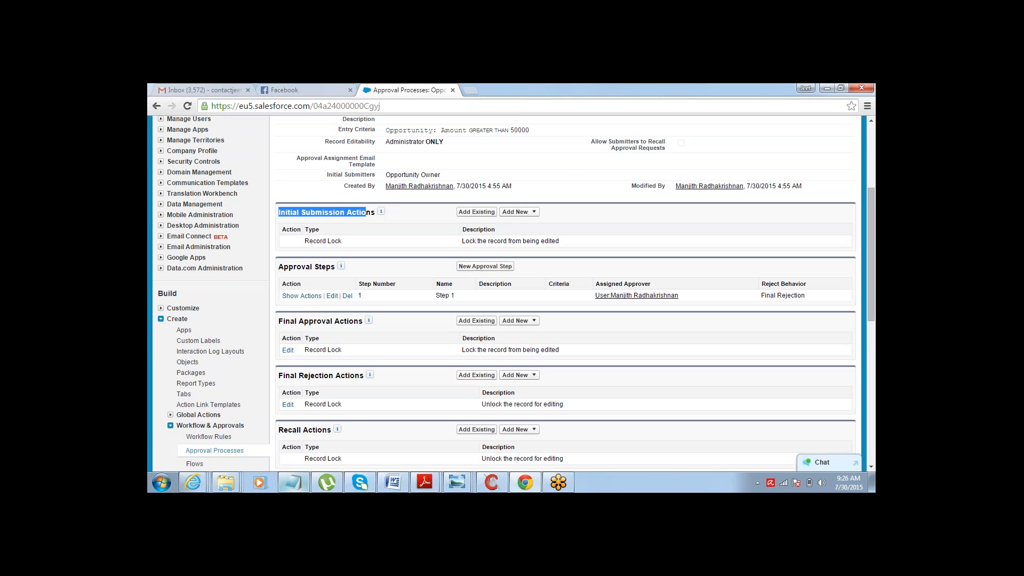
pyautogui.click(283, 214)
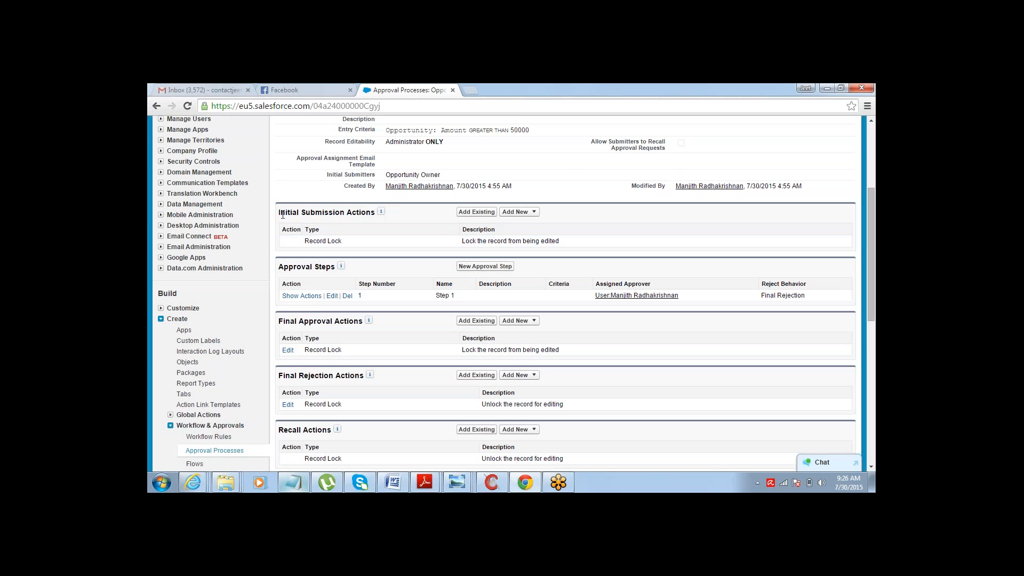
pyautogui.moveTo(279, 321); pyautogui.dragTo(361, 321)
pyautogui.moveTo(283, 375); pyautogui.dragTo(321, 376)
pyautogui.moveTo(283, 430); pyautogui.dragTo(330, 433)
# - Start a new field update for the initial submission actions and name it FU1
pyautogui.click(526, 217)
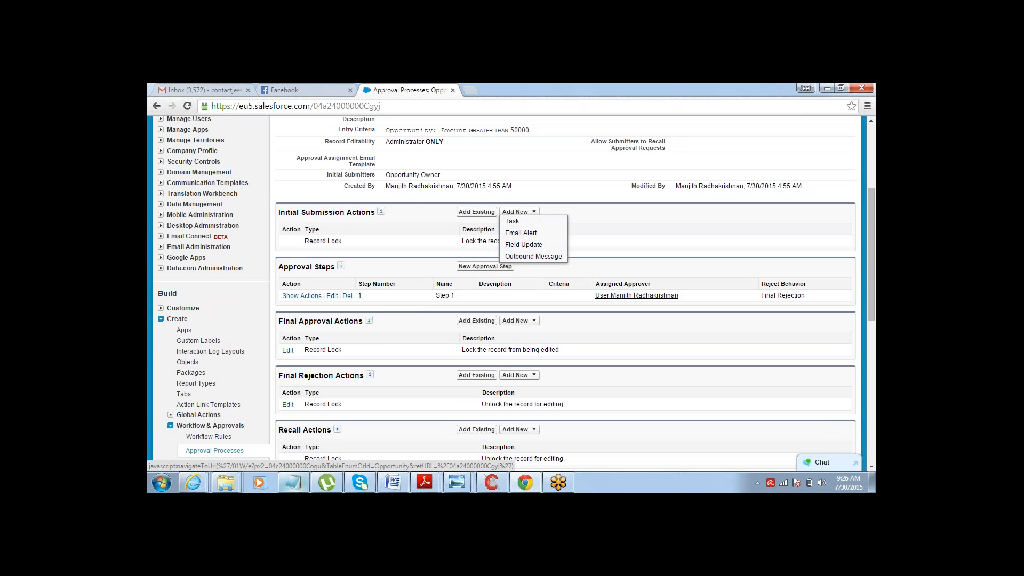
pyautogui.doubleClick(317, 214)
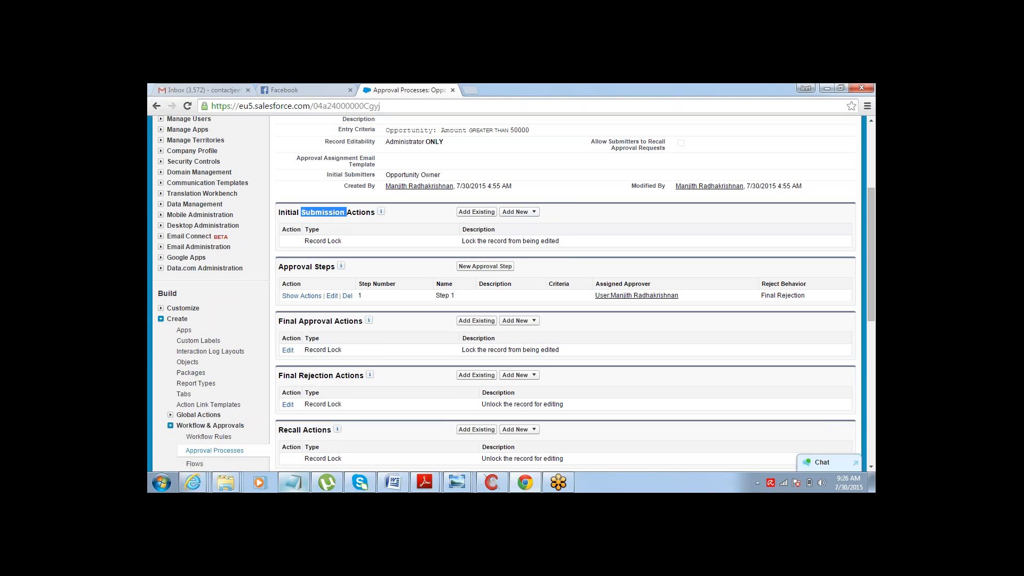
pyautogui.click(516, 212)
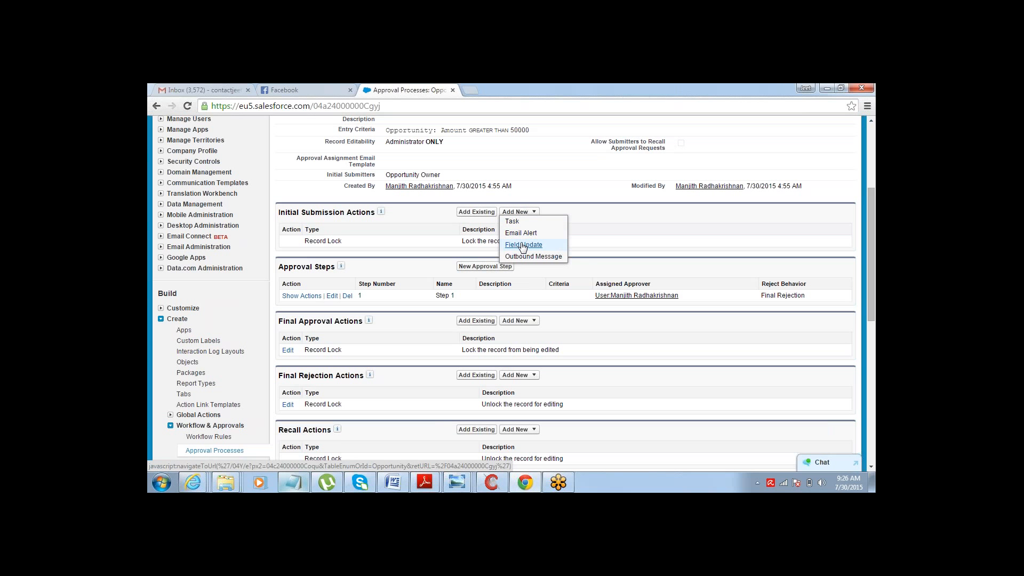
pyautogui.click(522, 245)
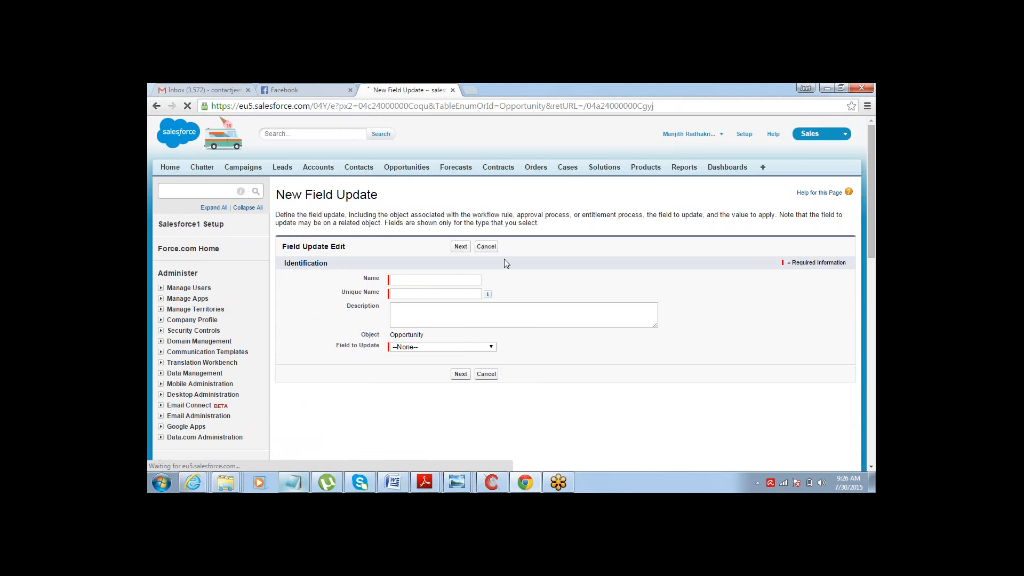
pyautogui.click(462, 278)
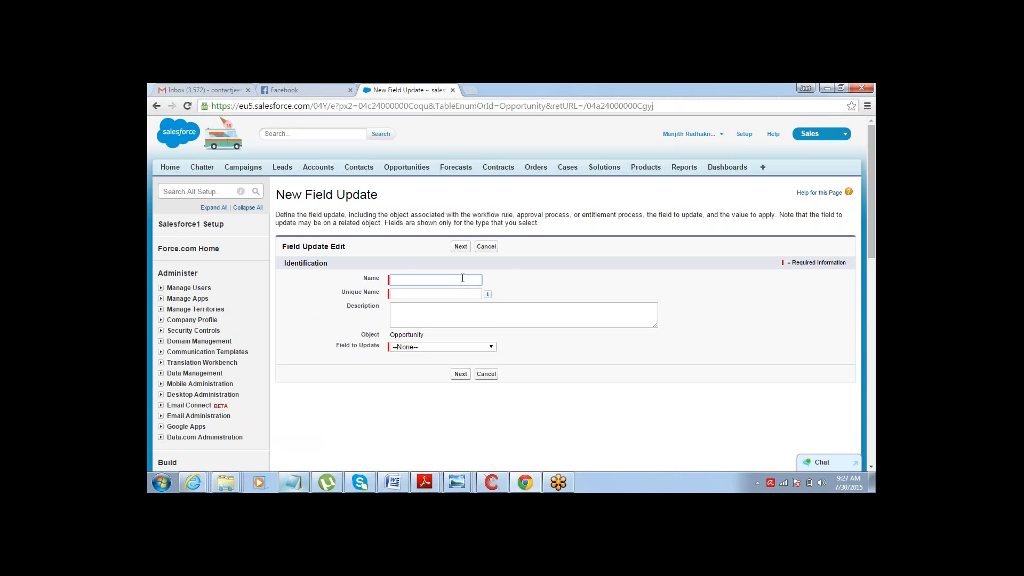
pyautogui.write('App')
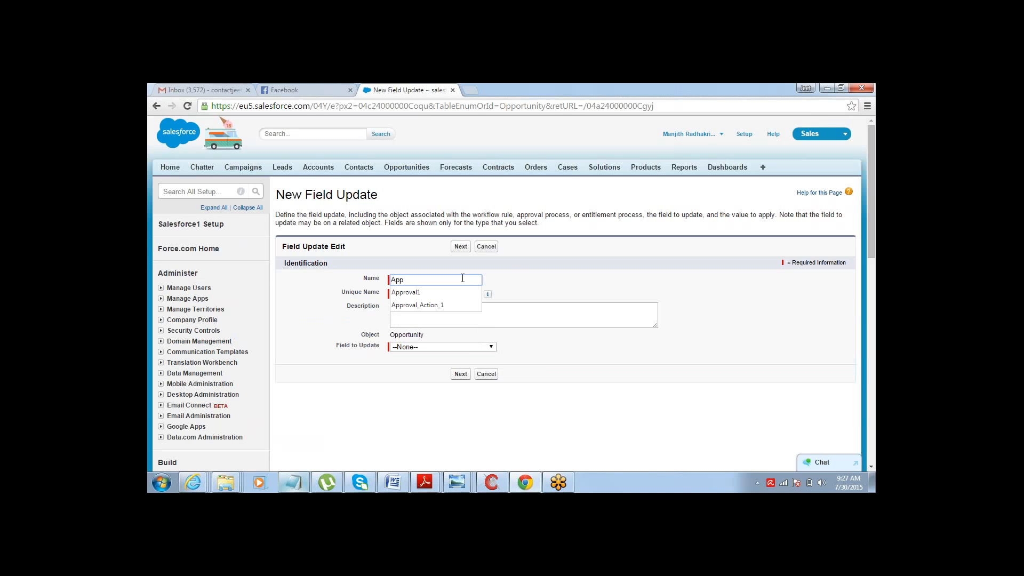
pyautogui.press('BackSpace')
pyautogui.press('BackSpace')
pyautogui.press('BackSpace')
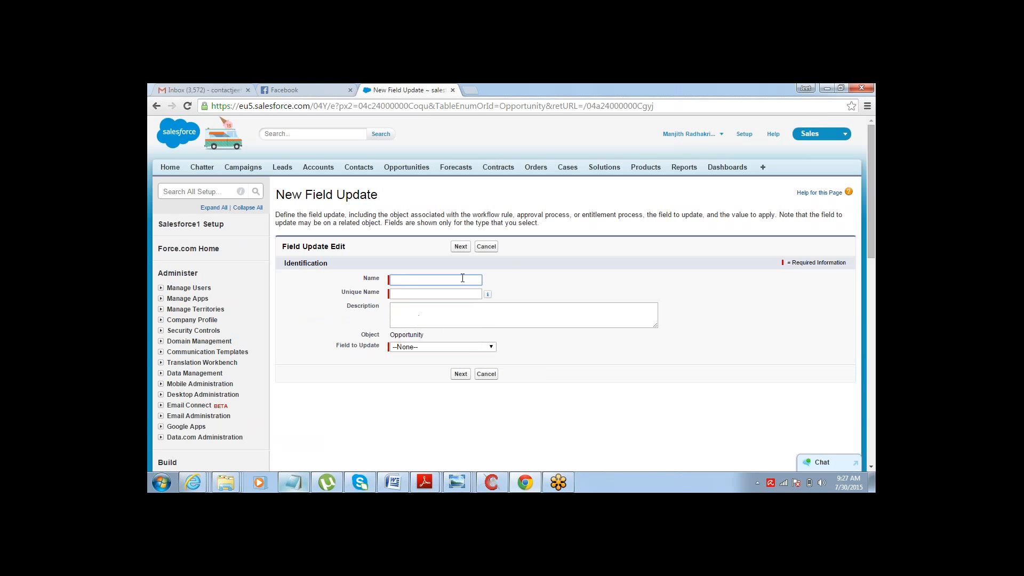
pyautogui.write('FU1')
pyautogui.press('Tab')
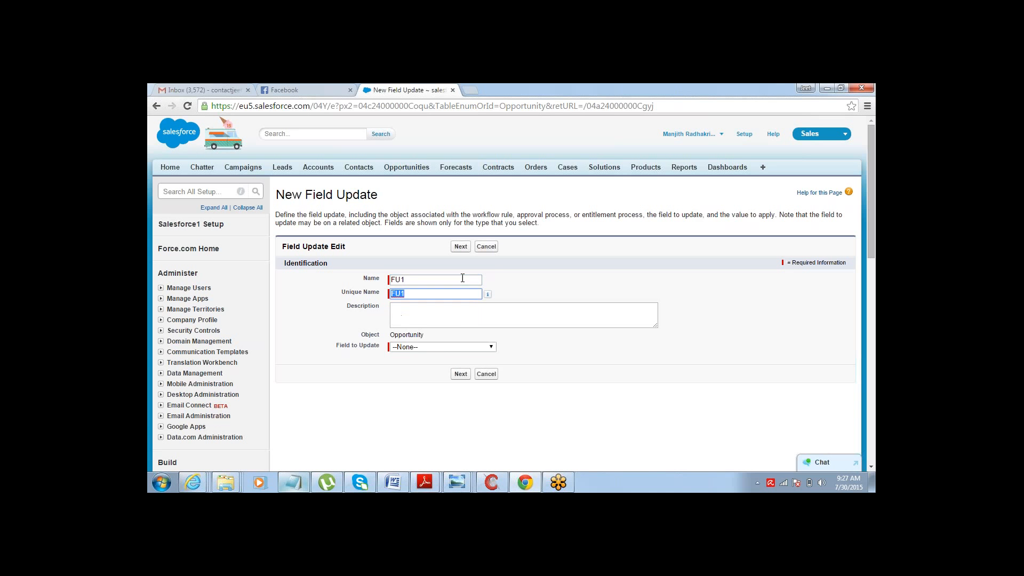
# - Make FU1 update Approval Status to the specific value Pending and save it
pyautogui.click(457, 348)
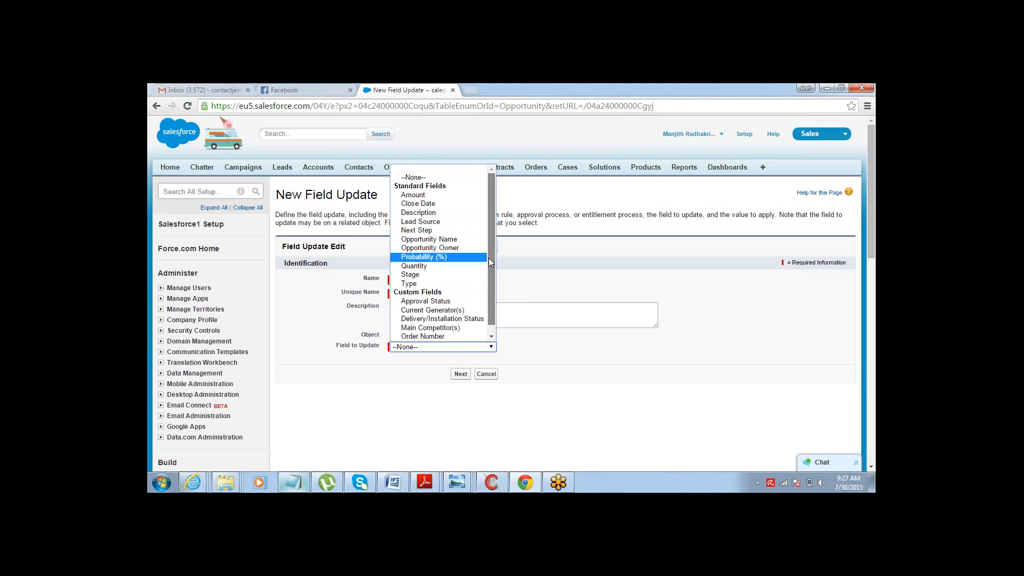
pyautogui.scroll(-1, 489, 257)
pyautogui.click(448, 293)
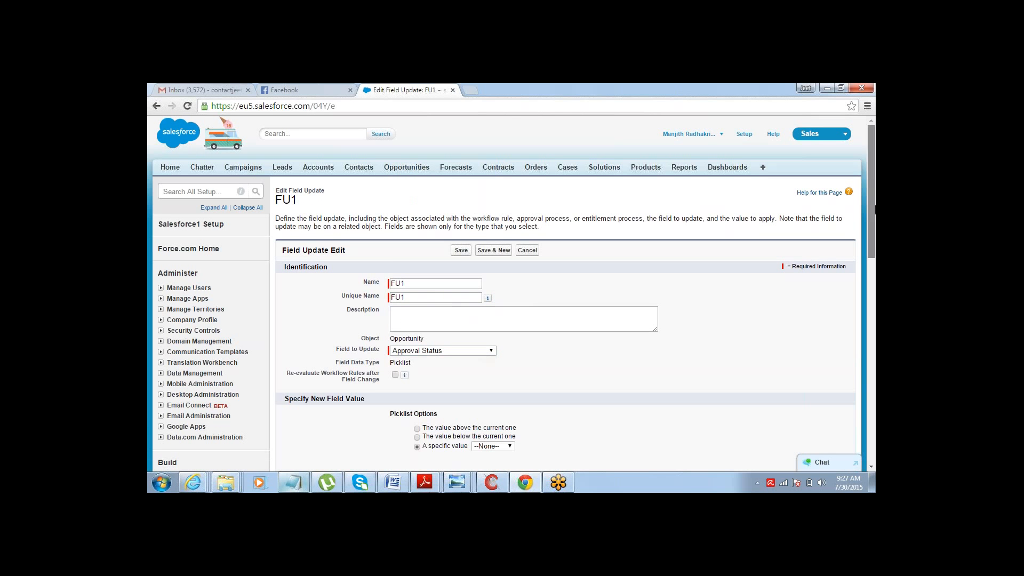
pyautogui.scroll(-3, 866, 251)
pyautogui.click(493, 284)
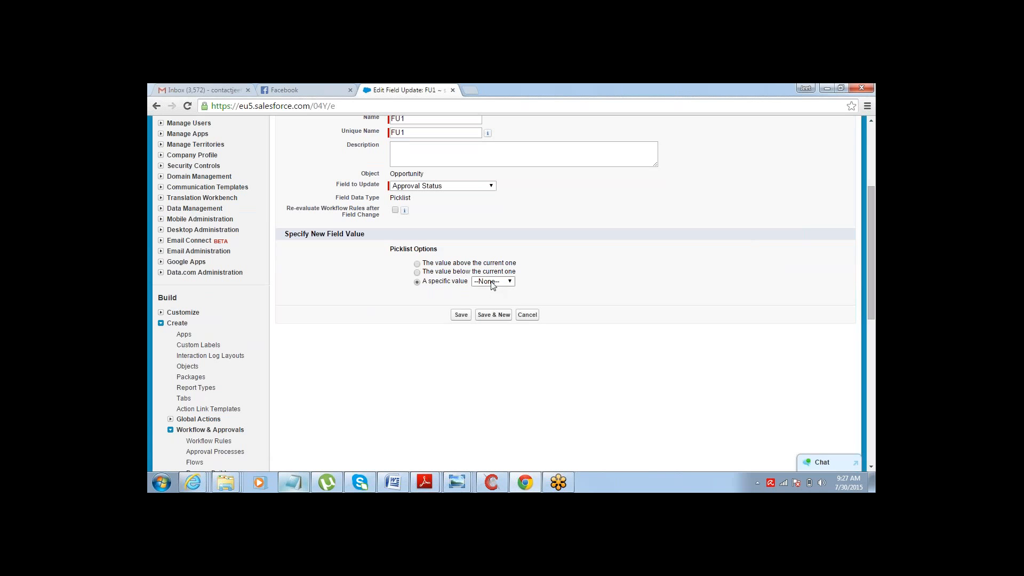
pyautogui.click(492, 300)
pyautogui.click(462, 316)
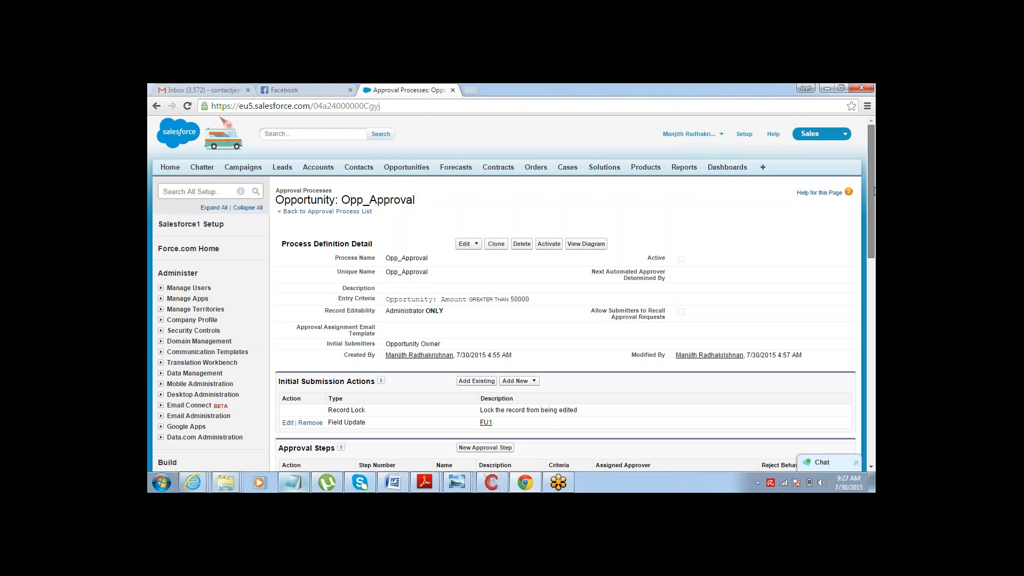
# - Start a new field update for the final approval actions and name it FU2
pyautogui.scroll(-4, 540, 293)
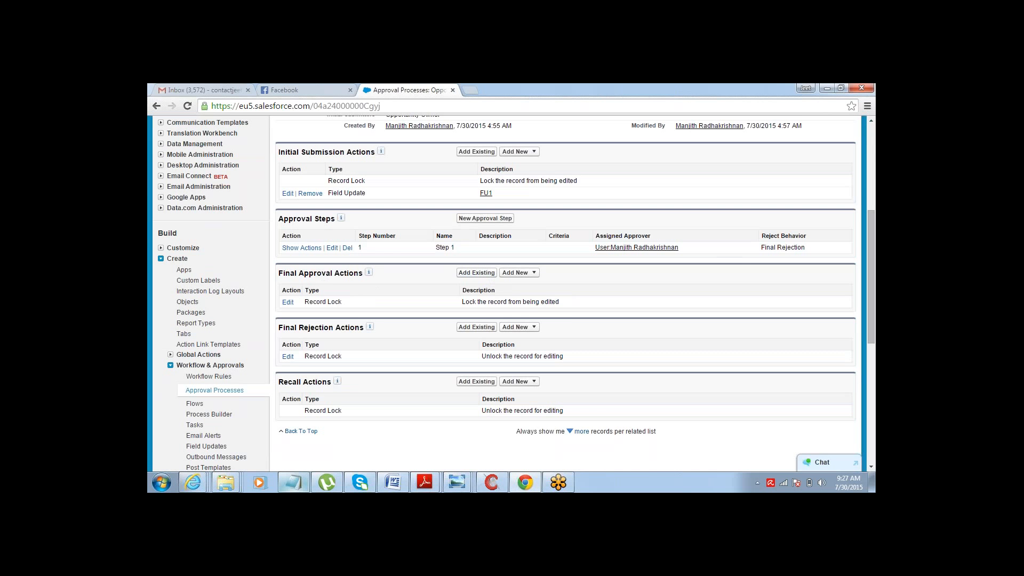
pyautogui.click(515, 273)
pyautogui.click(522, 304)
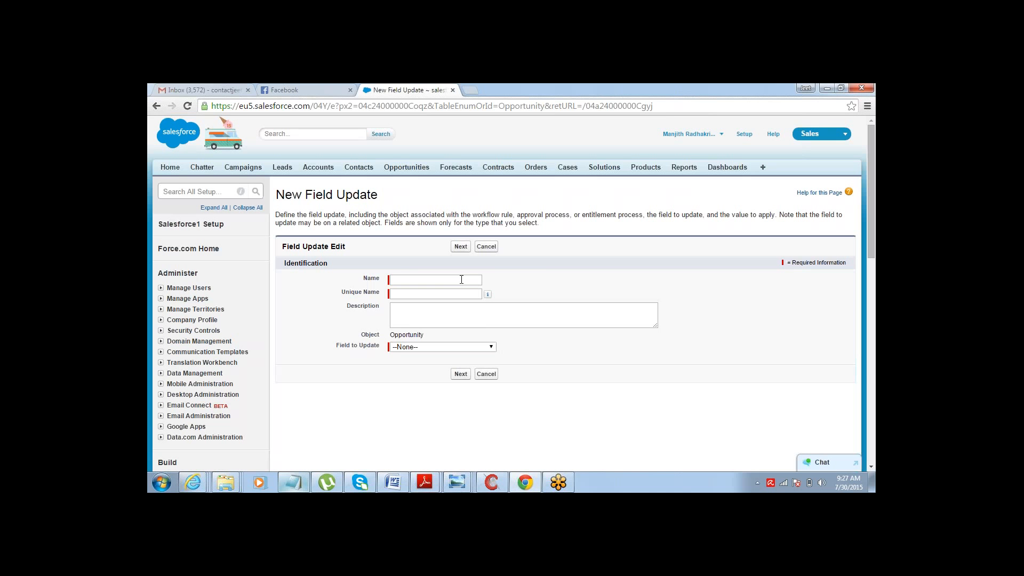
pyautogui.click(461, 279)
pyautogui.write('FU')
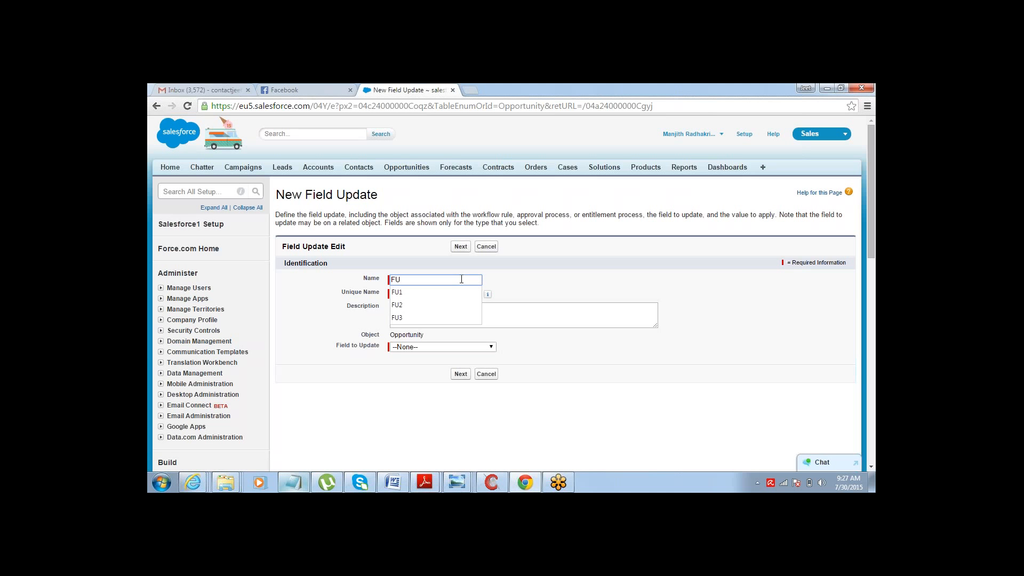
pyautogui.press('Tab')
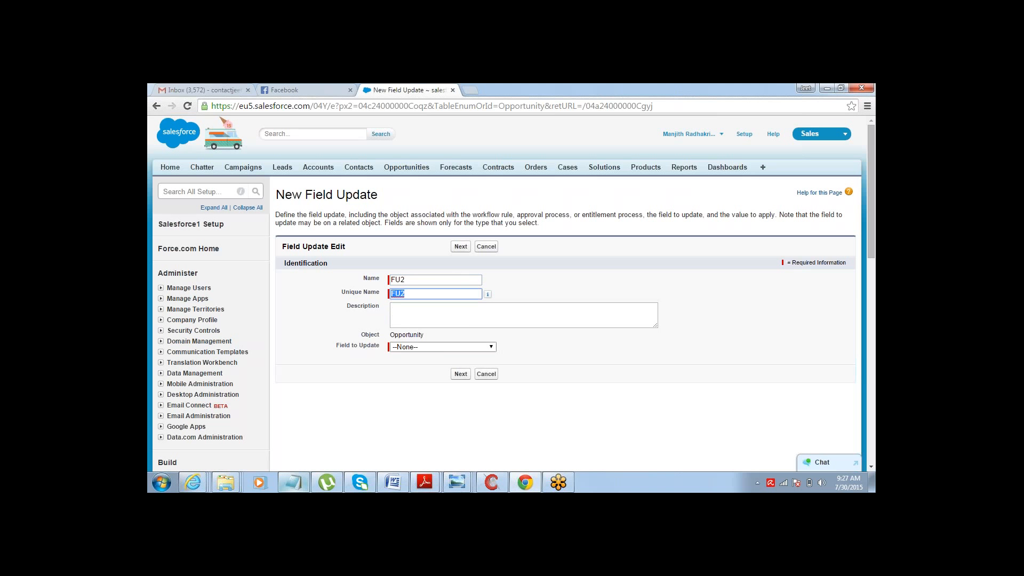
# - Make FU2 update Approval Status to the specific value Approved and save it
pyautogui.click(438, 348)
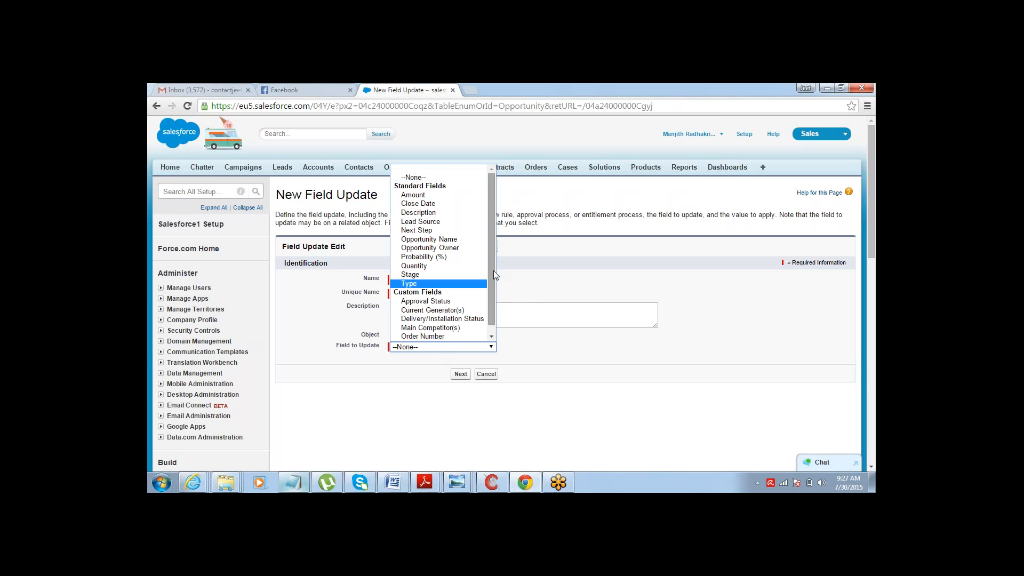
pyautogui.moveTo(494, 270)
pyautogui.mouseDown()
pyautogui.moveTo(492, 297)
pyautogui.moveTo(493, 286)
pyautogui.mouseUp()
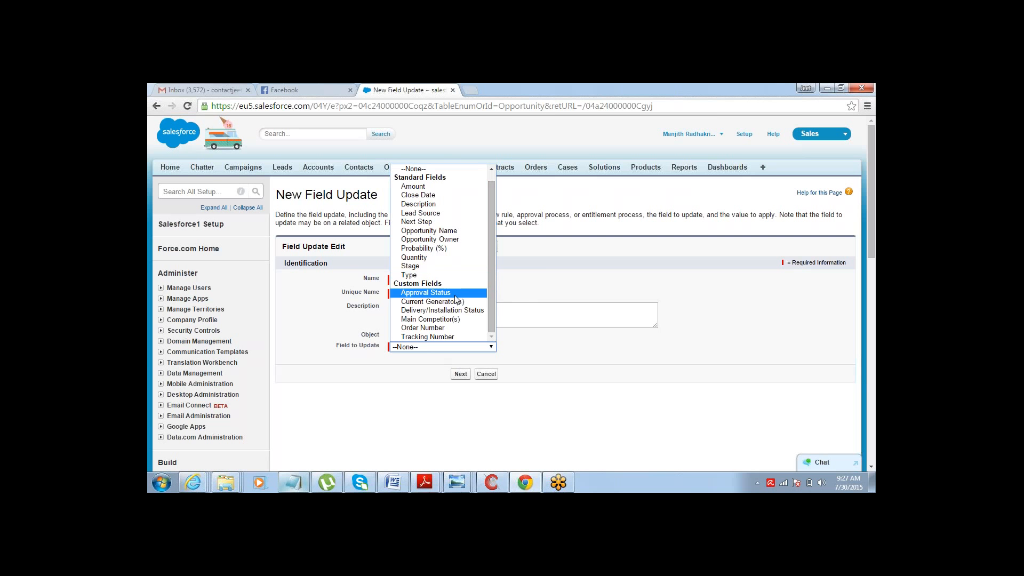
pyautogui.click(425, 293)
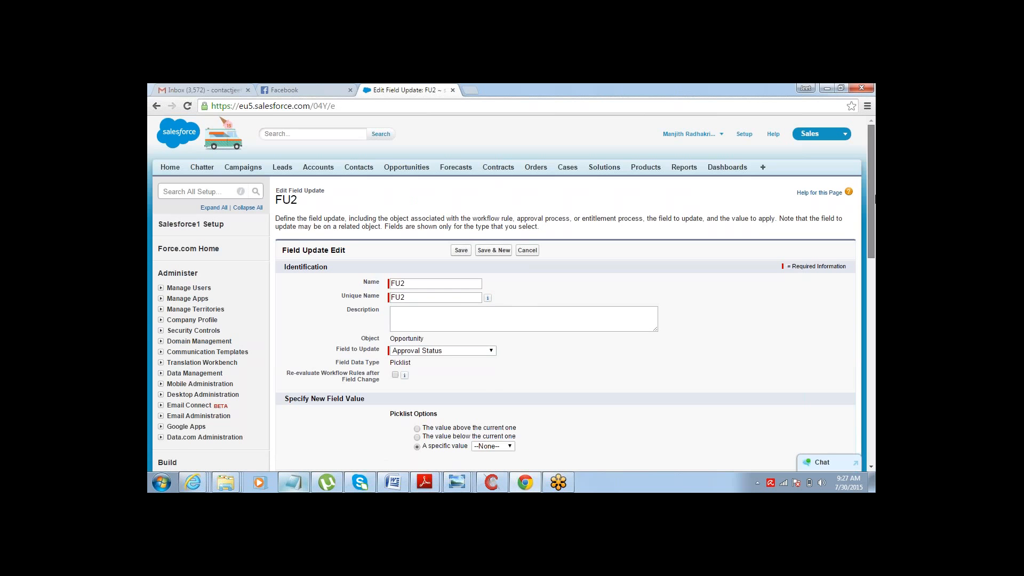
pyautogui.scroll(-4, 873, 199)
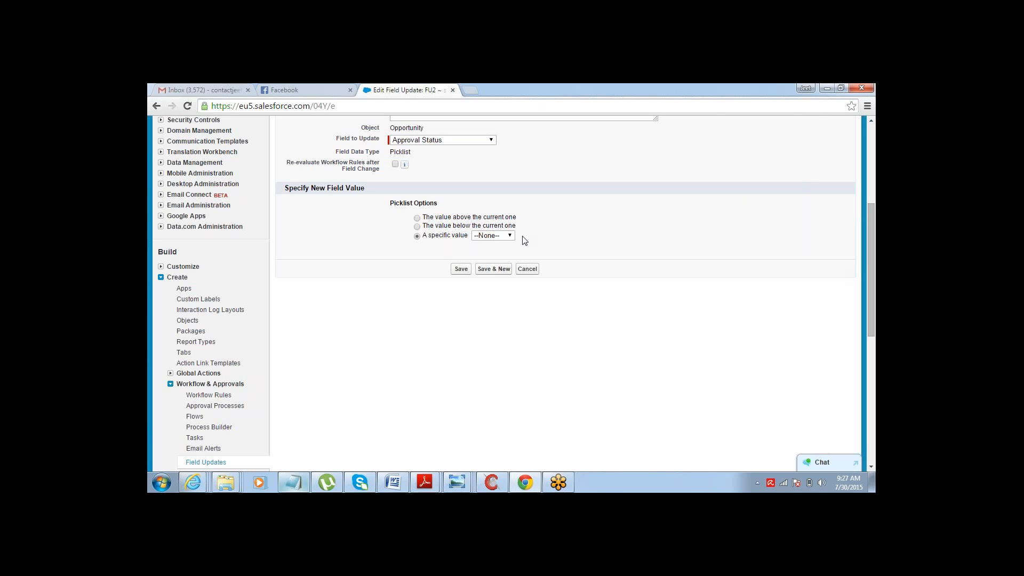
pyautogui.click(509, 236)
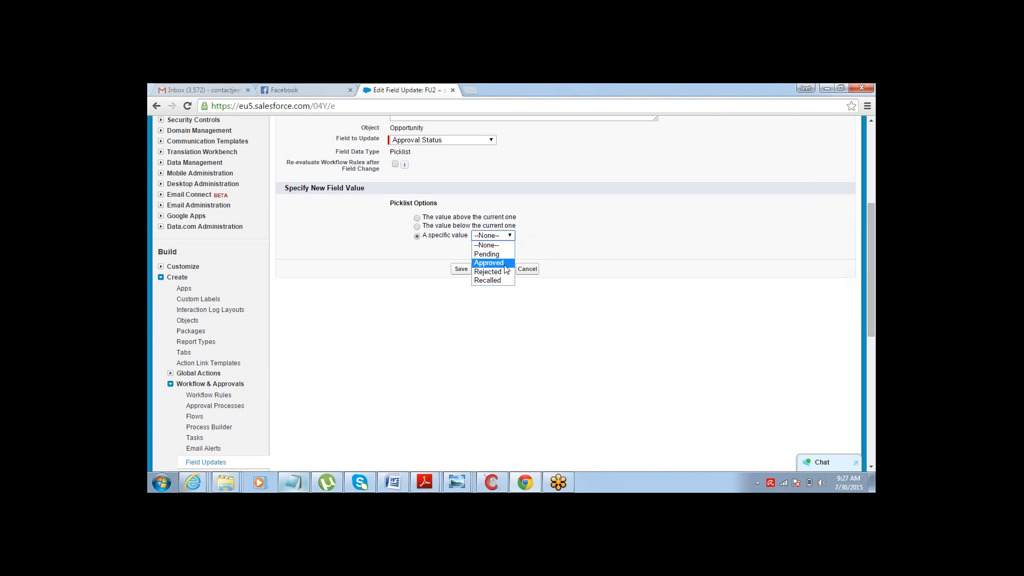
pyautogui.click(505, 266)
pyautogui.click(460, 269)
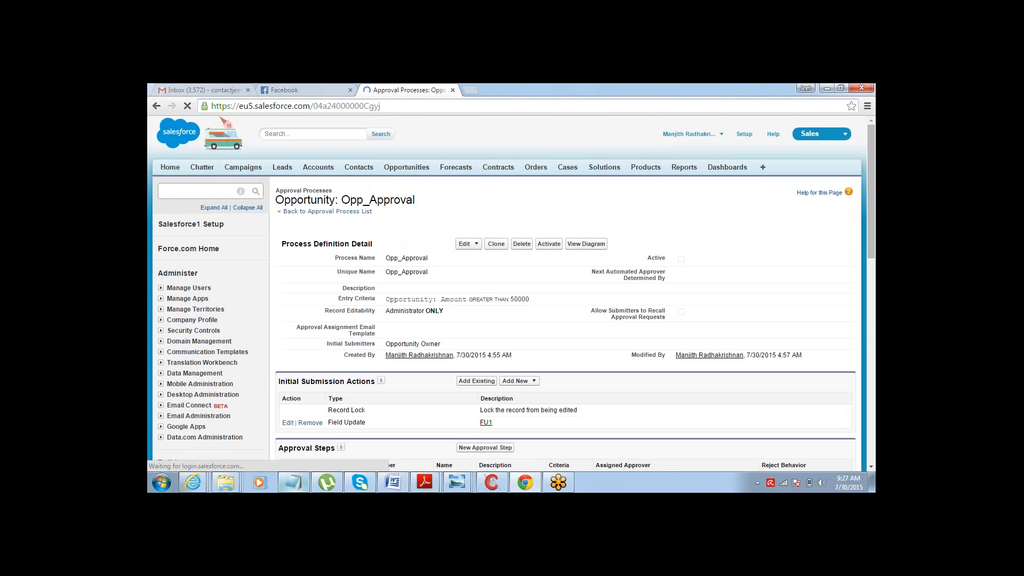
# - Start a new field update for the final rejection actions and name it FU3
pyautogui.scroll(-5, 721, 285)
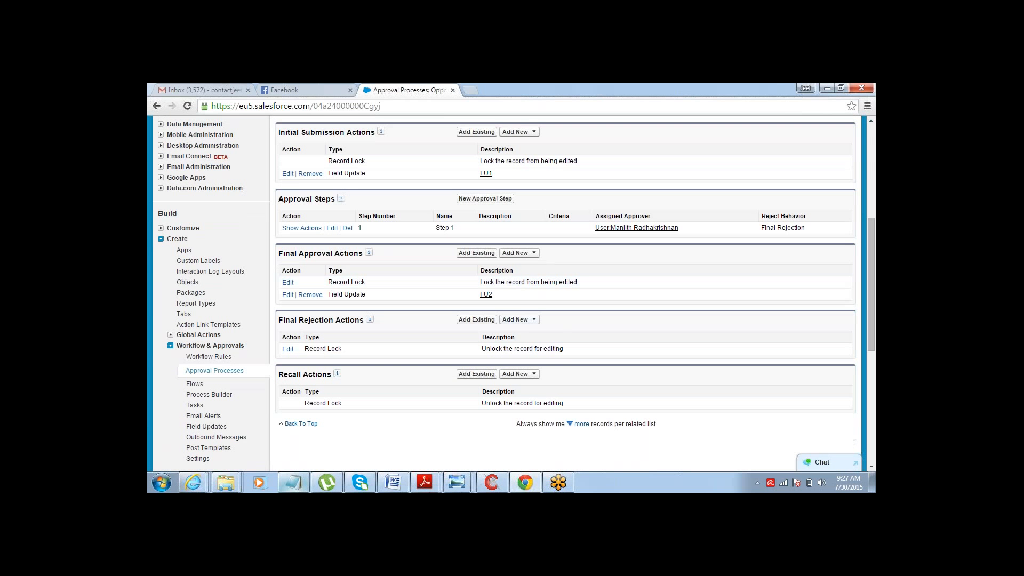
pyautogui.click(534, 320)
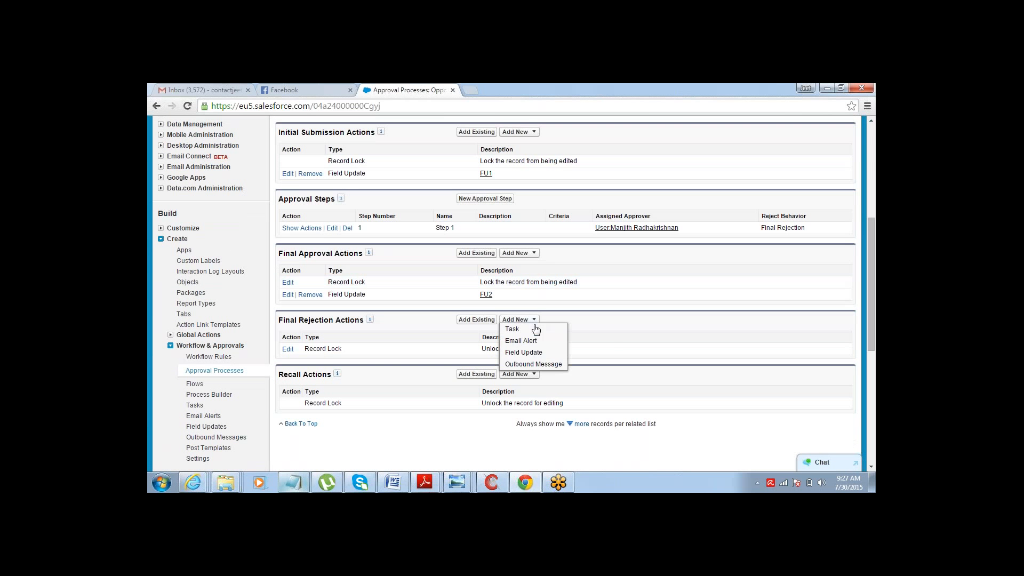
pyautogui.click(524, 352)
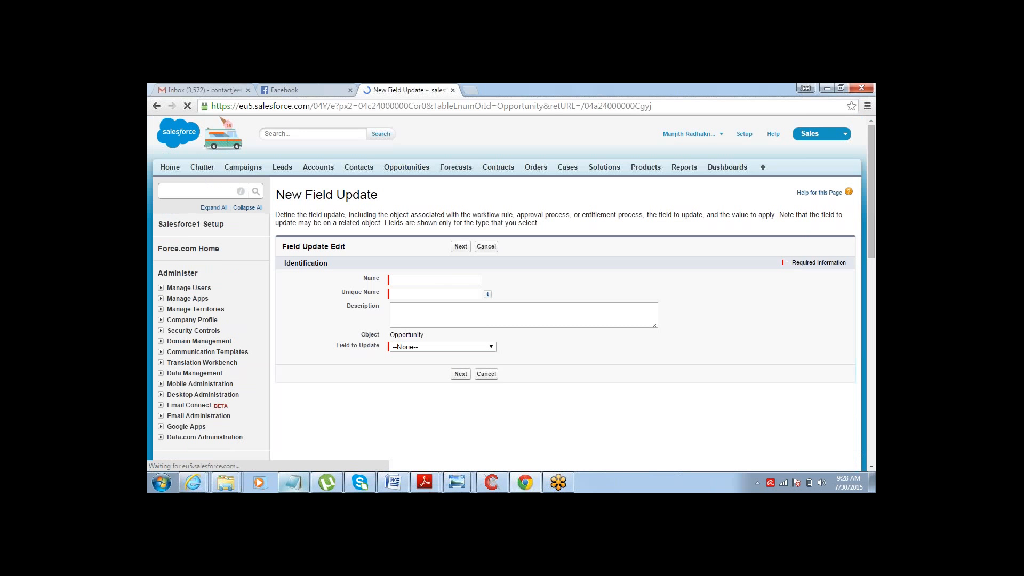
pyautogui.click(455, 278)
pyautogui.write('FU3')
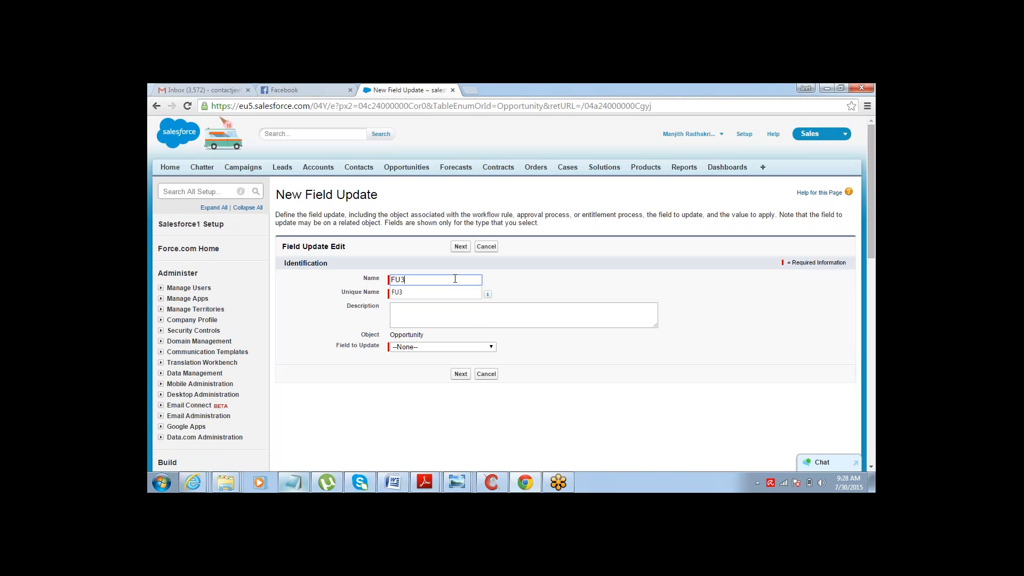
pyautogui.press('Tab')
# - Make FU3 update Approval Status to the specific value Rejected and save it
pyautogui.click(489, 346)
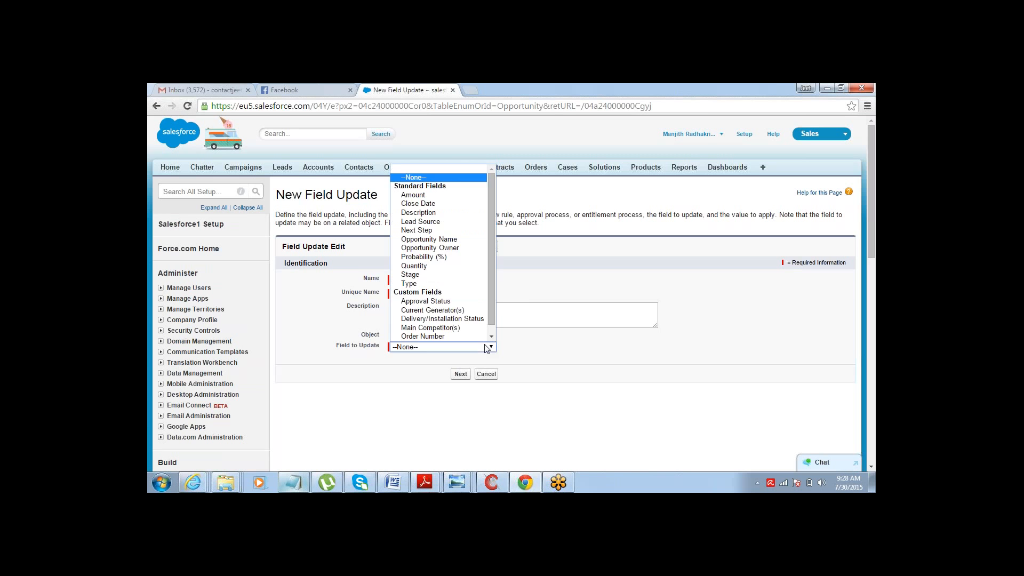
pyautogui.click(464, 301)
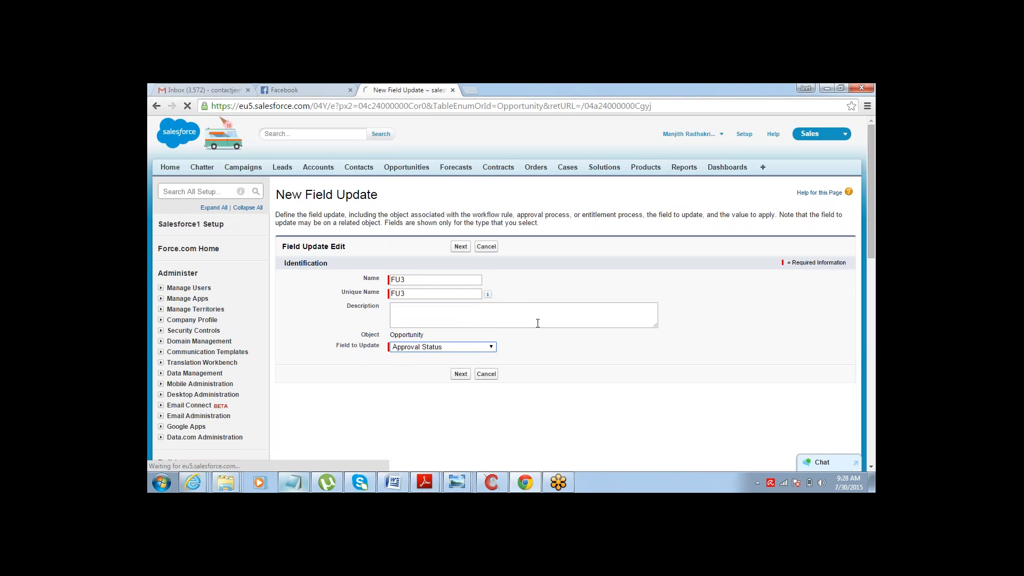
pyautogui.moveTo(871, 169); pyautogui.dragTo(837, 283)
pyautogui.click(500, 159)
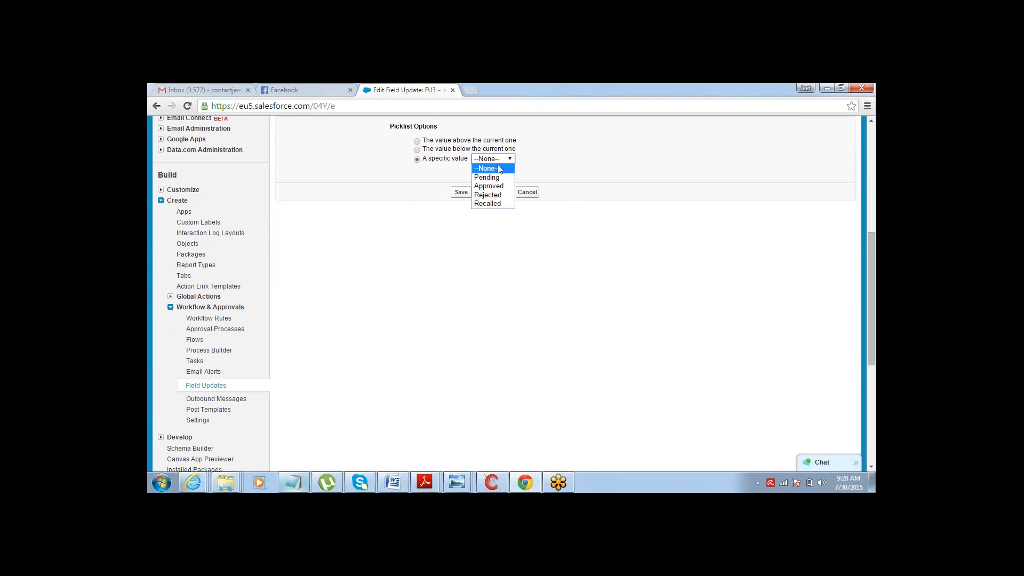
pyautogui.click(496, 195)
pyautogui.click(462, 193)
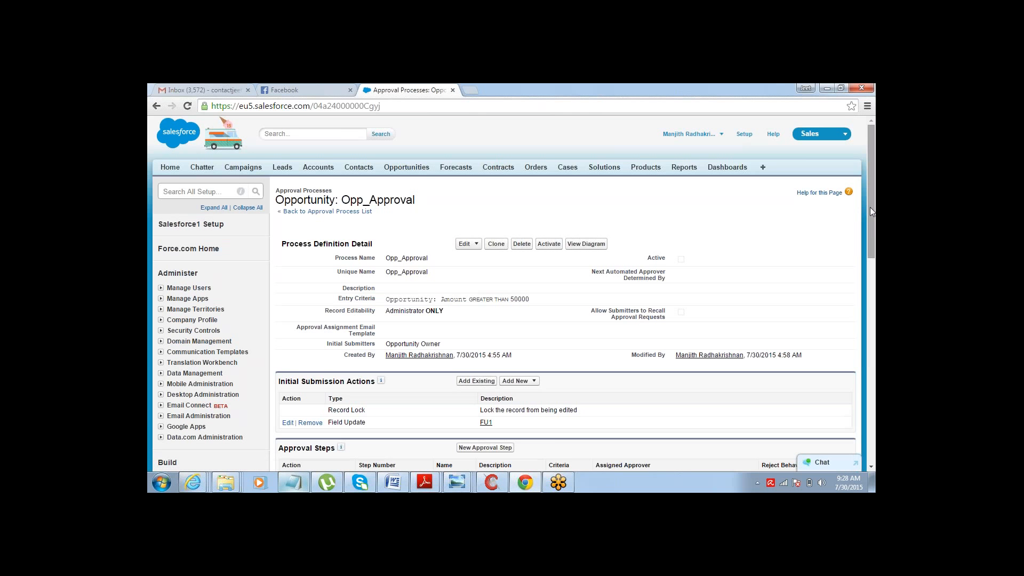
# - Start a new field update in the recall actions and name it FU4
pyautogui.moveTo(870, 207); pyautogui.dragTo(869, 309)
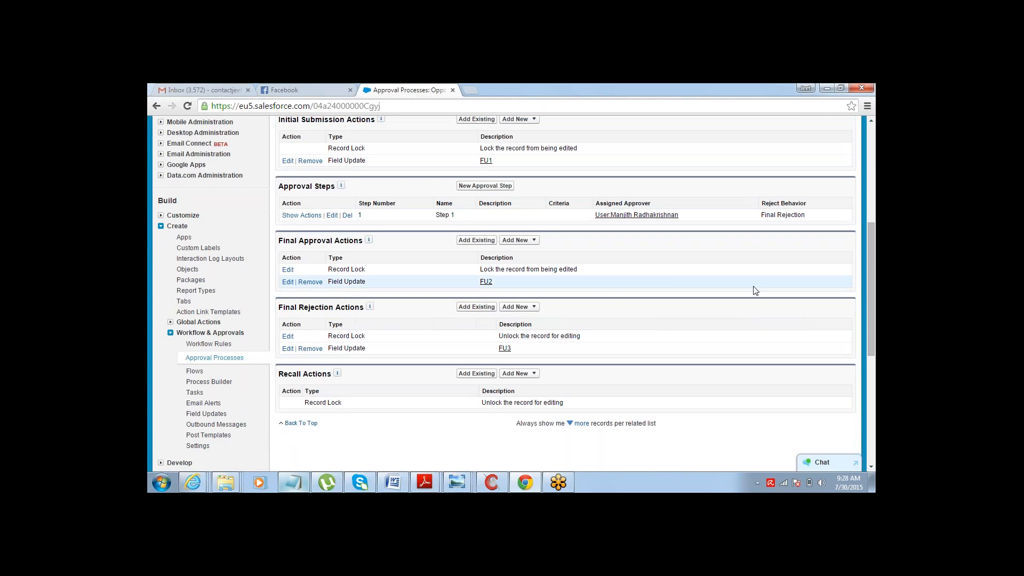
pyautogui.click(534, 380)
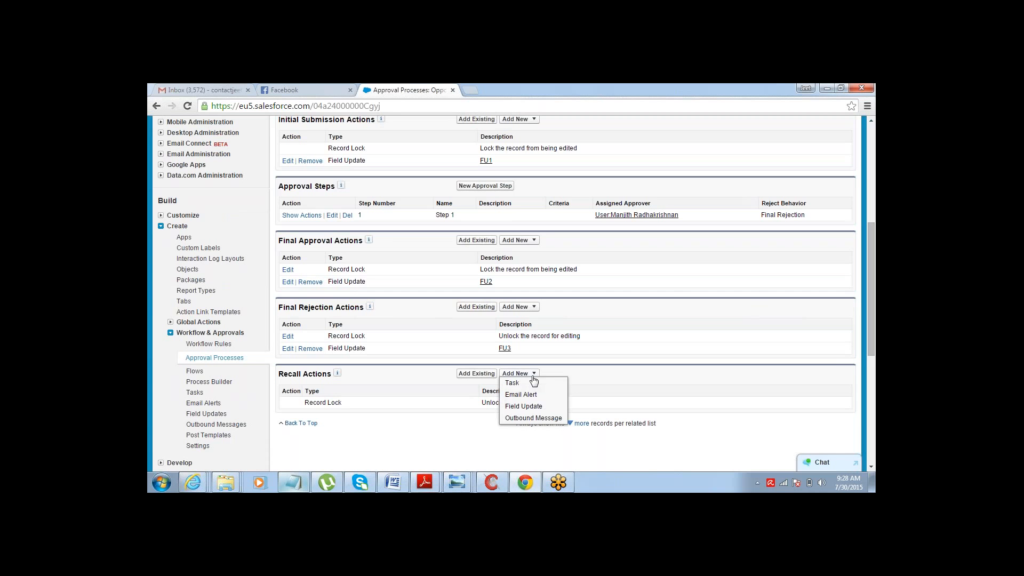
pyautogui.click(530, 405)
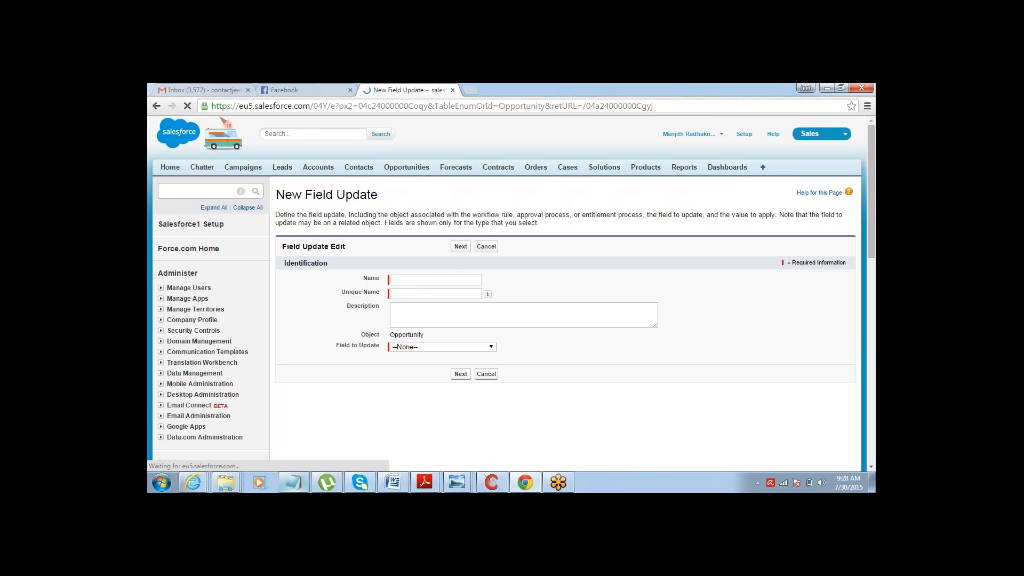
pyautogui.click(450, 281)
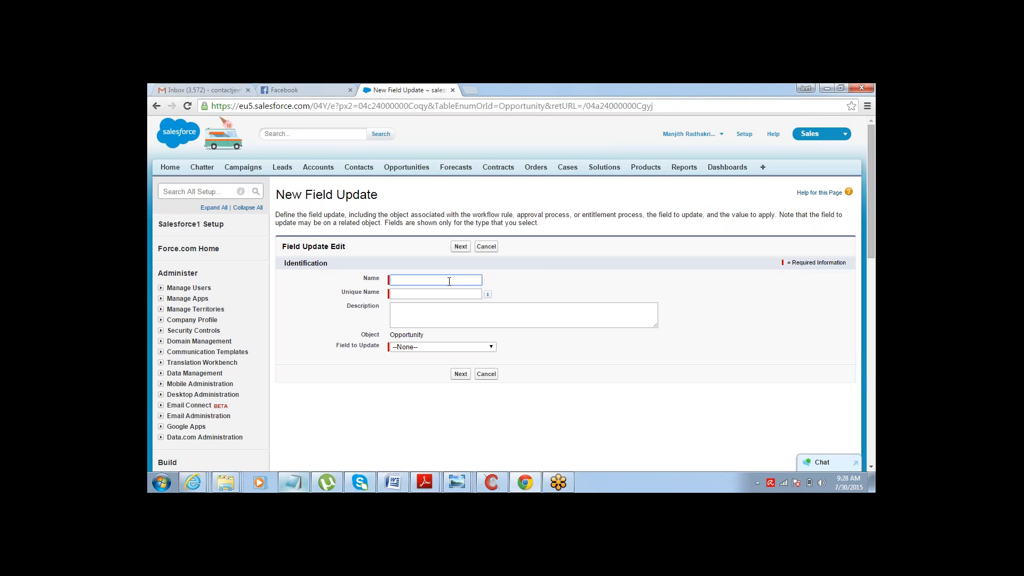
pyautogui.write('FU')
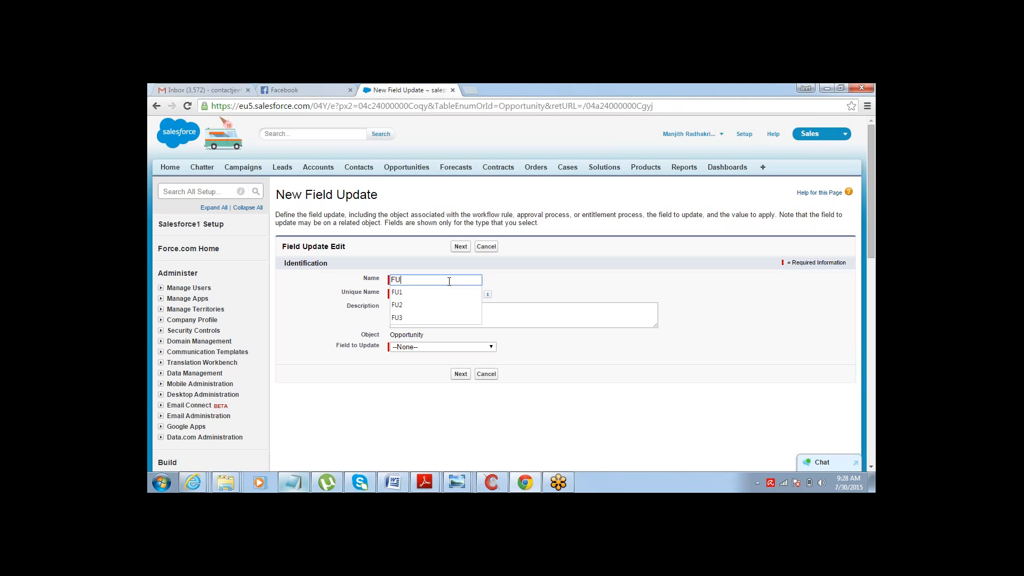
pyautogui.write('1')
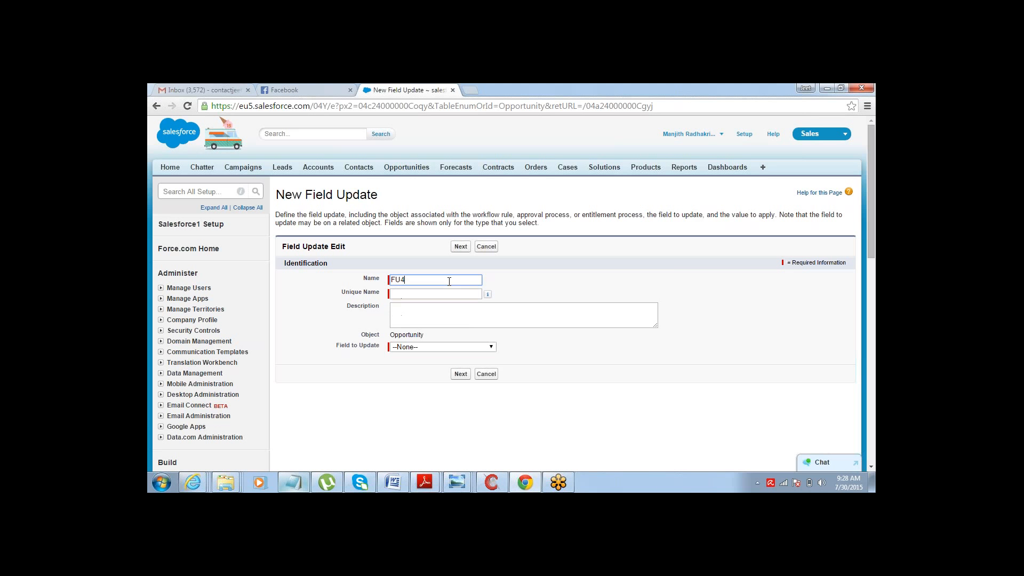
pyautogui.press('Tab')
# - Make FU4 update Approval Status to the specific value Recalled and save it
pyautogui.click(440, 347)
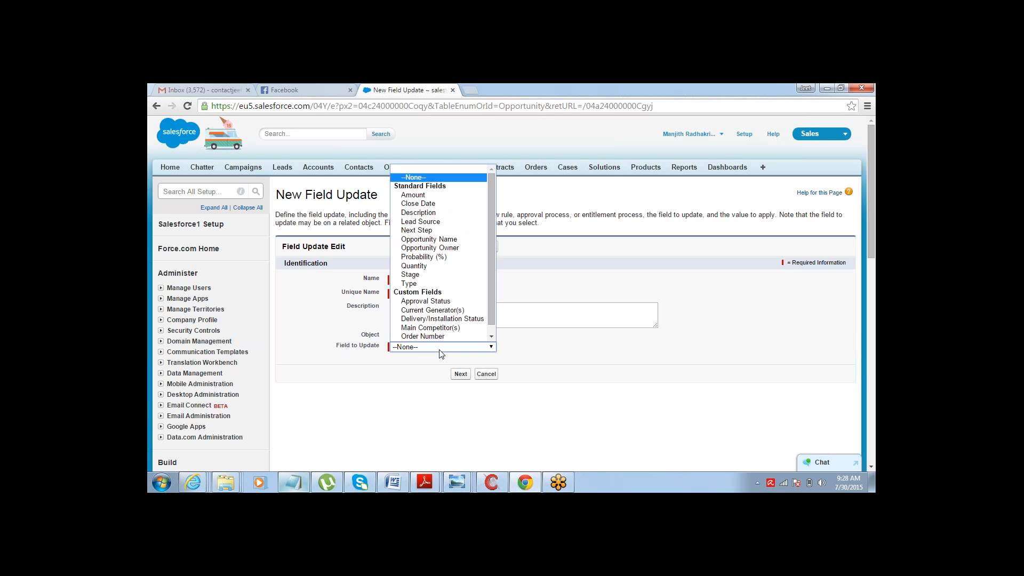
pyautogui.click(458, 301)
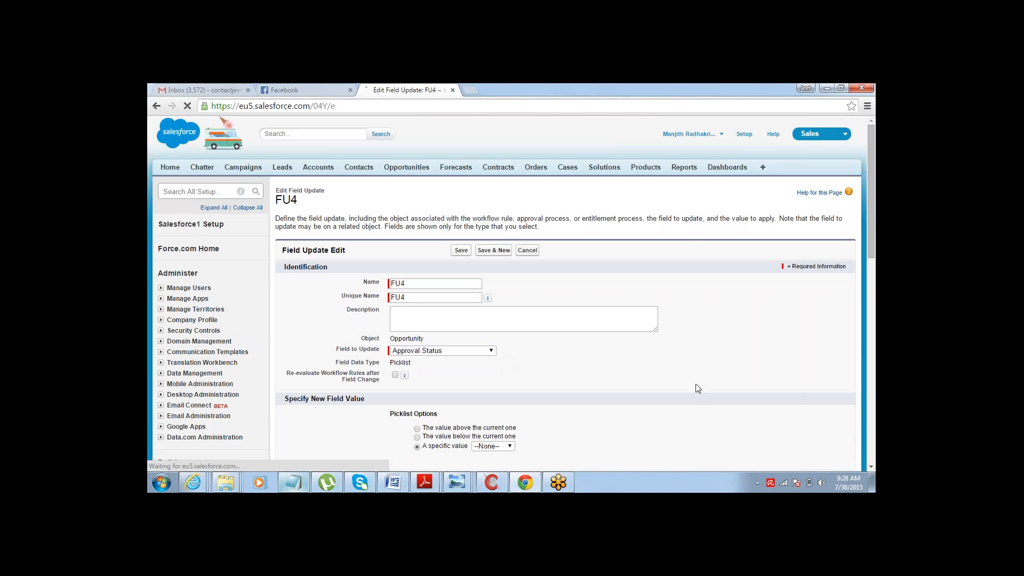
pyautogui.moveTo(871, 244); pyautogui.dragTo(870, 356)
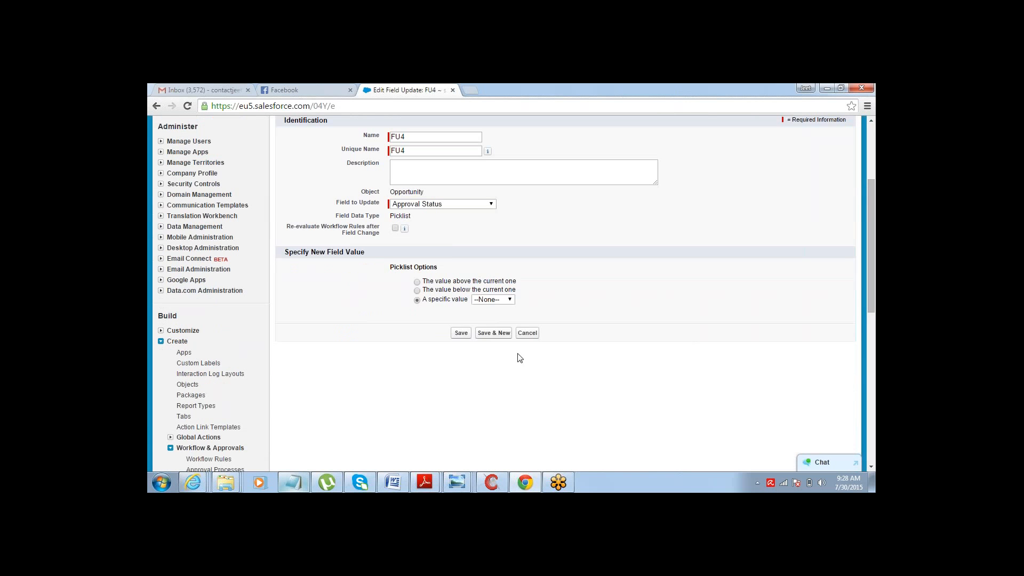
pyautogui.click(500, 300)
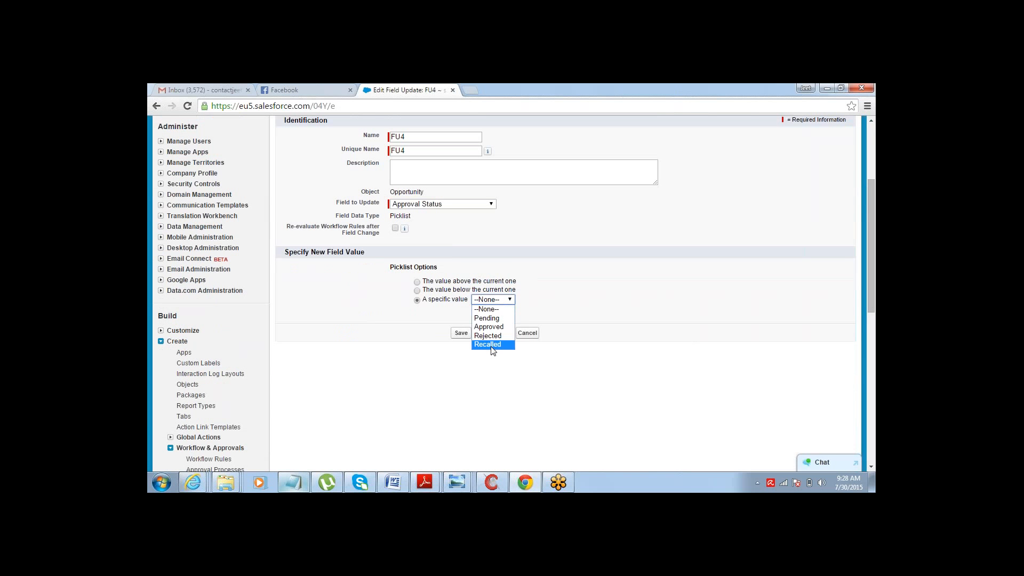
pyautogui.click(491, 344)
pyautogui.click(460, 333)
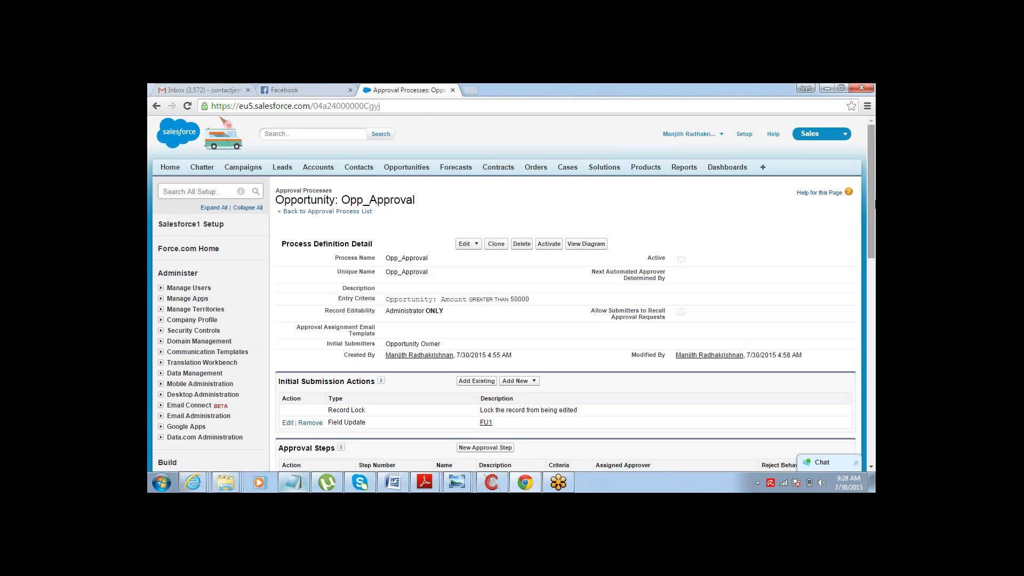
pyautogui.moveTo(874, 203)
pyautogui.mouseDown()
pyautogui.moveTo(874, 315)
pyautogui.moveTo(874, 203)
pyautogui.mouseUp()
pyautogui.moveTo(872, 219)
pyautogui.mouseDown()
pyautogui.moveTo(872, 265)
pyautogui.moveTo(875, 202)
pyautogui.mouseUp()
pyautogui.moveTo(875, 202); pyautogui.dragTo(874, 199)
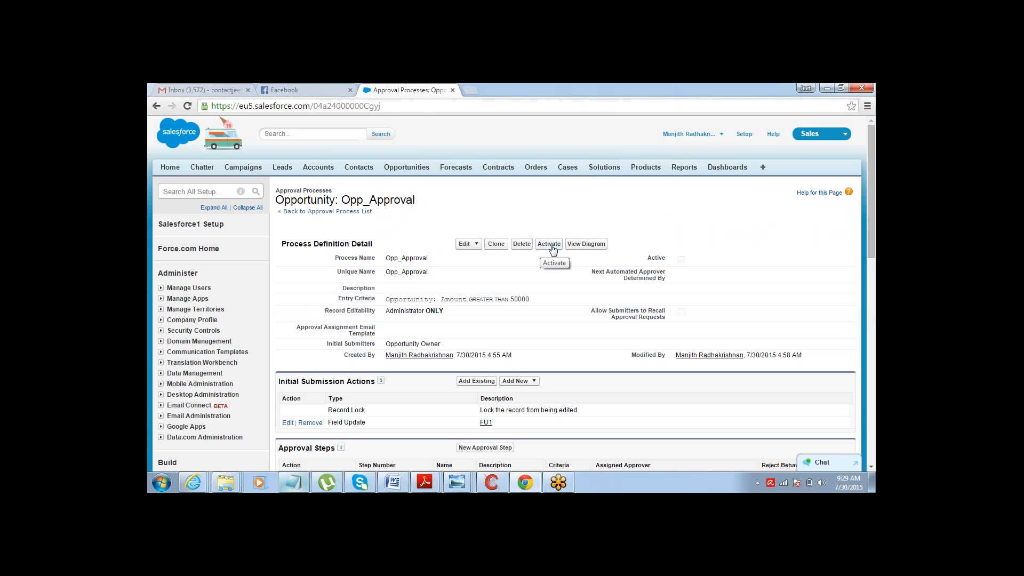
# - Open the approval process diagram and inspect the entry criteria, submission, step, approval, rejection and recall nodes
pyautogui.click(589, 247)
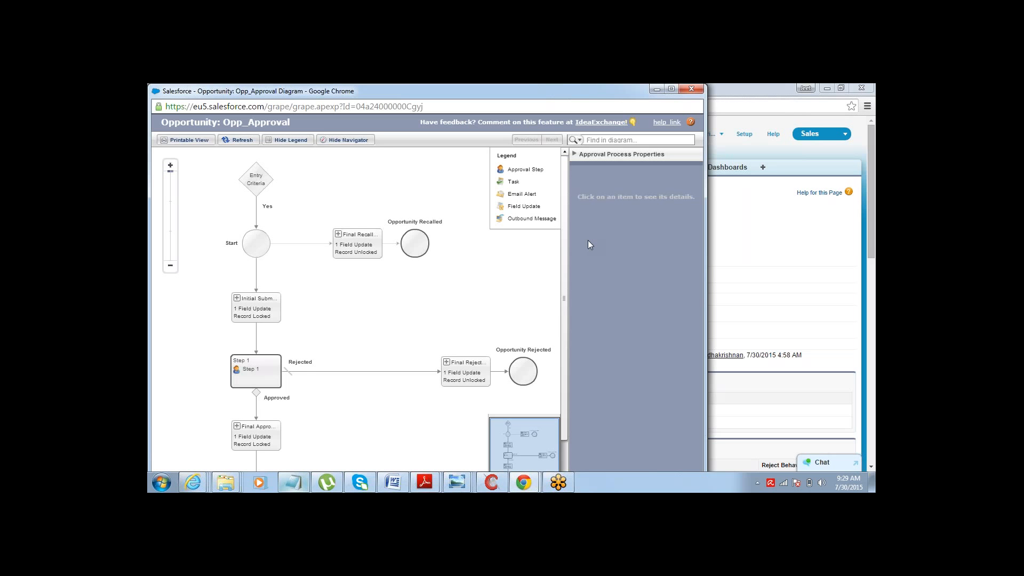
pyautogui.moveTo(564, 225)
pyautogui.mouseDown()
pyautogui.moveTo(564, 263)
pyautogui.moveTo(566, 231)
pyautogui.mouseUp()
pyautogui.click(258, 165)
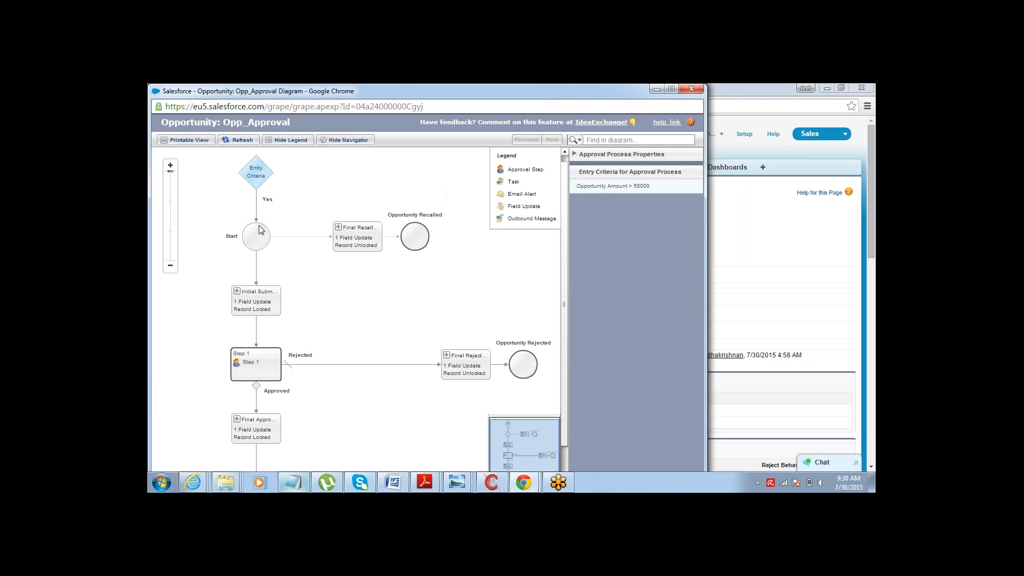
pyautogui.click(259, 292)
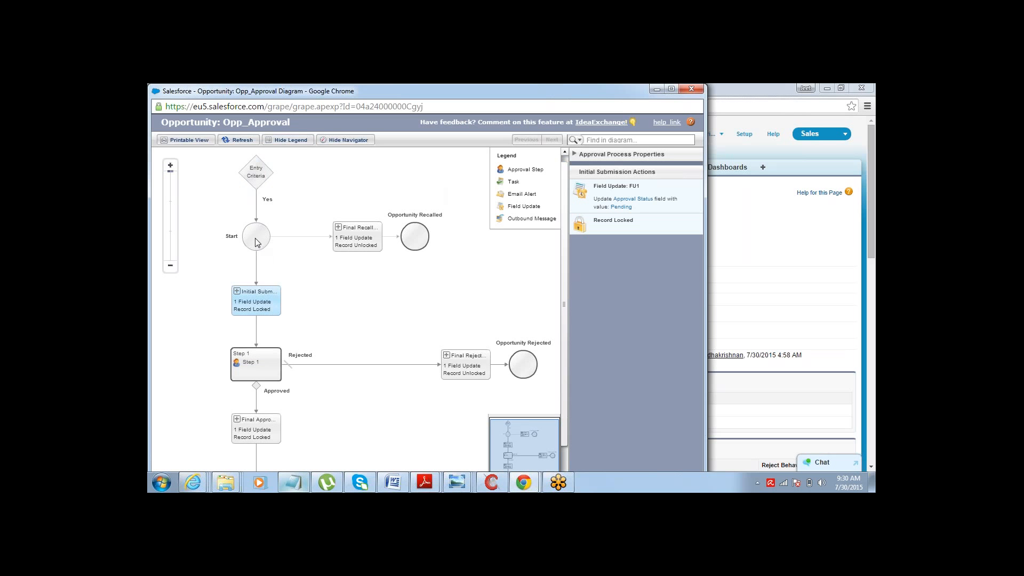
pyautogui.click(358, 246)
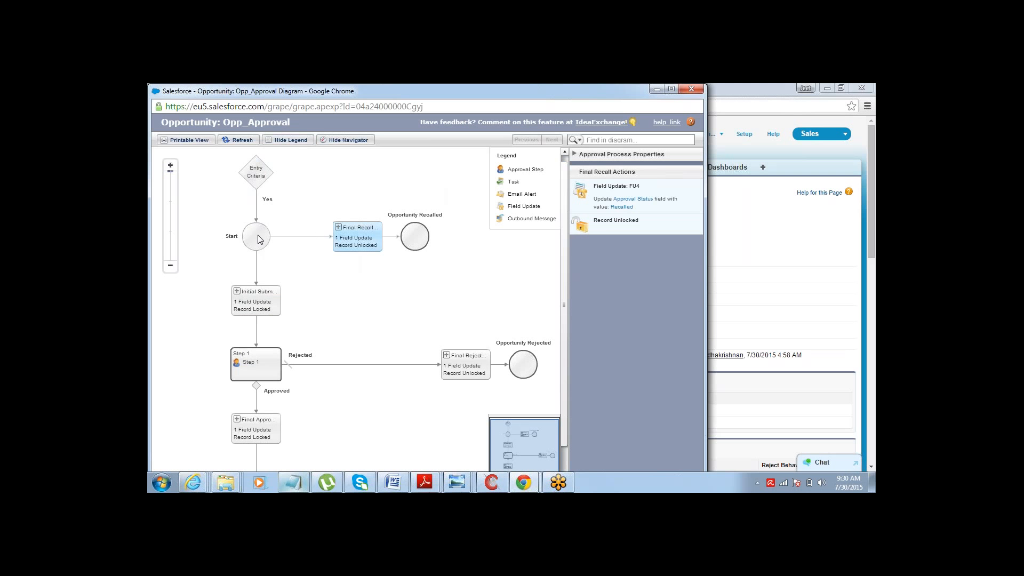
pyautogui.click(253, 302)
pyautogui.click(246, 367)
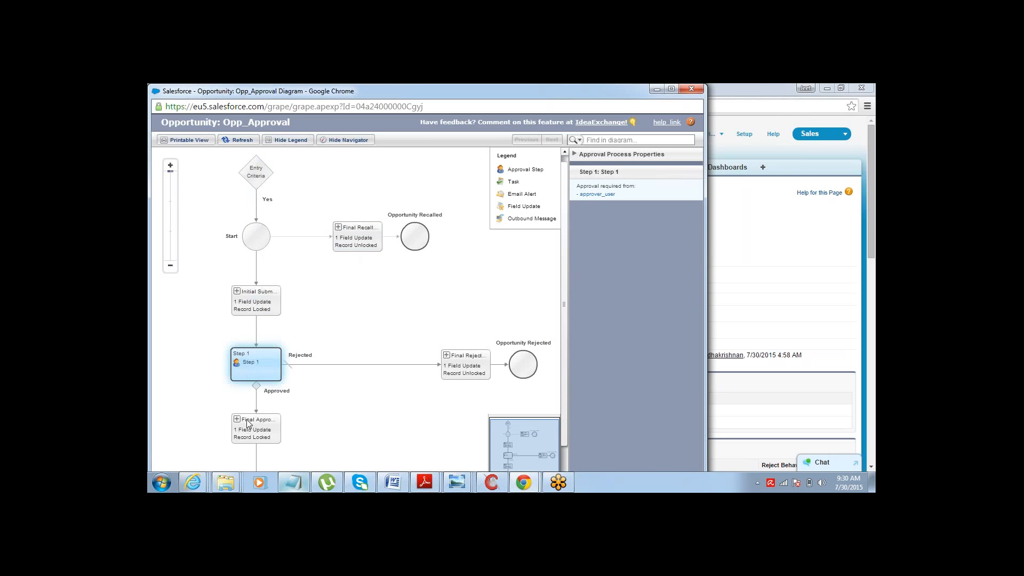
pyautogui.click(247, 424)
pyautogui.click(253, 367)
pyautogui.click(257, 429)
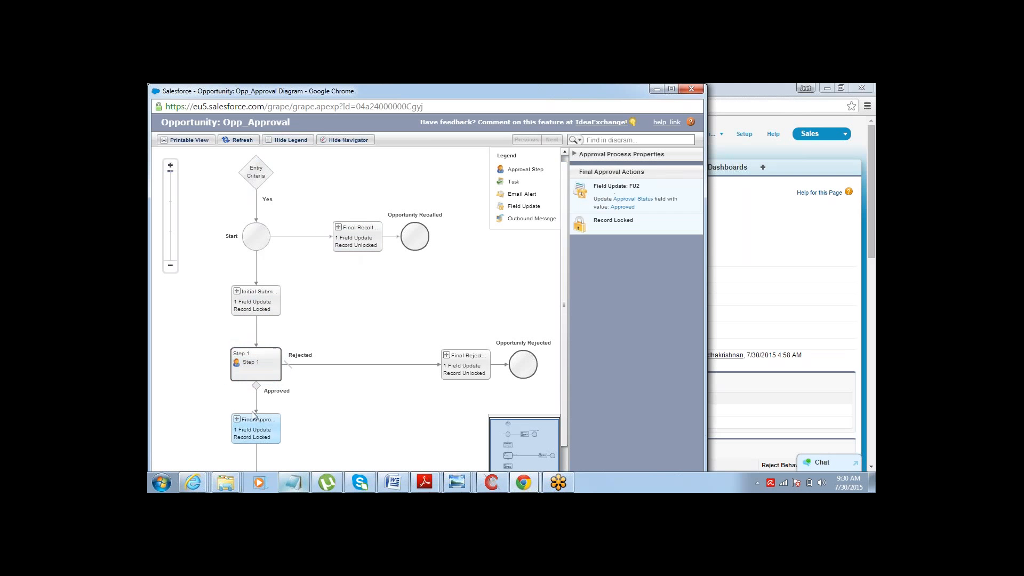
pyautogui.click(269, 368)
pyautogui.click(482, 371)
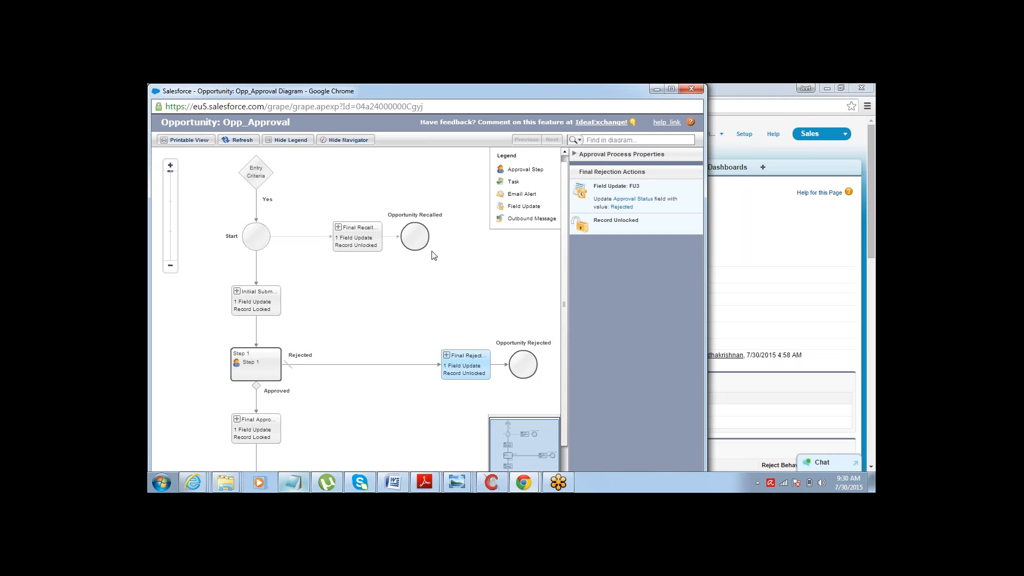
pyautogui.click(355, 242)
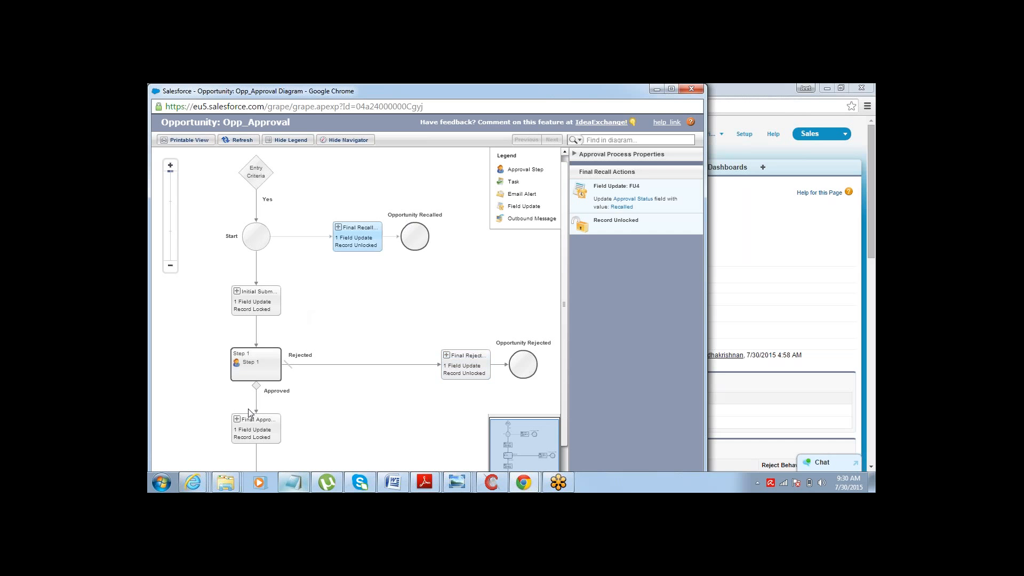
pyautogui.click(247, 425)
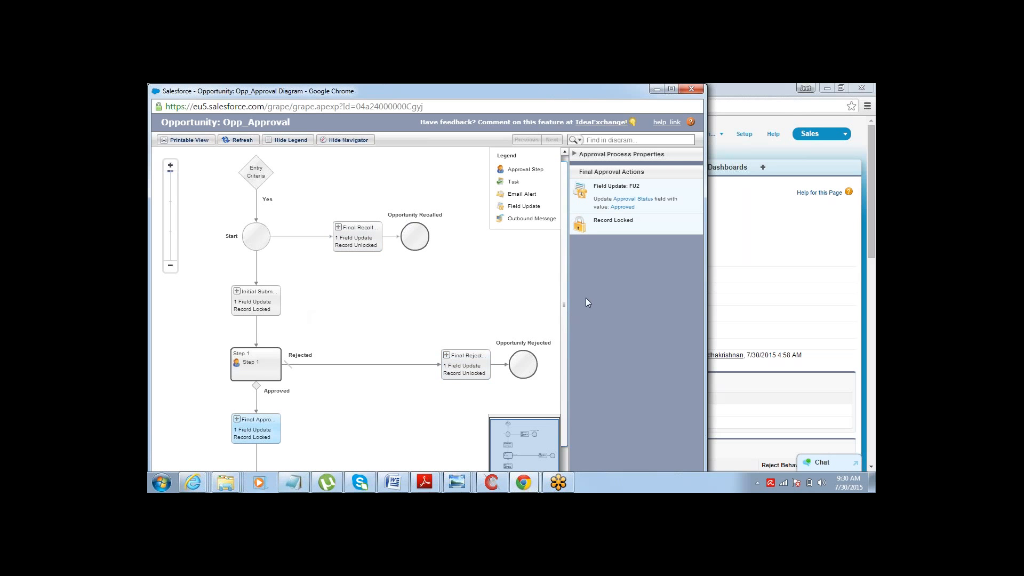
pyautogui.moveTo(564, 312); pyautogui.dragTo(561, 344)
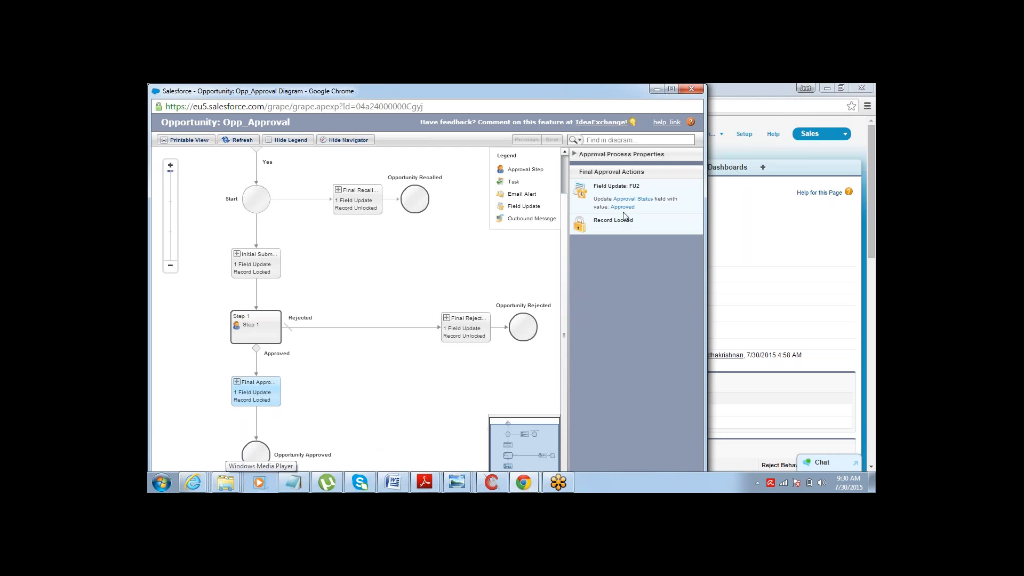
# - Close the diagram window and activate the Opp_Approval process, confirming the activation
pyautogui.click(692, 88)
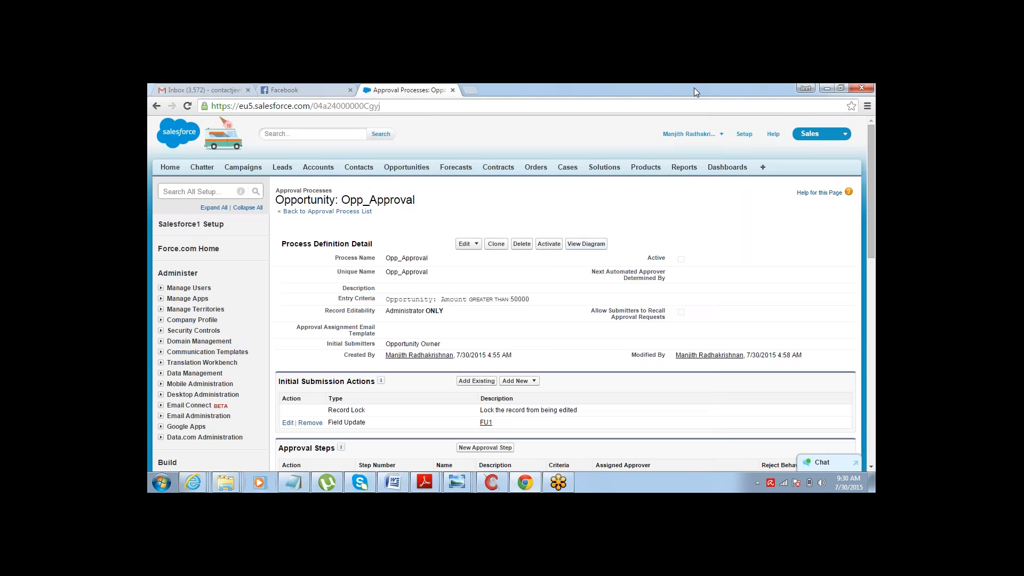
pyautogui.click(552, 245)
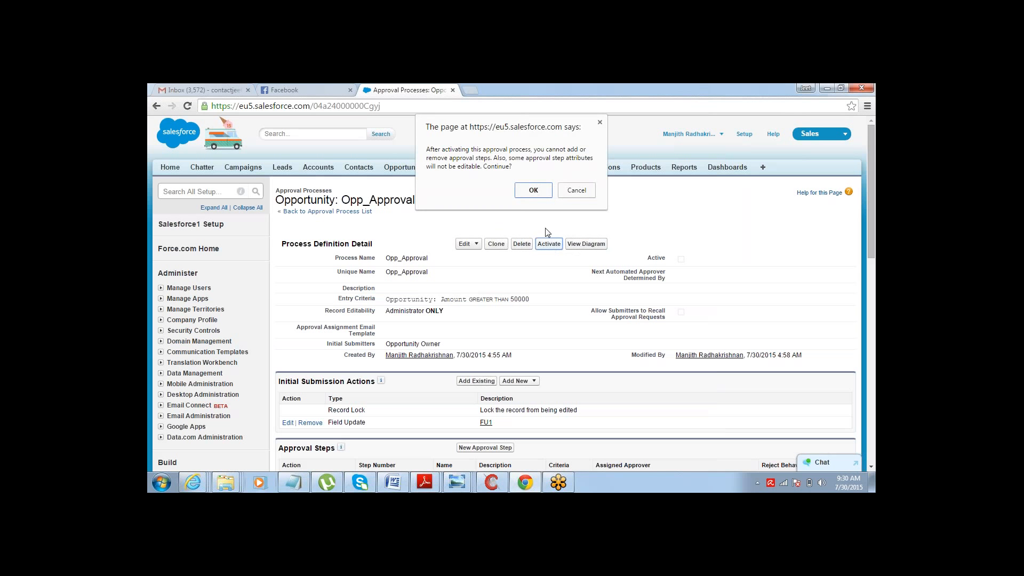
pyautogui.click(538, 196)
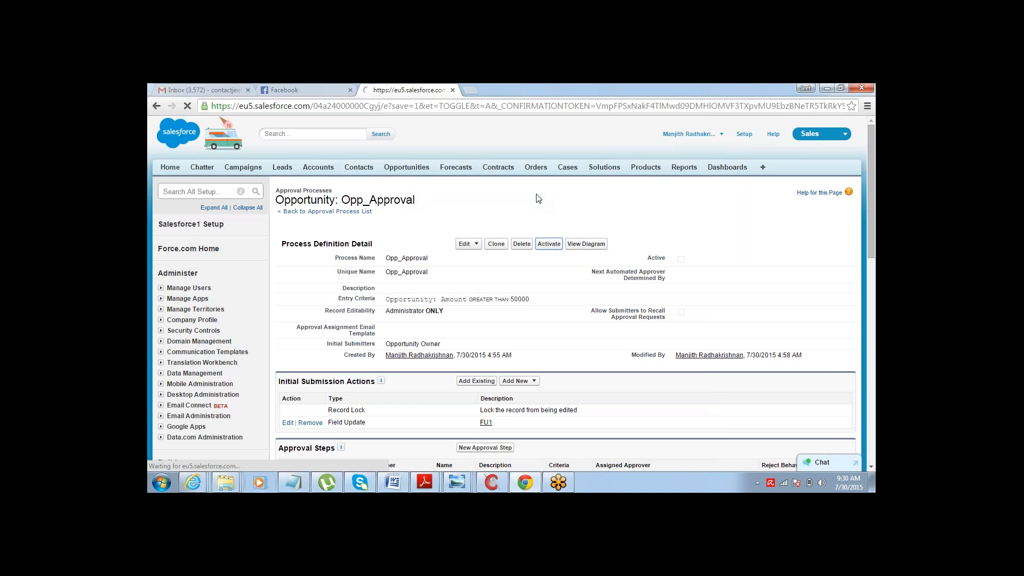
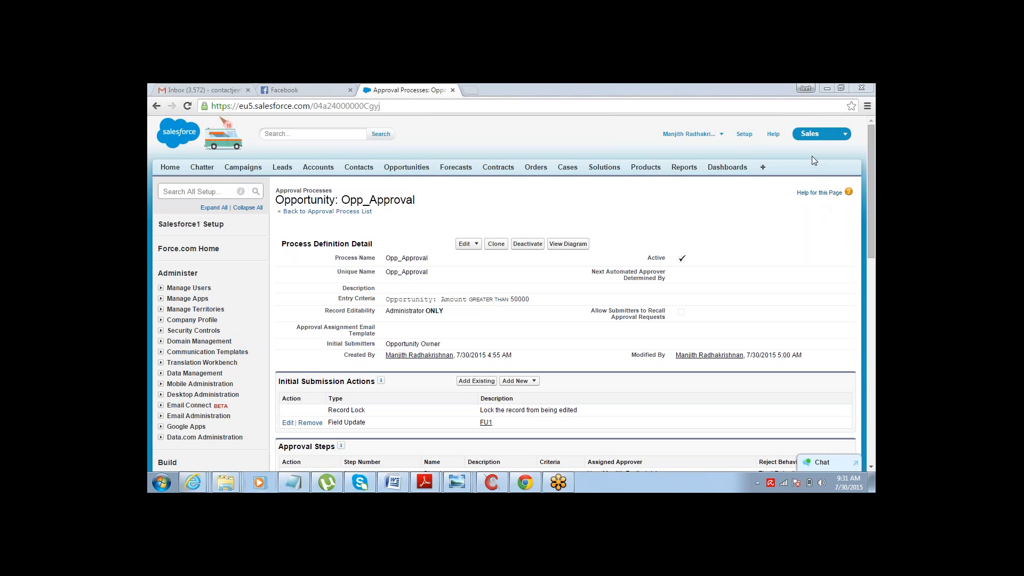
# - Review the initial submission, approval step, final approval and final rejection actions of the Opp_Approval process
pyautogui.moveTo(873, 180); pyautogui.dragTo(874, 252)
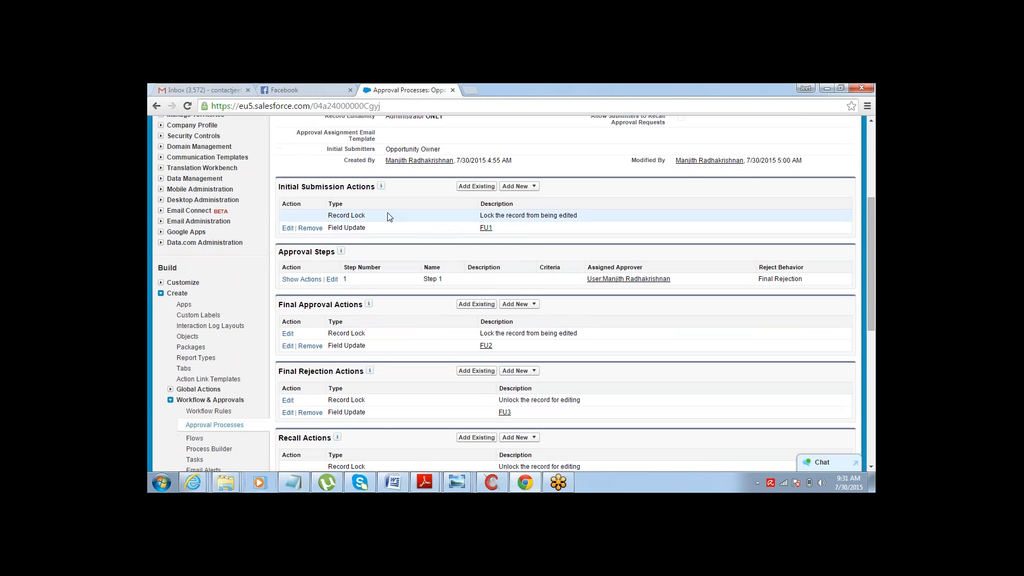
pyautogui.tripleClick(315, 188)
pyautogui.click(296, 305)
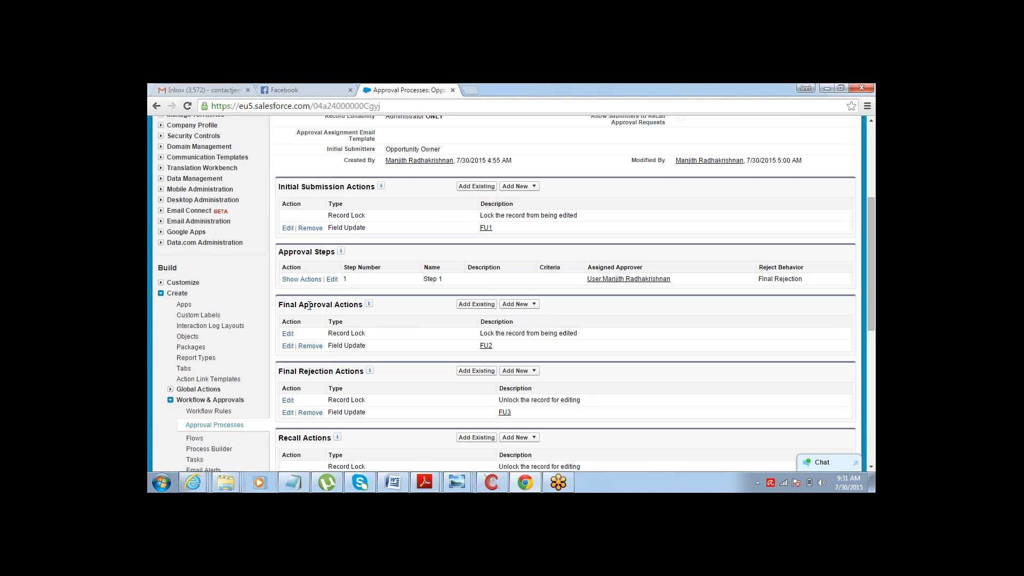
pyautogui.doubleClick(309, 306)
pyautogui.doubleClick(316, 371)
pyautogui.doubleClick(329, 186)
pyautogui.doubleClick(329, 188)
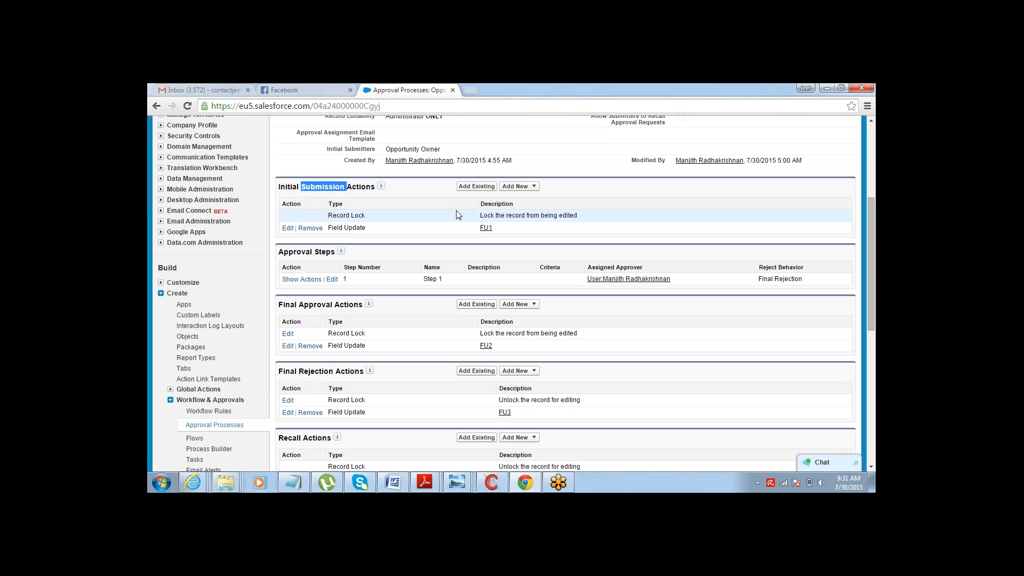
# - Switch to Notepad and write "Approval Status = Pending" on a new indented line under the Submitted action
pyautogui.hotkey('alt', 'Tab')
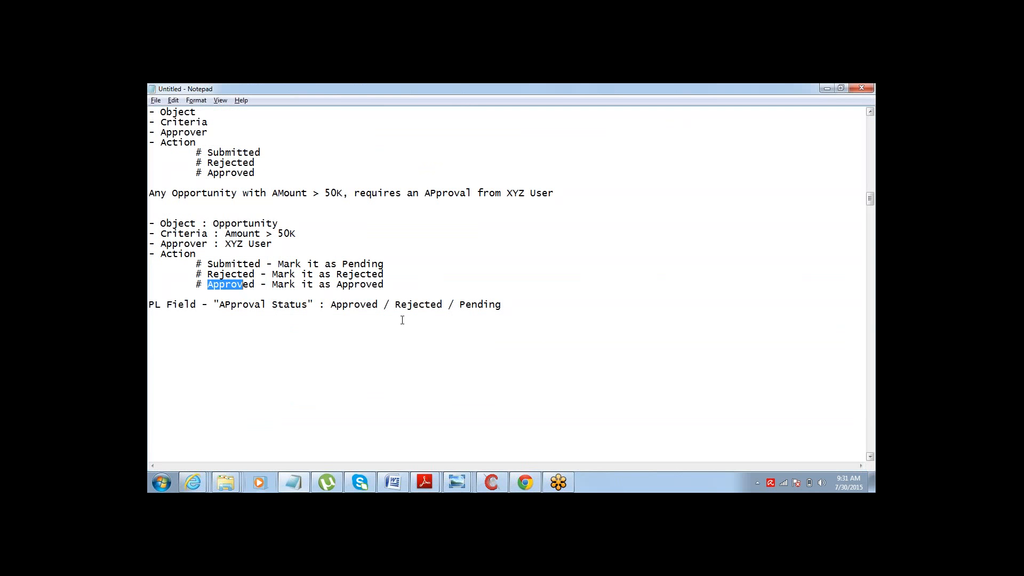
pyautogui.click(411, 264)
pyautogui.press('Return')
pyautogui.press('Return')
pyautogui.press('Return')
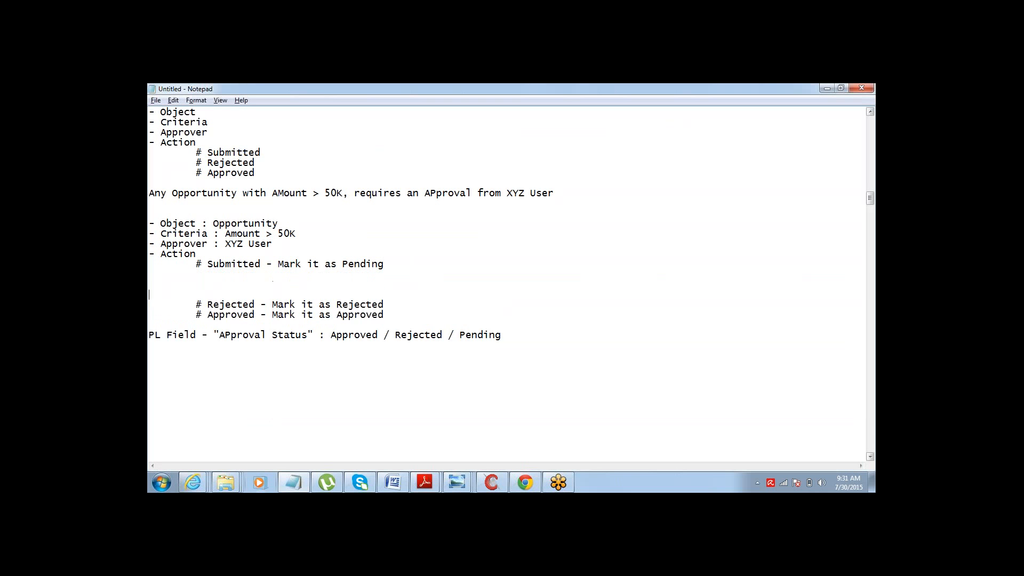
pyautogui.press('Up')
pyautogui.press('Up')
pyautogui.press('Tab')
pyautogui.press('Tab')
pyautogui.write('pproval St')
pyautogui.write('atus ')
pyautogui.write('=')
pyautogui.write('A')
pyautogui.press('End')
pyautogui.write('Pendin')
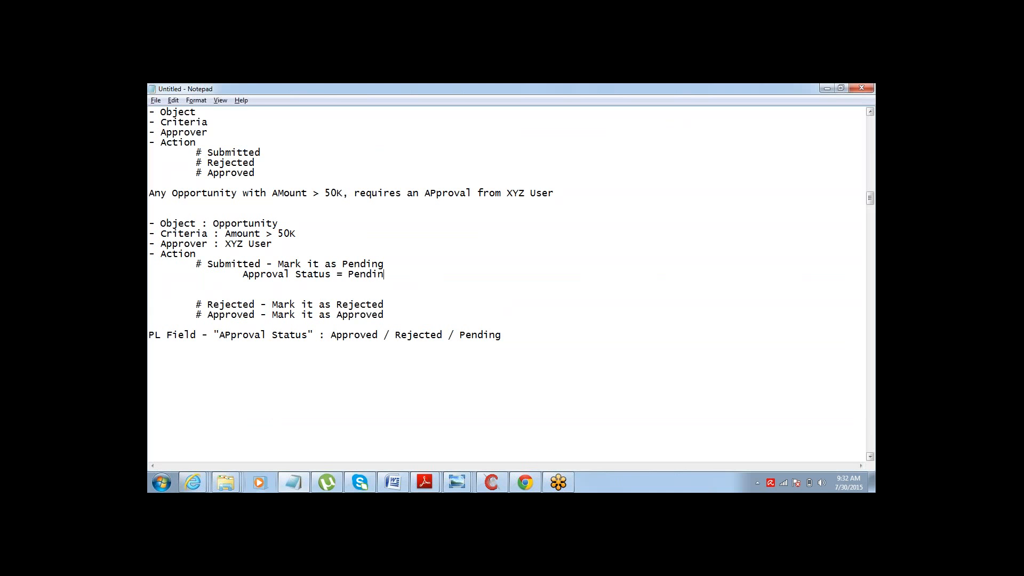
pyautogui.write('g')
# - Copy that line under the Rejected action and change its value to Rejected
pyautogui.moveTo(253, 281); pyautogui.dragTo(245, 275)
pyautogui.click(244, 275)
pyautogui.hotkey('shift', 'End')
pyautogui.hotkey('ctrl', 'c')
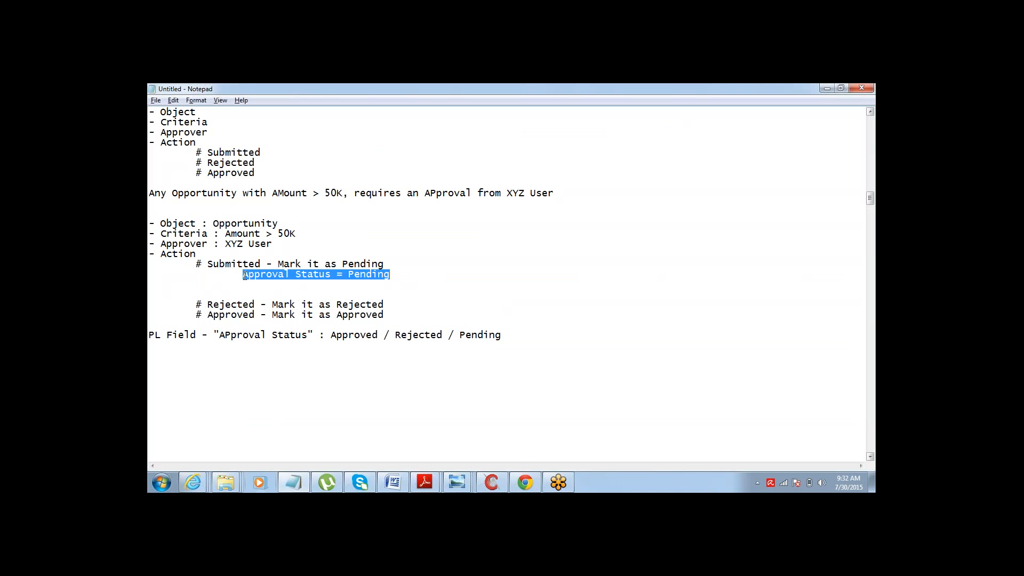
pyautogui.press('Down')
pyautogui.press('Down')
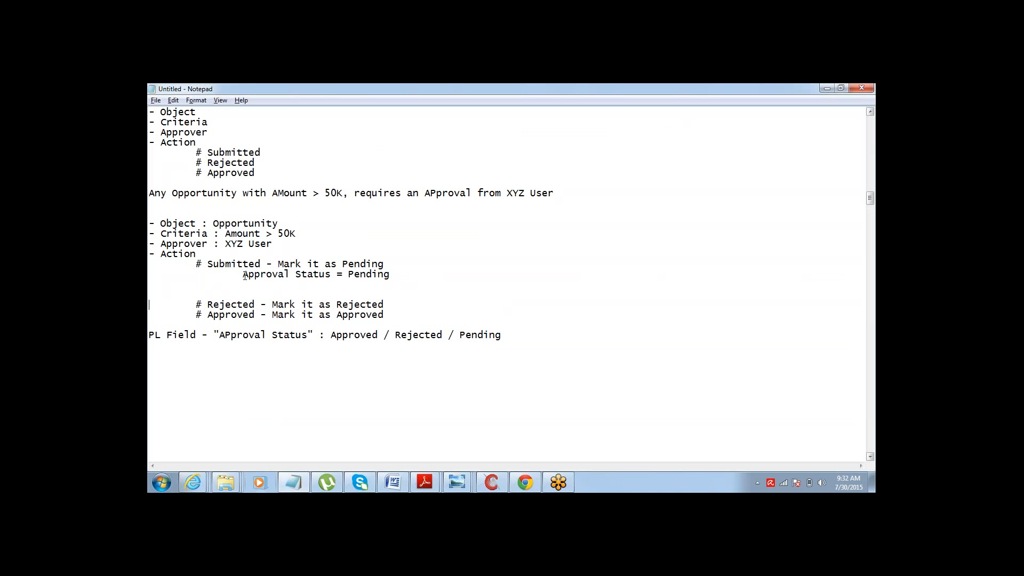
pyautogui.press('Return')
pyautogui.press('Return')
pyautogui.press('Up')
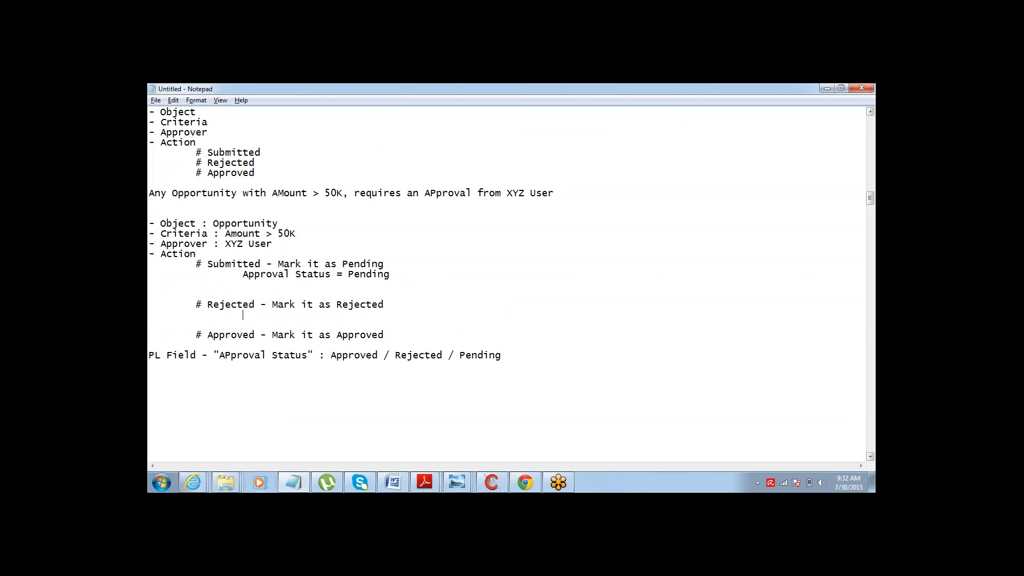
pyautogui.hotkey('ctrl', 'v')
pyautogui.hotkey('ctrl', 'shift', 'Left')
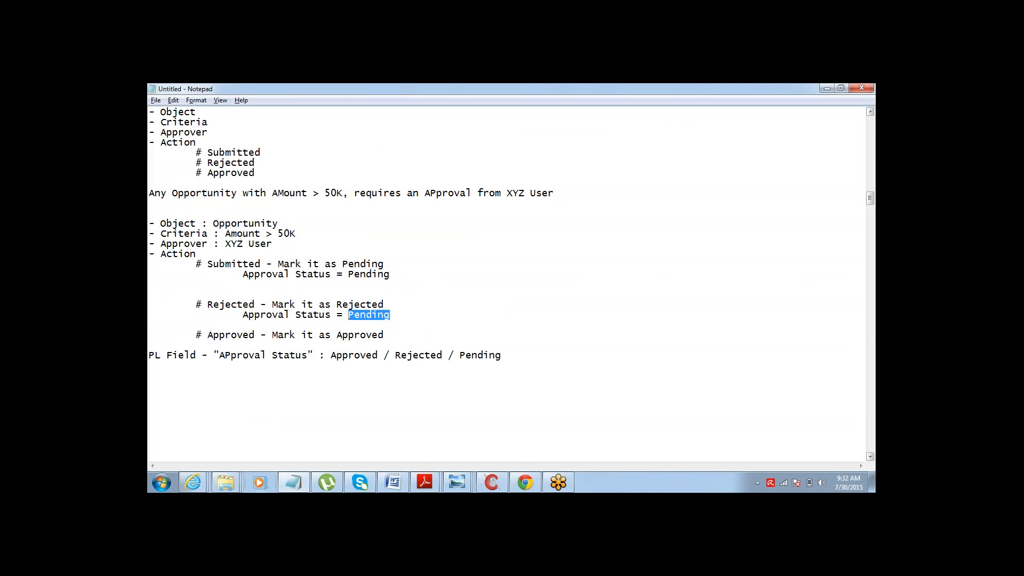
pyautogui.press('BackSpace')
pyautogui.write('Rejected')
# - Add the line "Approval Status = APproved" under the Approved action in the notes
pyautogui.hotkey('ctrl', 'shift', 'Left')
pyautogui.hotkey('ctrl', 'shift', 'Left')
pyautogui.hotkey('ctrl', 'shift', 'Left')
pyautogui.hotkey('ctrl', 'shift', 'Left')
pyautogui.hotkey('ctrl', 'c')
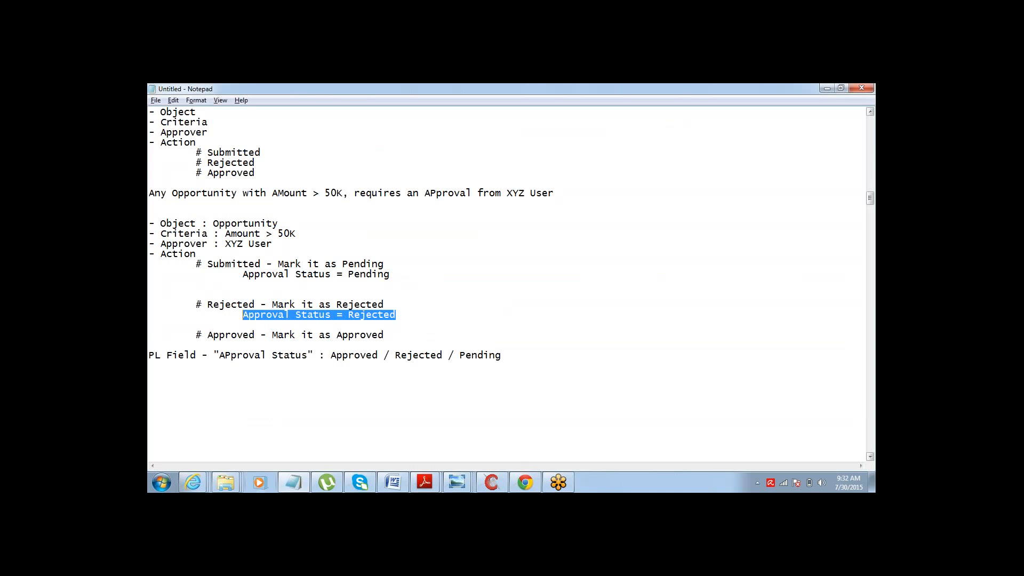
pyautogui.press('Down')
pyautogui.press('Down')
pyautogui.press('Down')
pyautogui.press('Up')
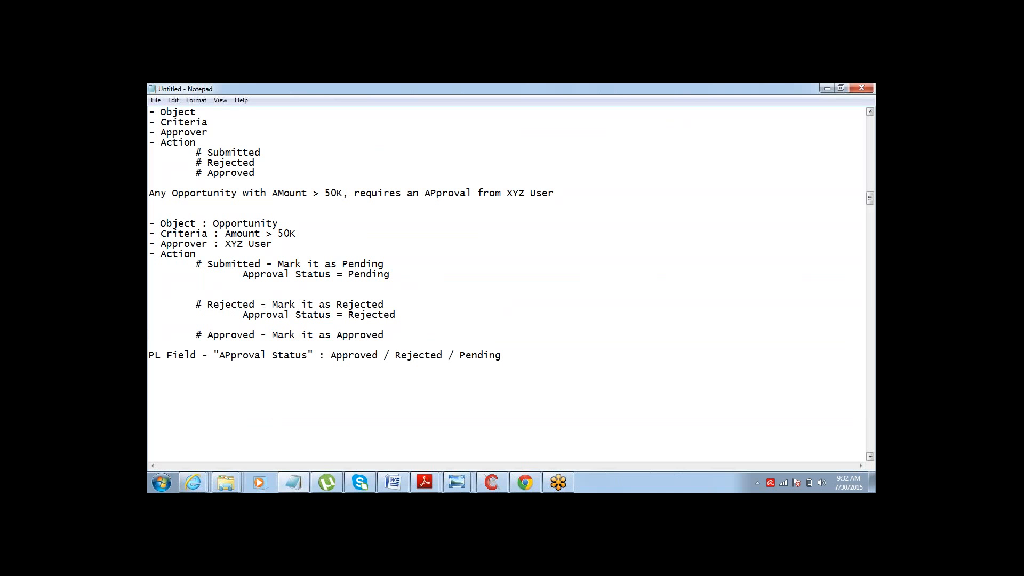
pyautogui.press('Return')
pyautogui.press('Tab')
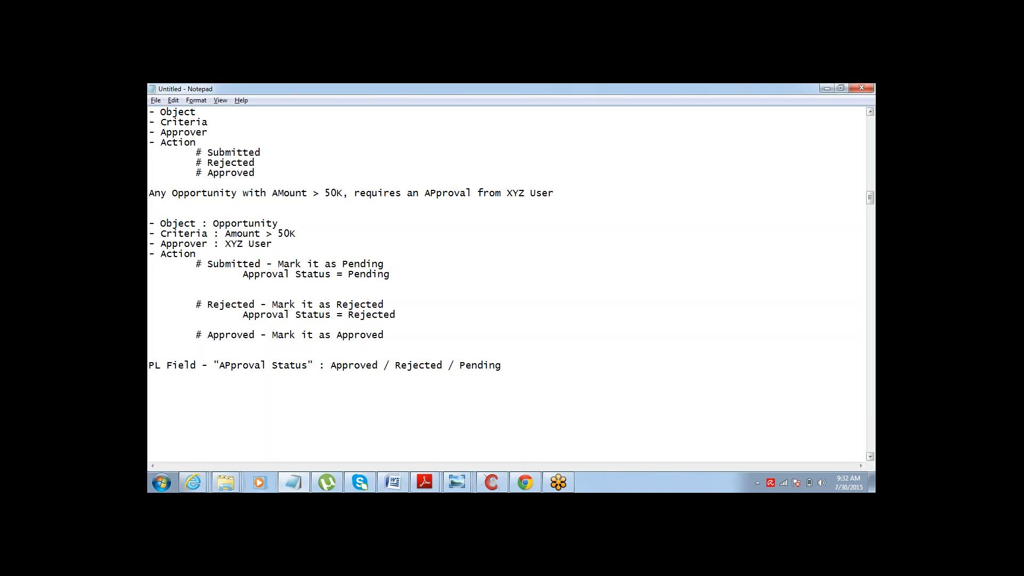
pyautogui.hotkey('ctrl', 'v')
pyautogui.hotkey('ctrl', 'shift', 'Left')
pyautogui.write('APpro')
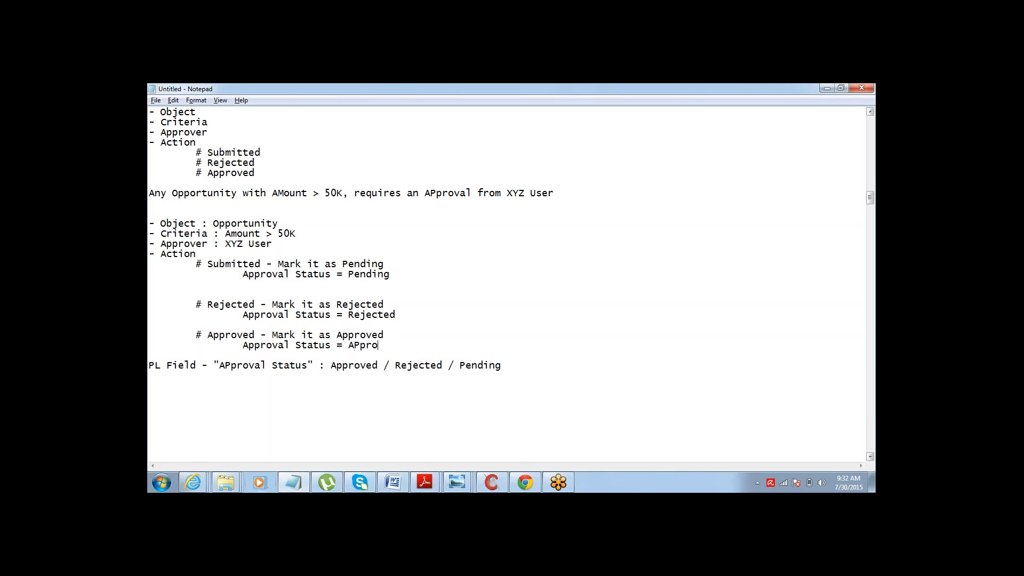
pyautogui.write('ved')
# - Return to the browser and start a new opportunity named Opp 345
pyautogui.hotkey('alt', 'Tab')
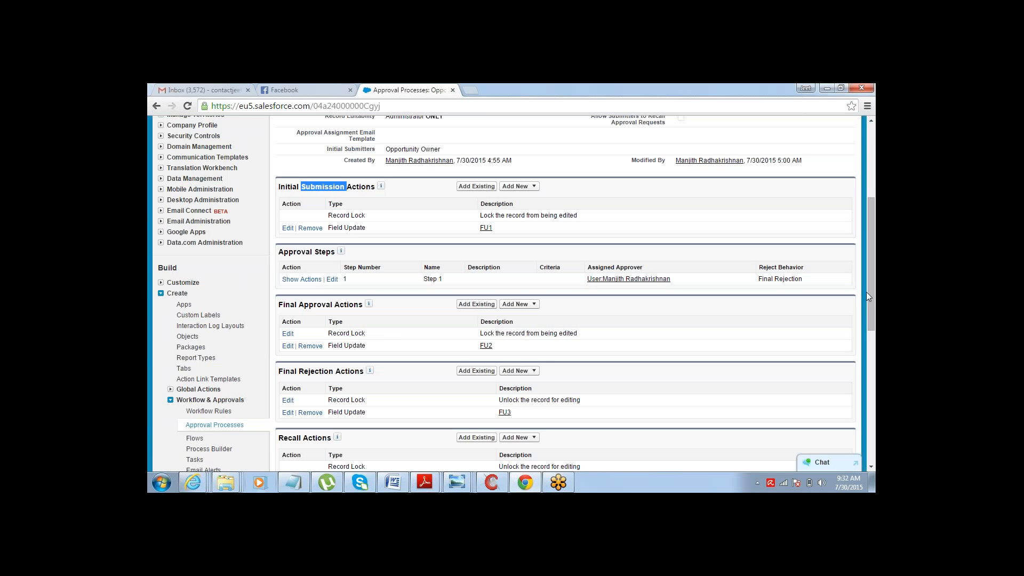
pyautogui.moveTo(869, 297); pyautogui.dragTo(870, 224)
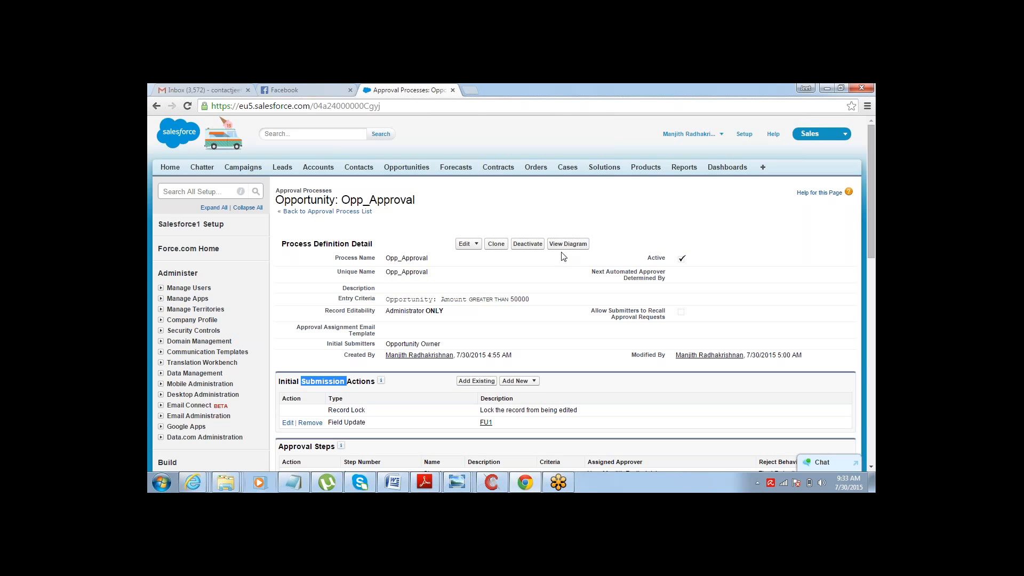
pyautogui.click(401, 170)
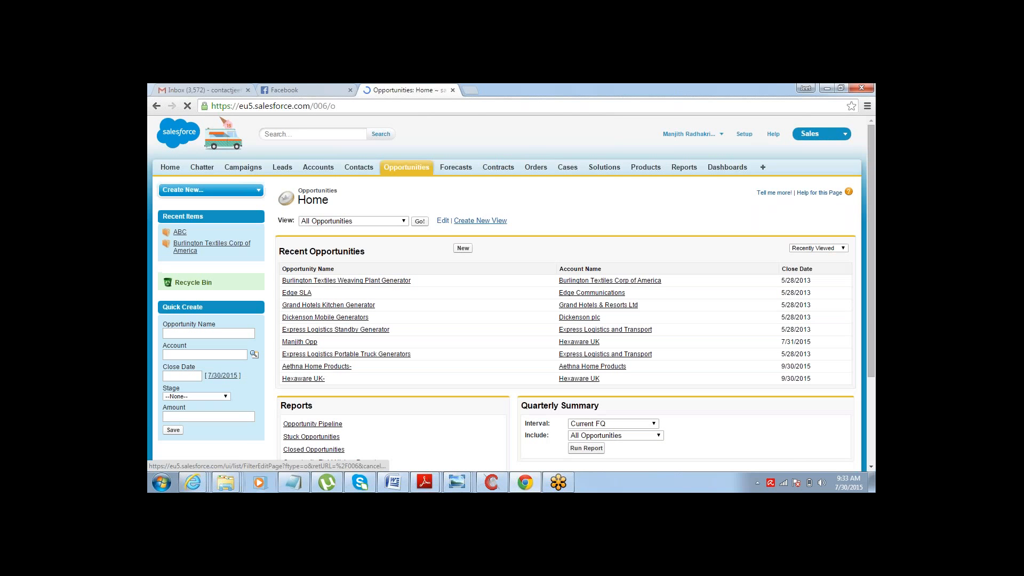
pyautogui.click(463, 248)
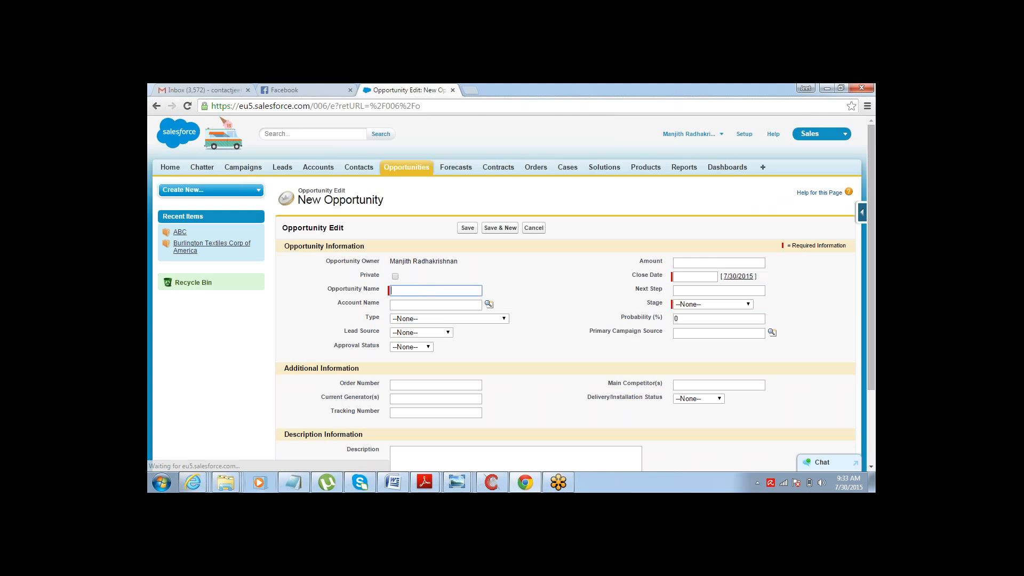
pyautogui.write('Opp 345')
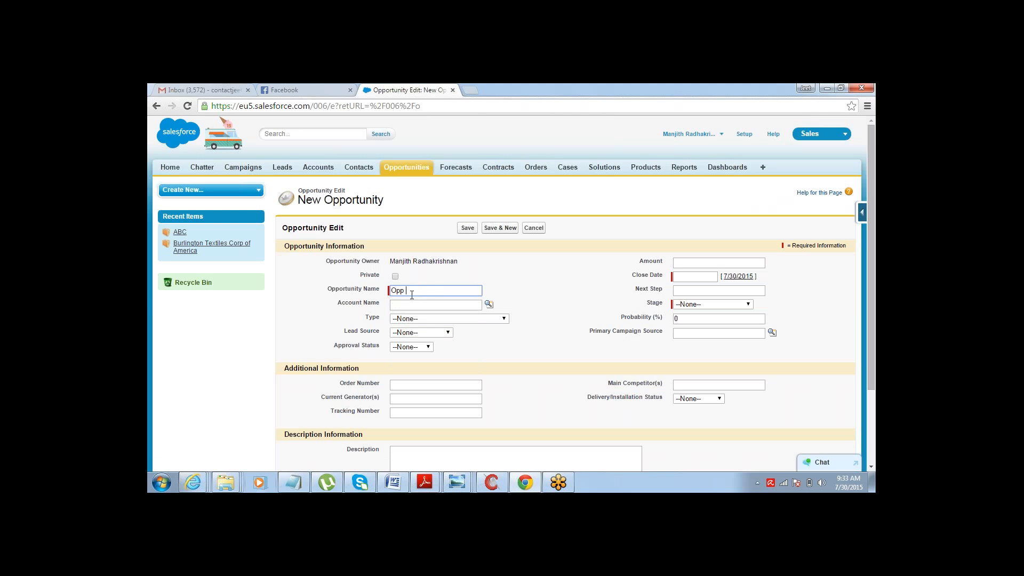
pyautogui.press('Tab')
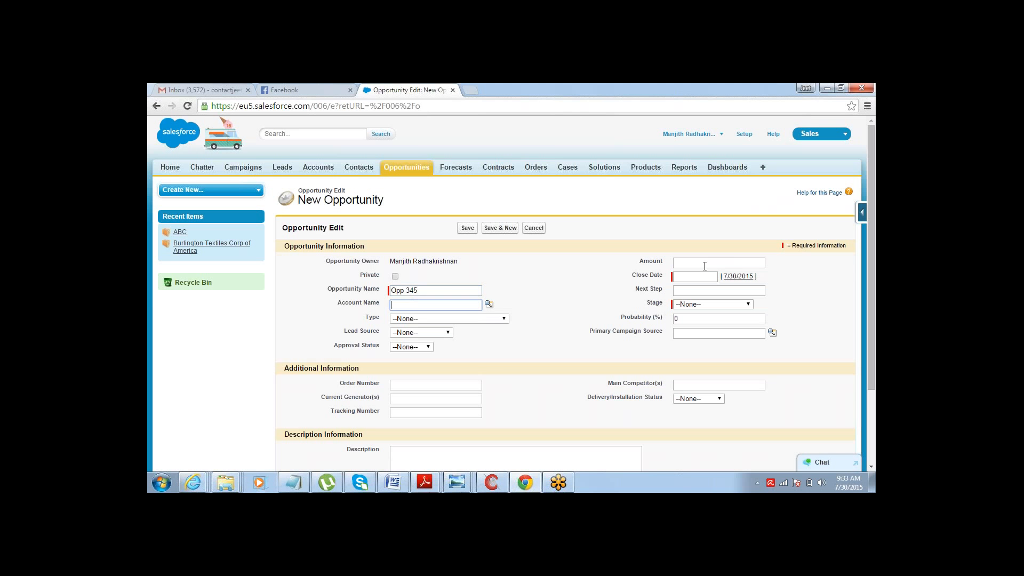
# - Set the opportunity's amount to 60000, close date 7/13/2015 and stage Needs Analysis, then save it
pyautogui.click(704, 264)
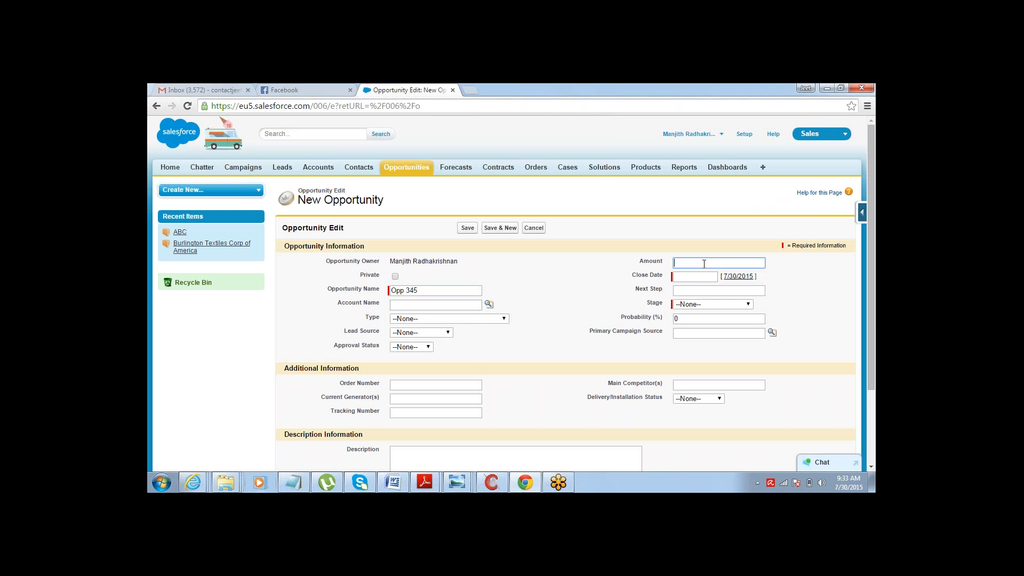
pyautogui.write('60000')
pyautogui.click(697, 277)
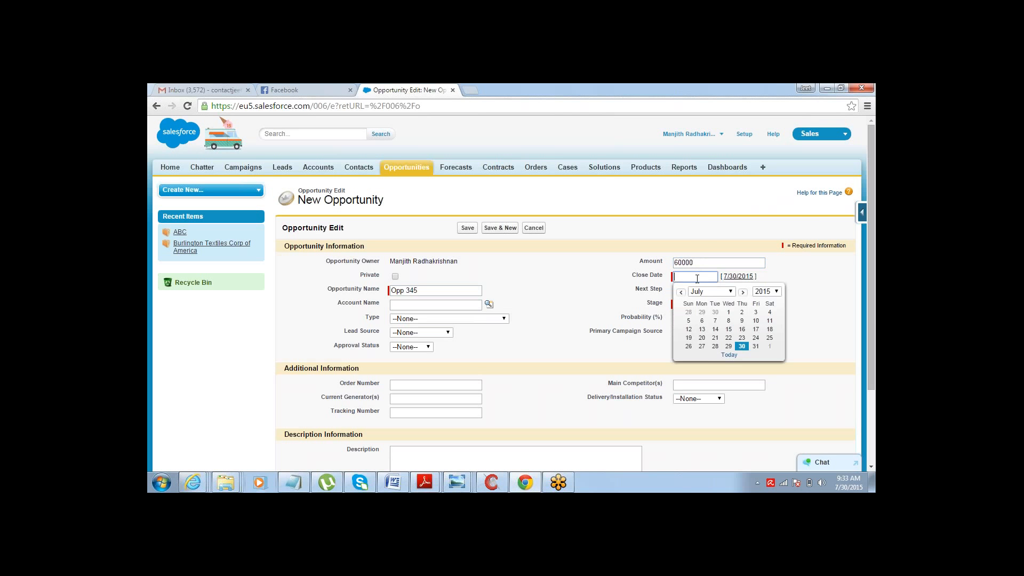
pyautogui.click(702, 329)
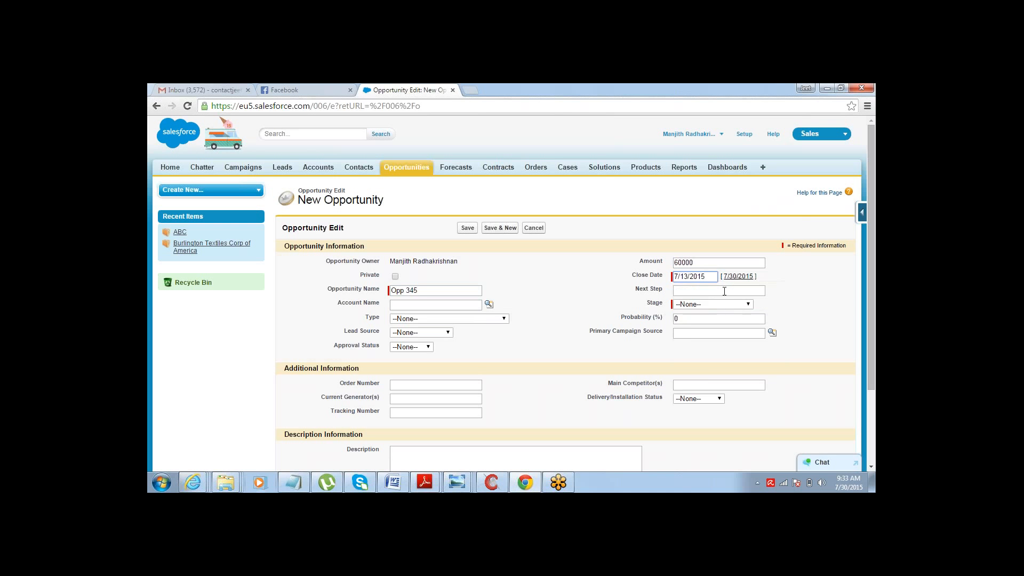
pyautogui.click(715, 304)
pyautogui.click(704, 331)
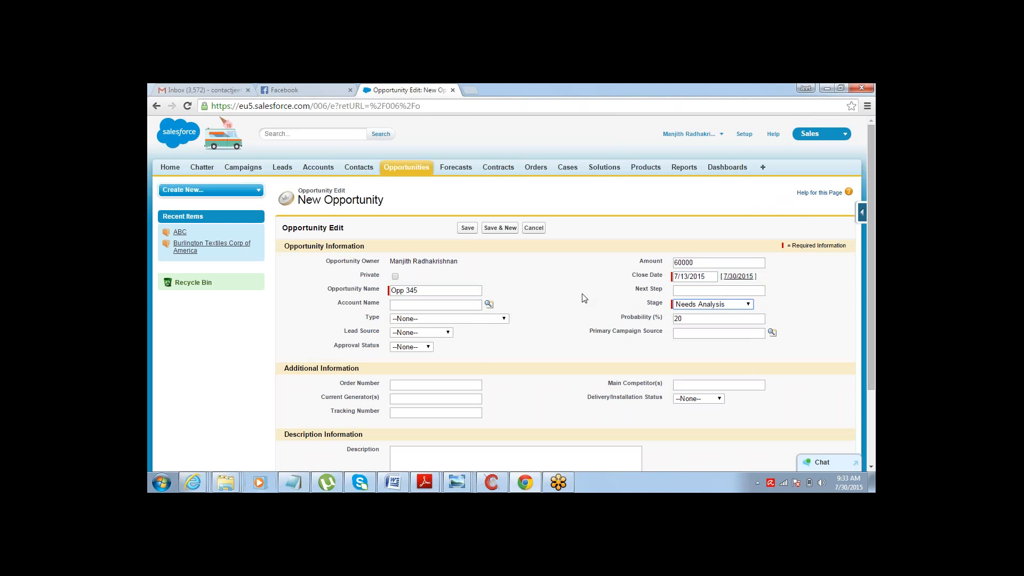
pyautogui.click(465, 231)
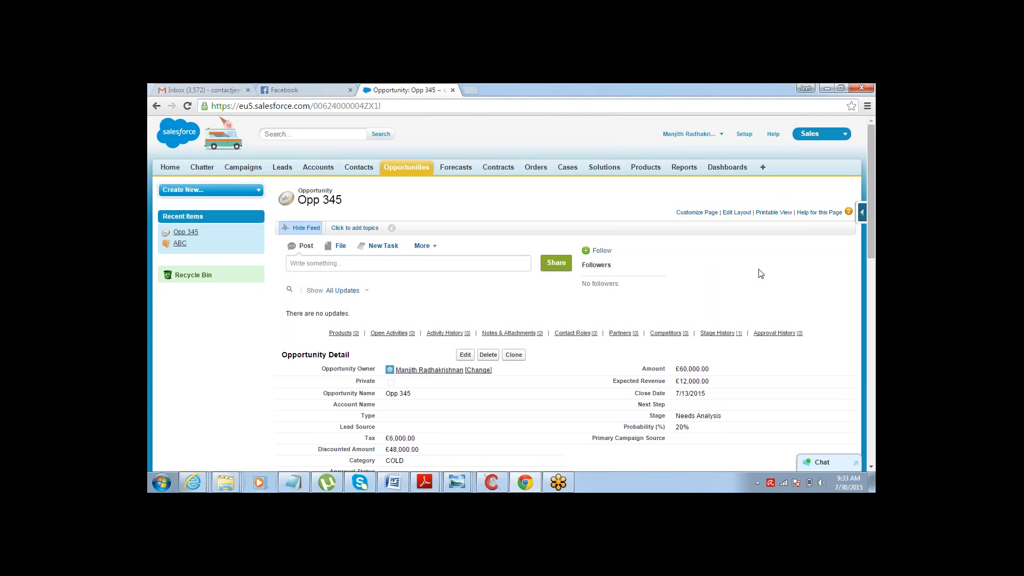
# - Review the saved opportunity's details and the numbered approval process steps in the notes
pyautogui.moveTo(872, 223); pyautogui.dragTo(875, 257)
pyautogui.scroll(-1, 875, 308)
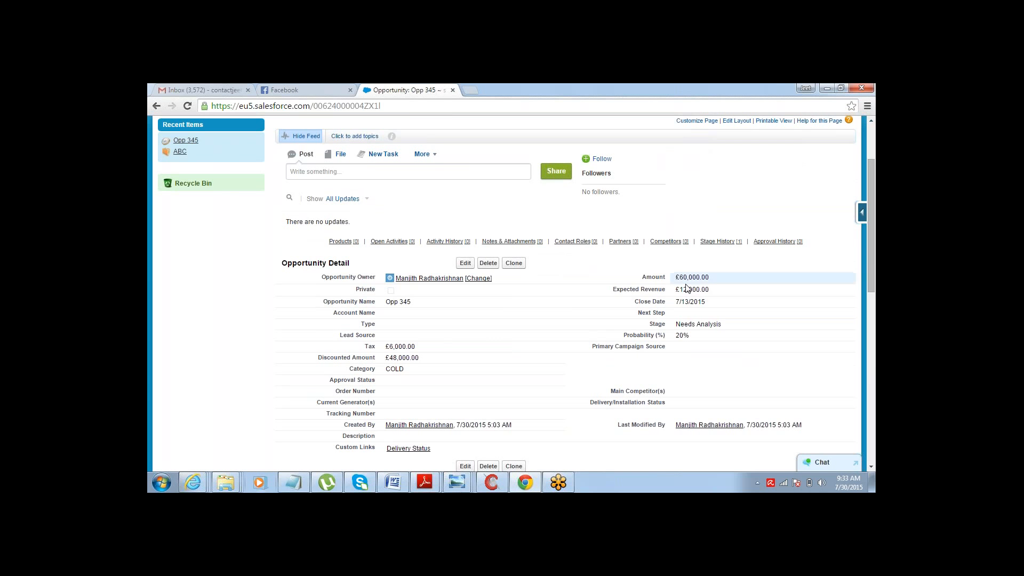
pyautogui.click(292, 483)
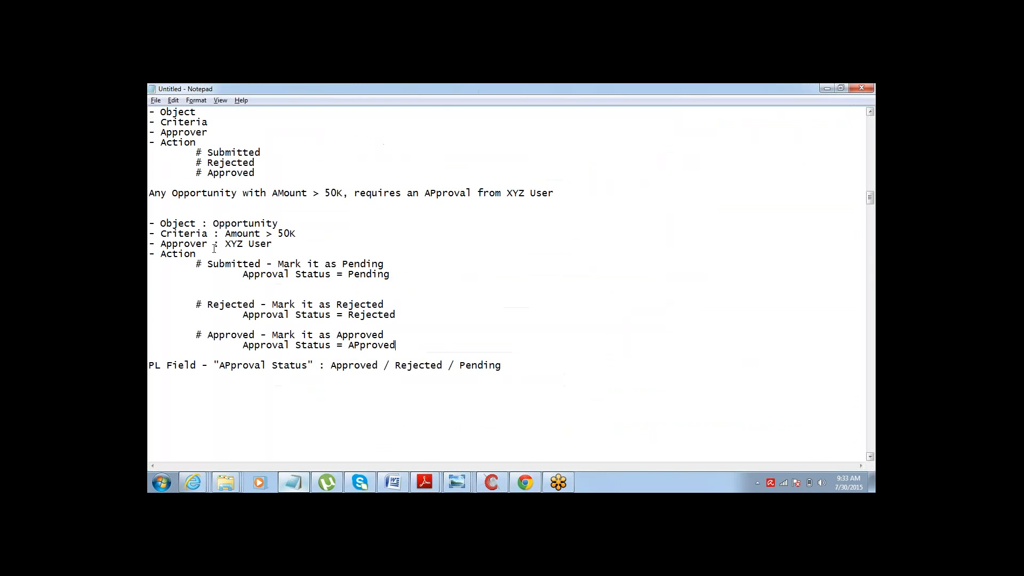
pyautogui.scroll(6, 158, 229)
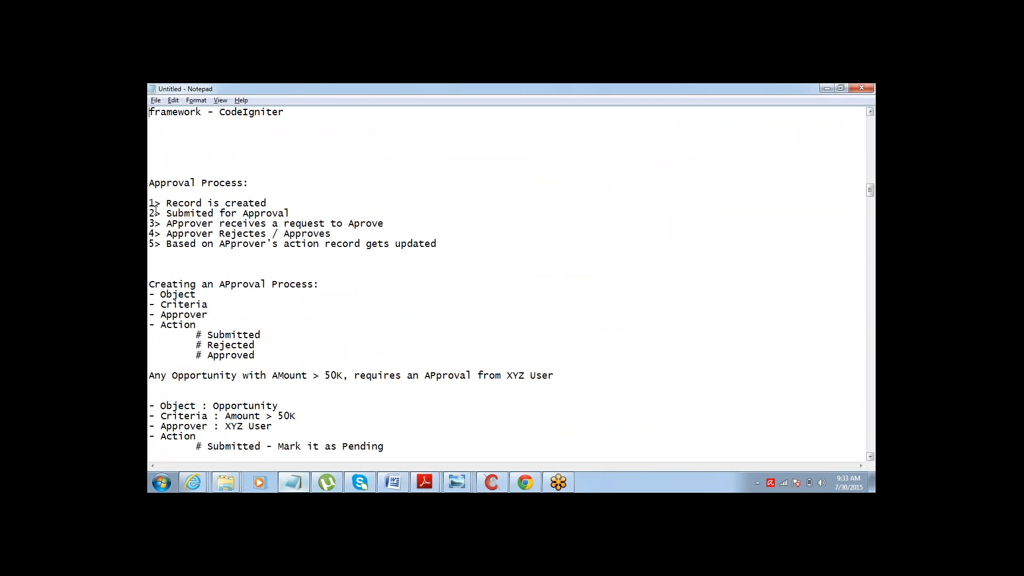
pyautogui.moveTo(152, 211); pyautogui.dragTo(235, 214)
pyautogui.moveTo(151, 213)
pyautogui.mouseDown()
pyautogui.moveTo(276, 213)
pyautogui.moveTo(266, 203)
pyautogui.moveTo(150, 202)
pyautogui.mouseUp()
pyautogui.moveTo(291, 213); pyautogui.dragTo(151, 213)
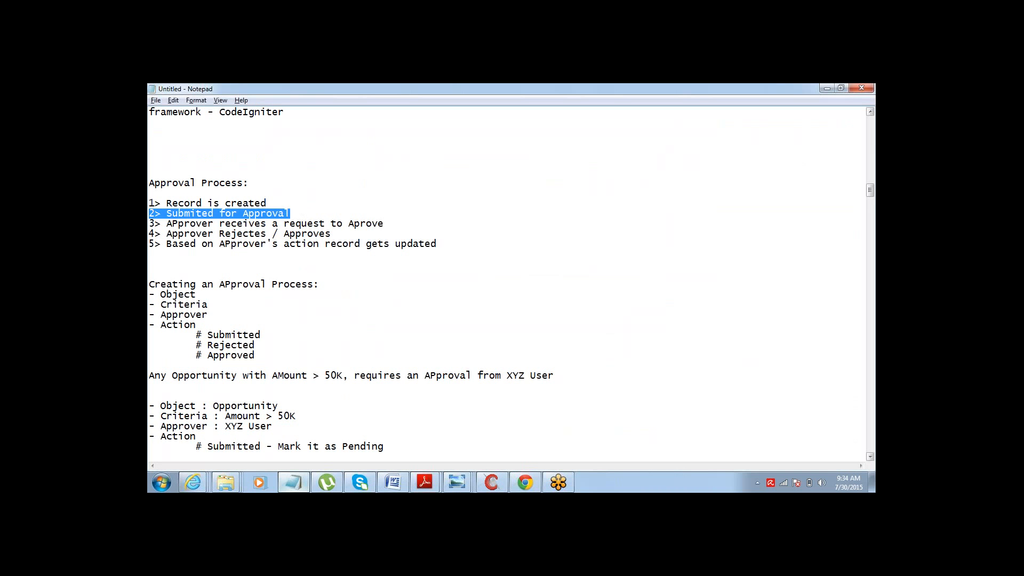
pyautogui.moveTo(392, 223); pyautogui.dragTo(150, 225)
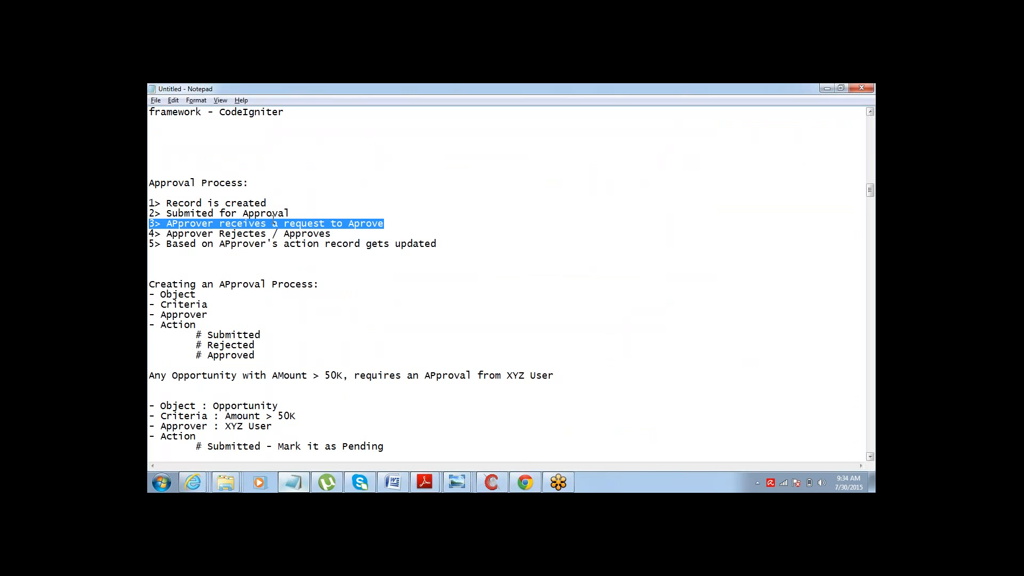
pyautogui.moveTo(340, 231); pyautogui.dragTo(443, 244)
# - Return to the browser, submit Opp 345 for approval and confirm the submission
pyautogui.hotkey('alt', 'Tab')
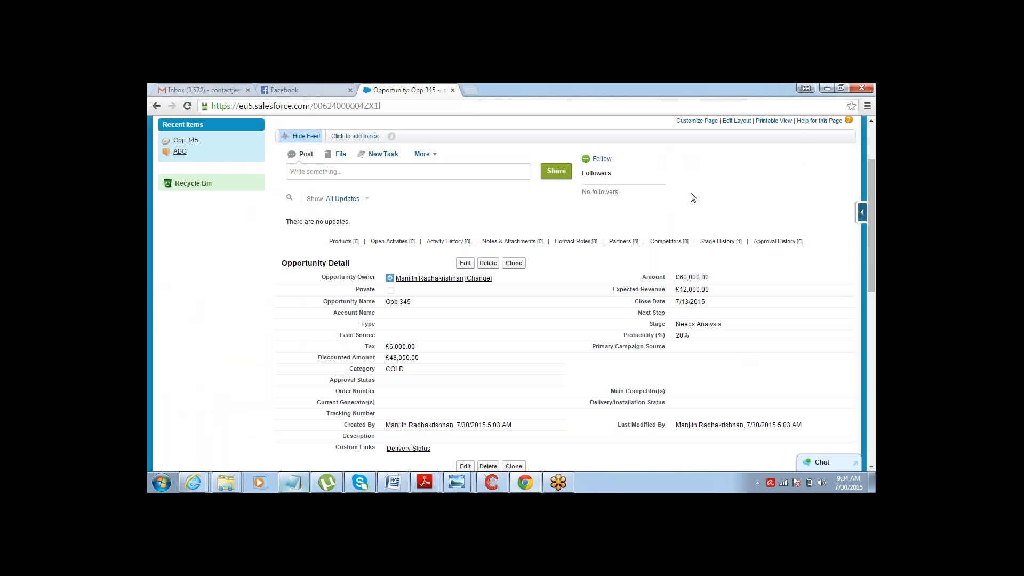
pyautogui.moveTo(872, 293); pyautogui.dragTo(873, 326)
pyautogui.moveTo(871, 271); pyautogui.dragTo(869, 426)
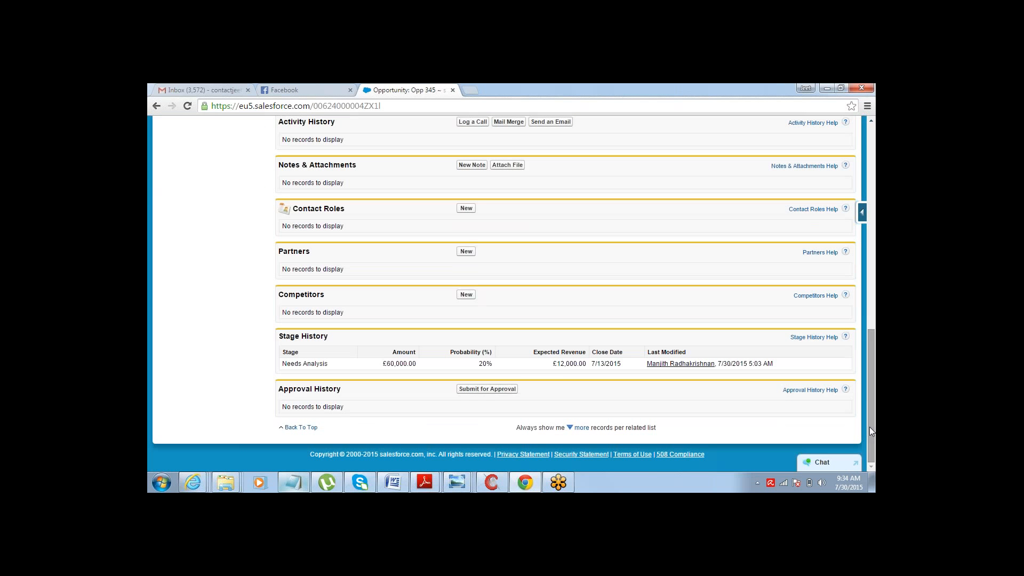
pyautogui.click(476, 391)
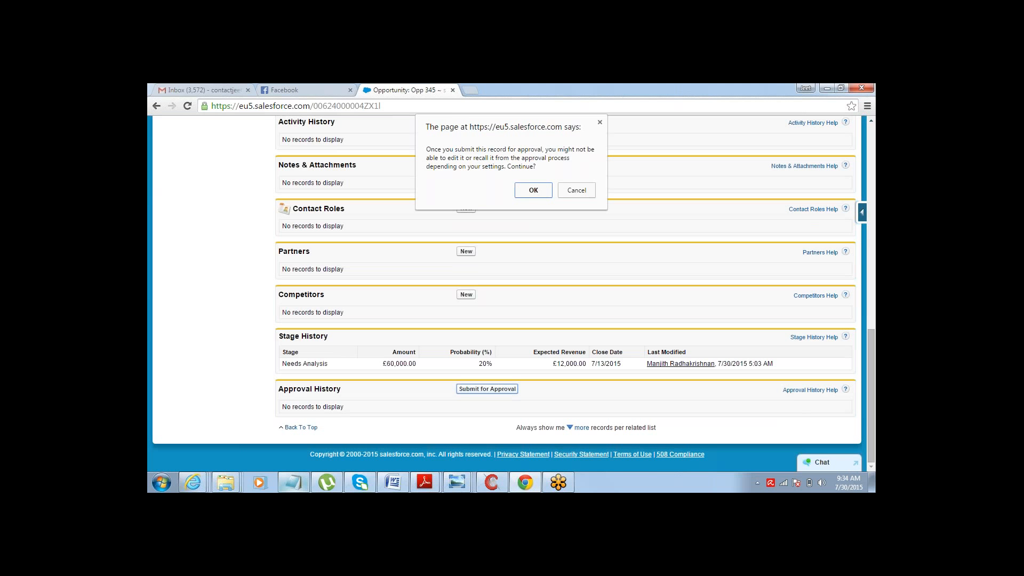
pyautogui.click(535, 191)
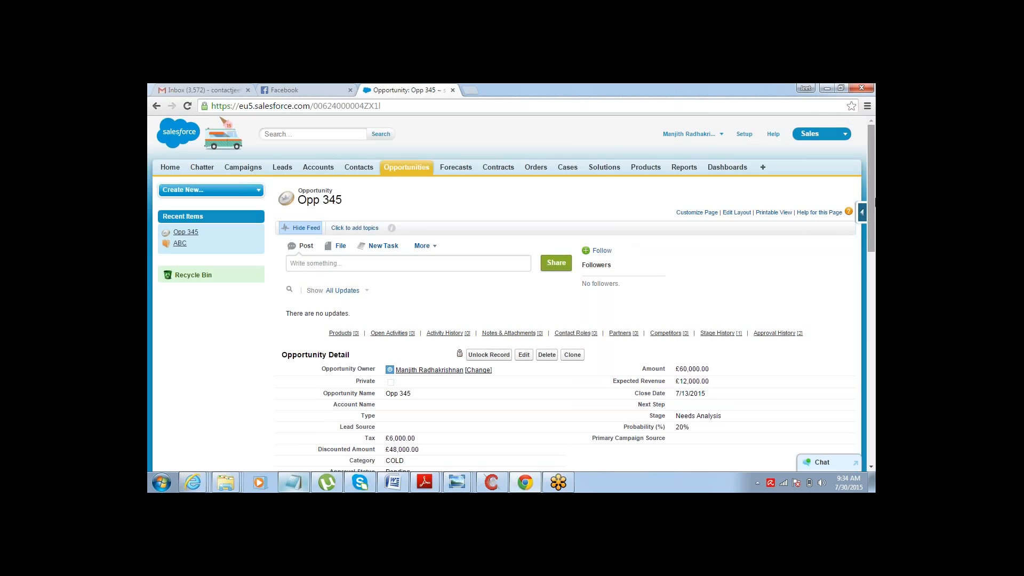
# - Scroll to the opportunity details and check the Approval Status field of Opp 345
pyautogui.moveTo(874, 200); pyautogui.dragTo(874, 251)
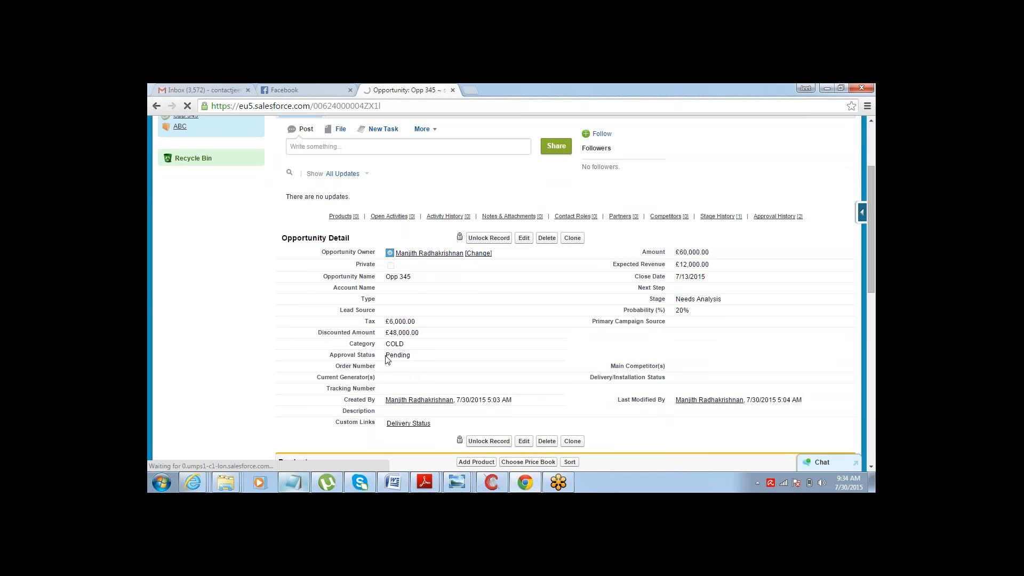
pyautogui.moveTo(386, 356); pyautogui.dragTo(415, 355)
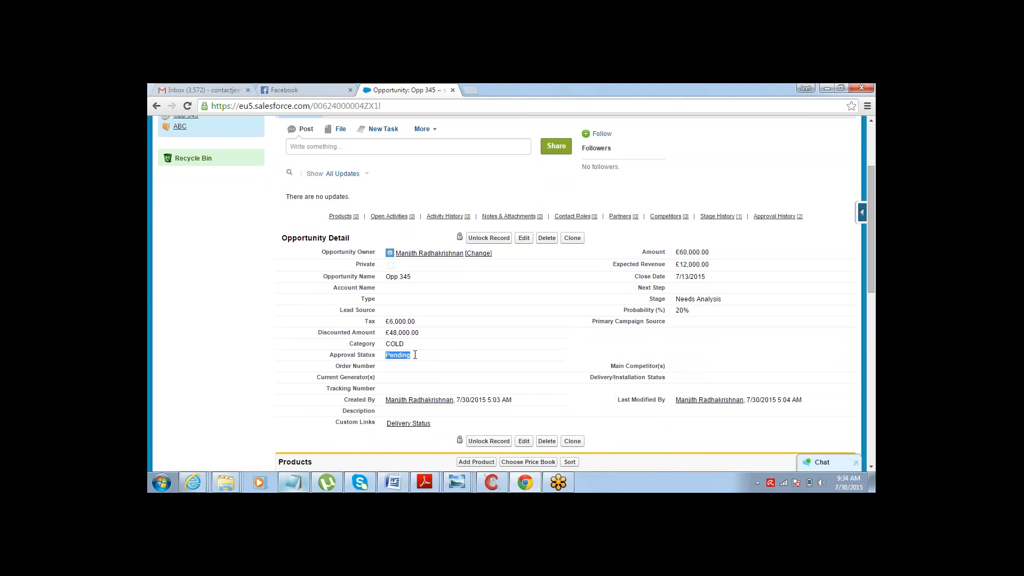
pyautogui.click(415, 354)
pyautogui.moveTo(412, 355); pyautogui.dragTo(385, 355)
pyautogui.click(243, 352)
pyautogui.moveTo(871, 222); pyautogui.dragTo(872, 161)
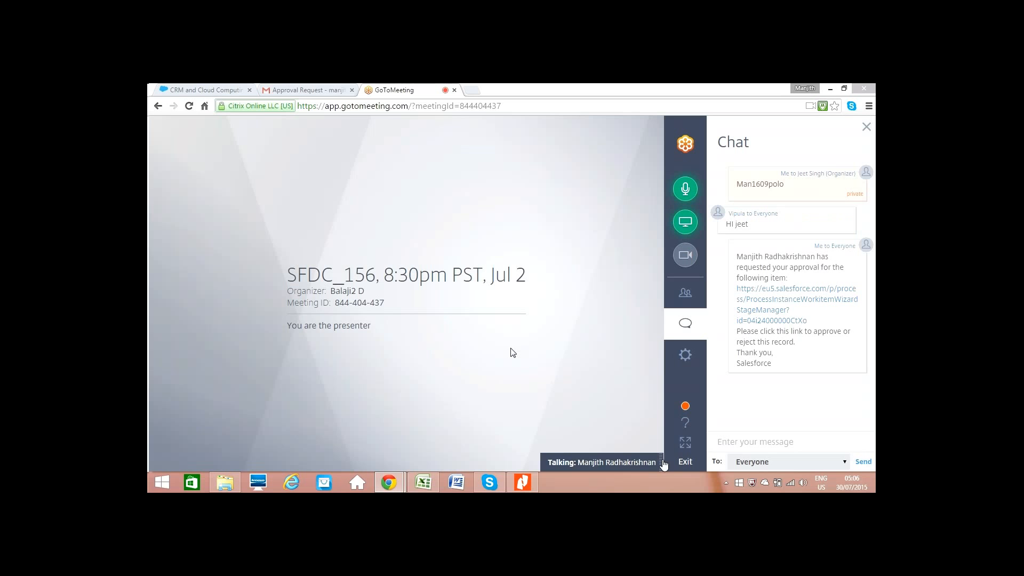
# - Switch to the approval request e-mail and open its approval link
pyautogui.click(662, 462)
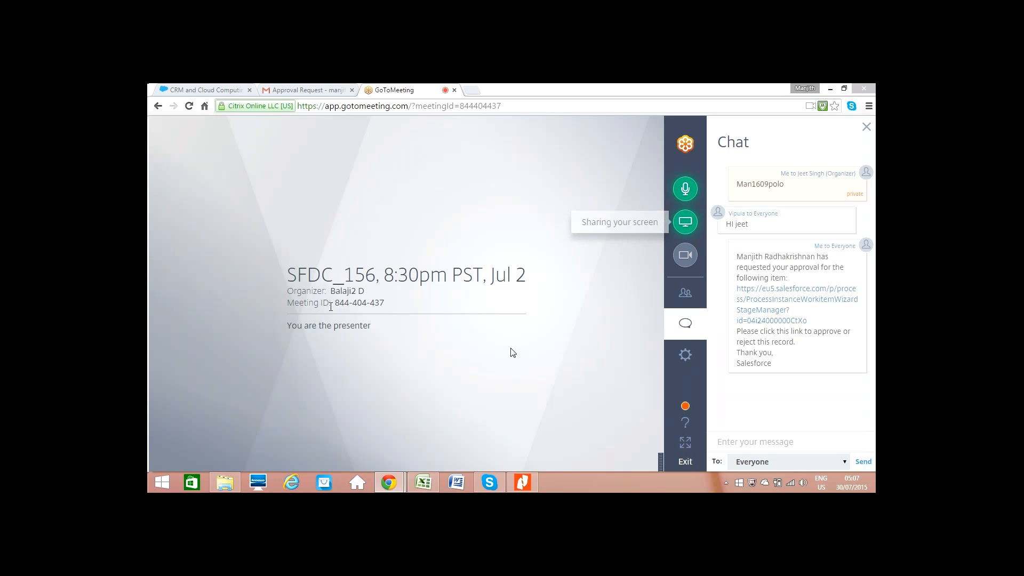
pyautogui.click(308, 90)
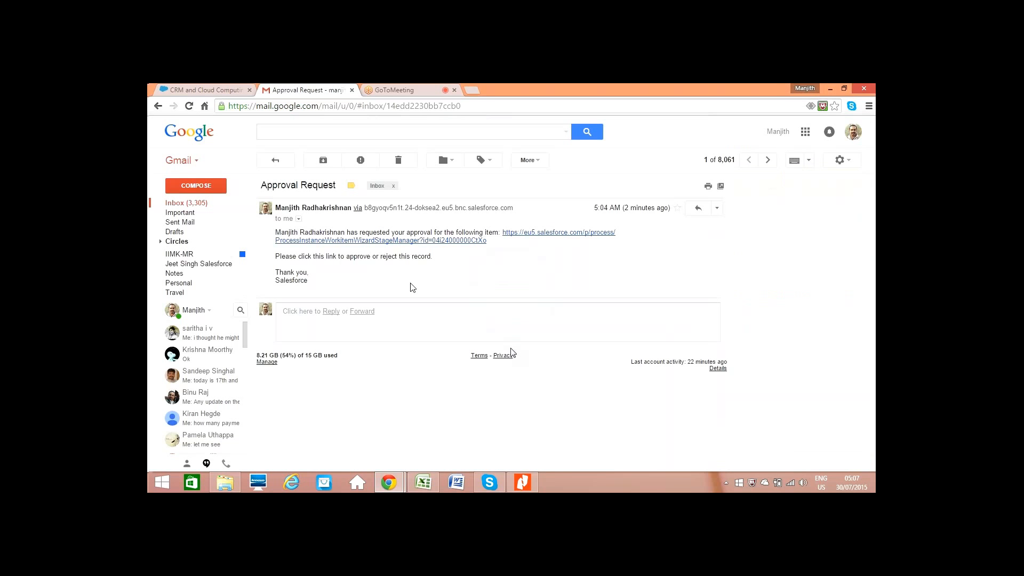
pyautogui.click(411, 91)
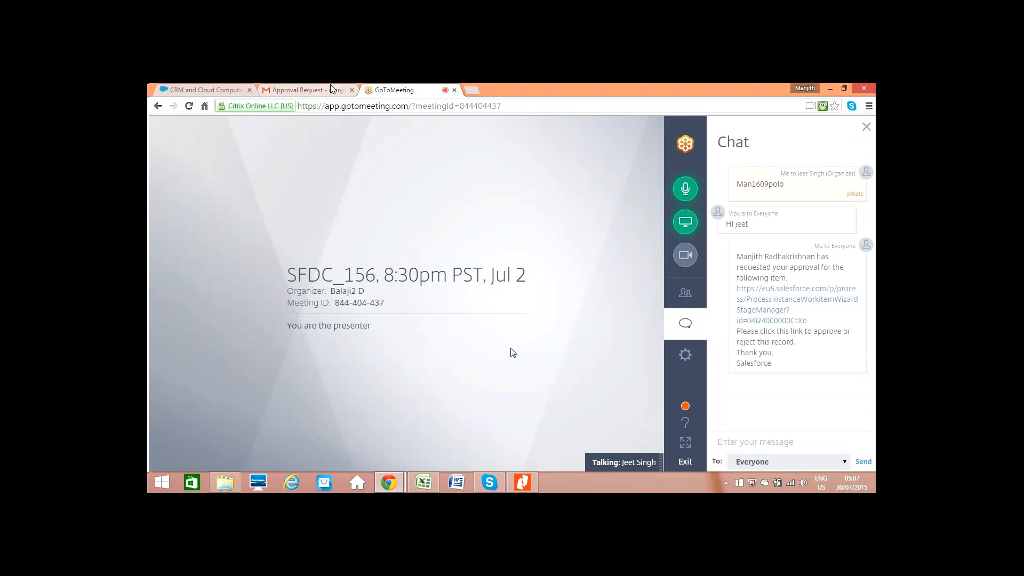
pyautogui.click(327, 90)
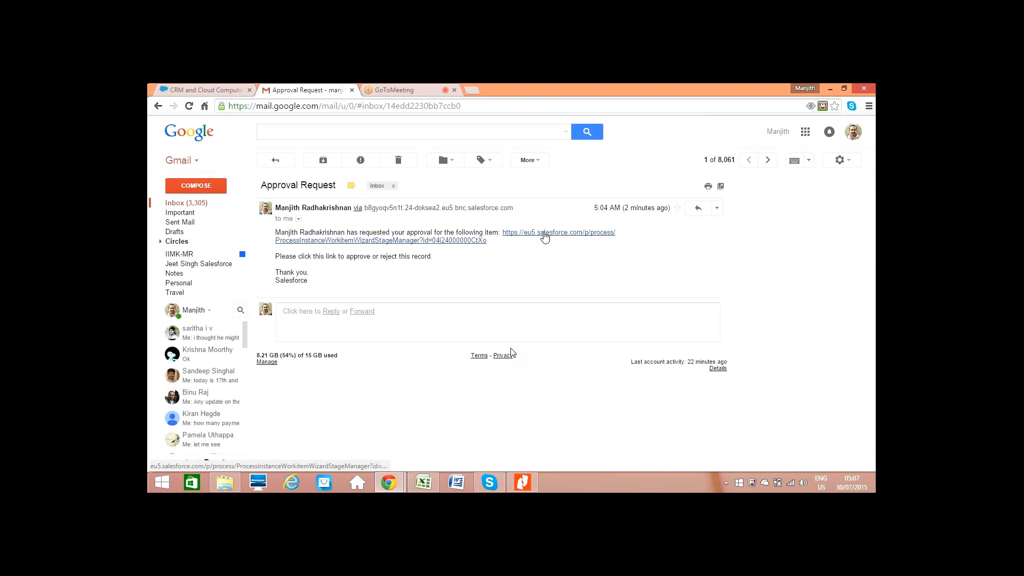
pyautogui.click(544, 237)
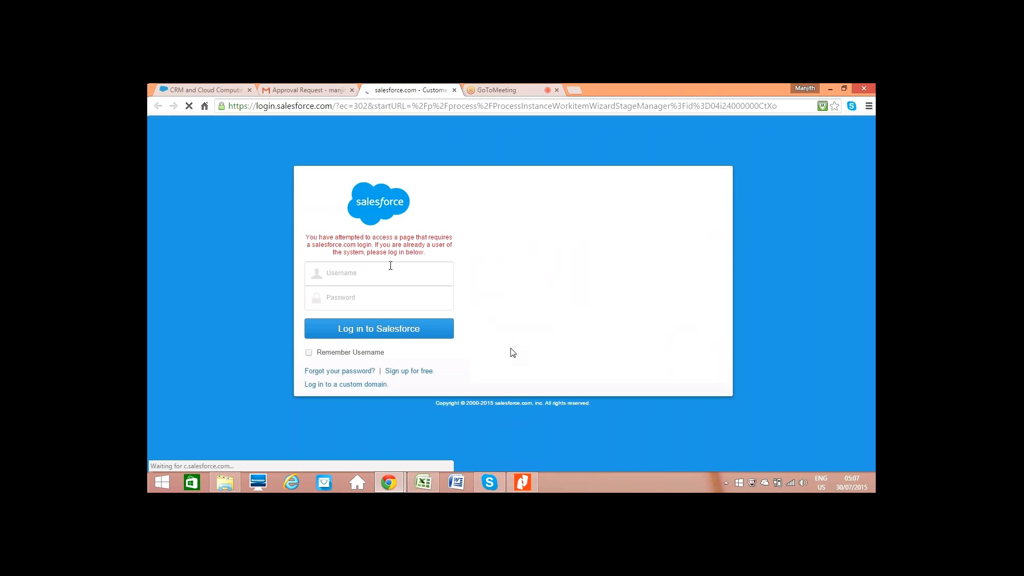
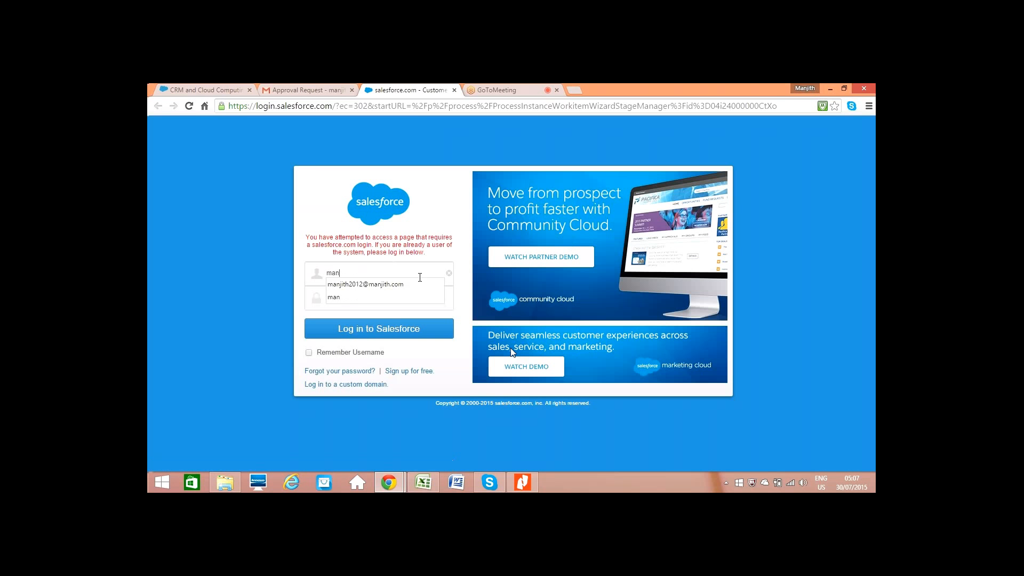
# - Log in to Salesforce with the approver's username and account password
pyautogui.click(391, 284)
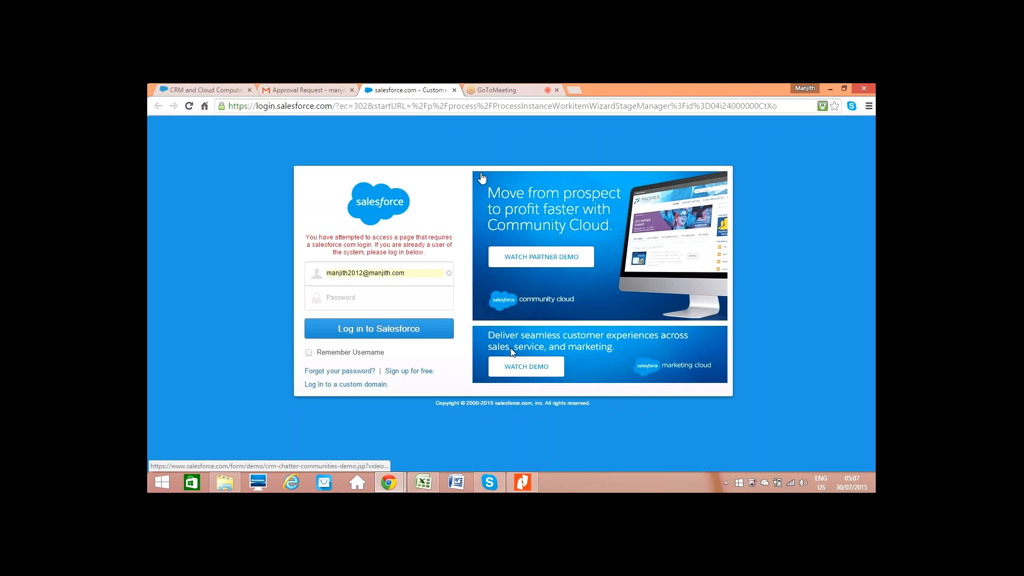
pyautogui.press('Tab')
pyautogui.write('••••••')
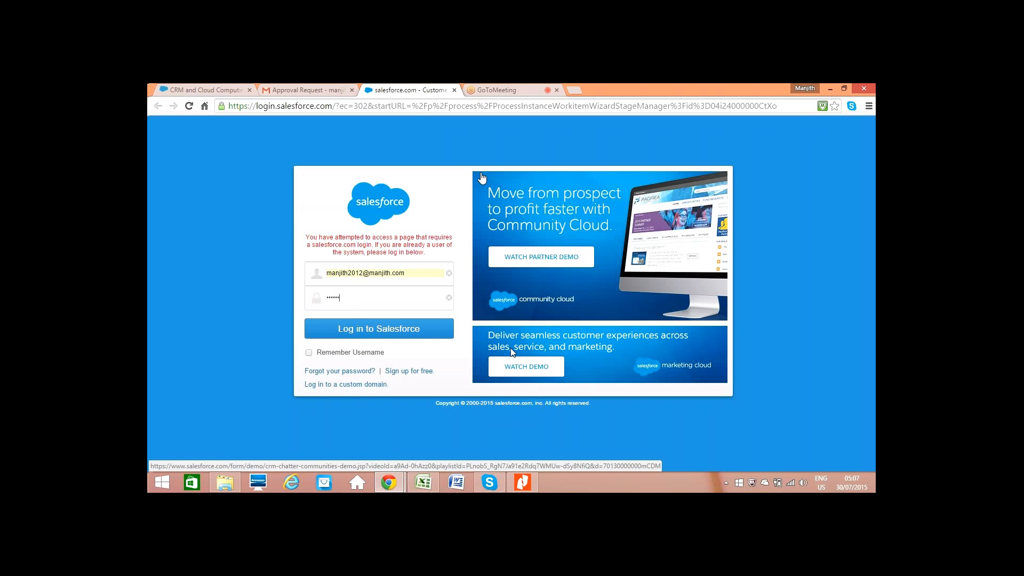
pyautogui.write('•••••')
pyautogui.press('Return')
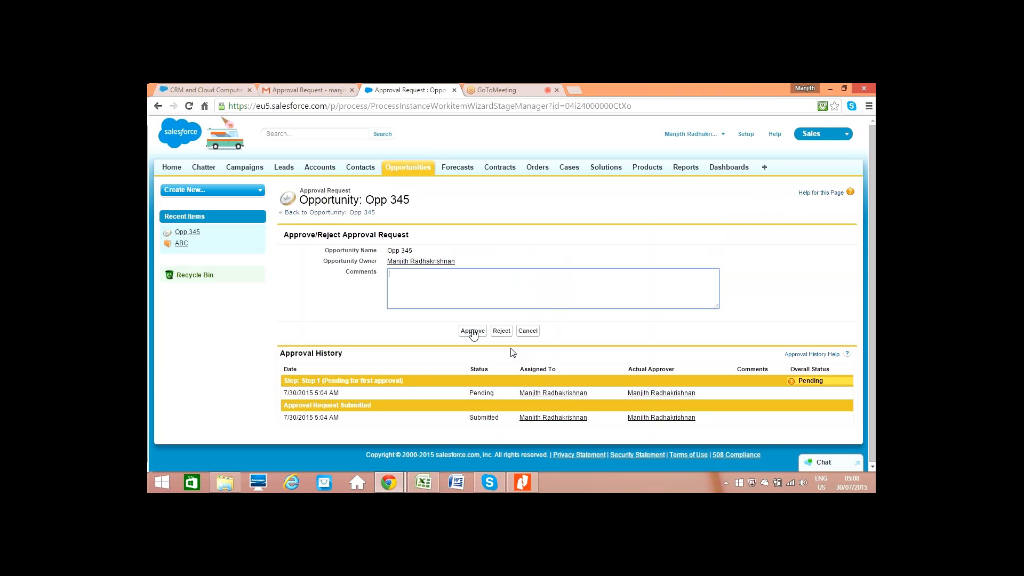
# - Approve the Opp 345 approval request without adding comments
pyautogui.click(473, 331)
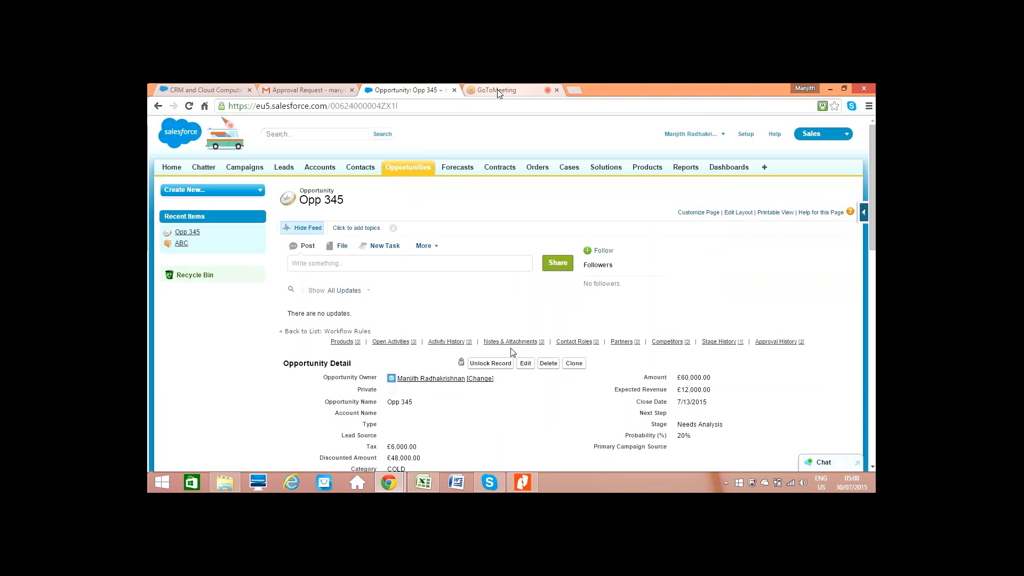
pyautogui.click(496, 92)
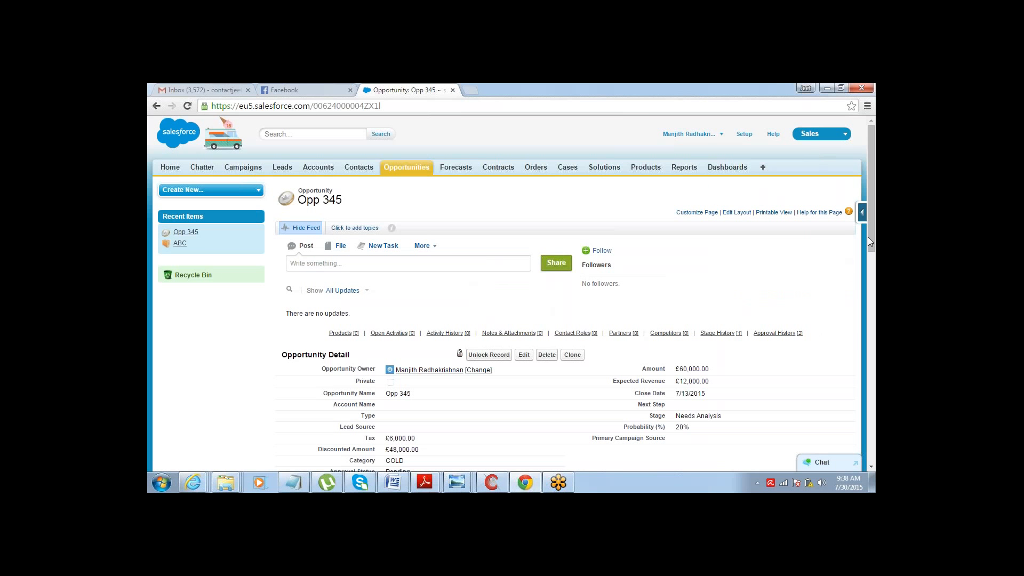
# - Reload Opp 345 and review its Approval Status field and Approval History entries
pyautogui.moveTo(869, 237); pyautogui.dragTo(869, 278)
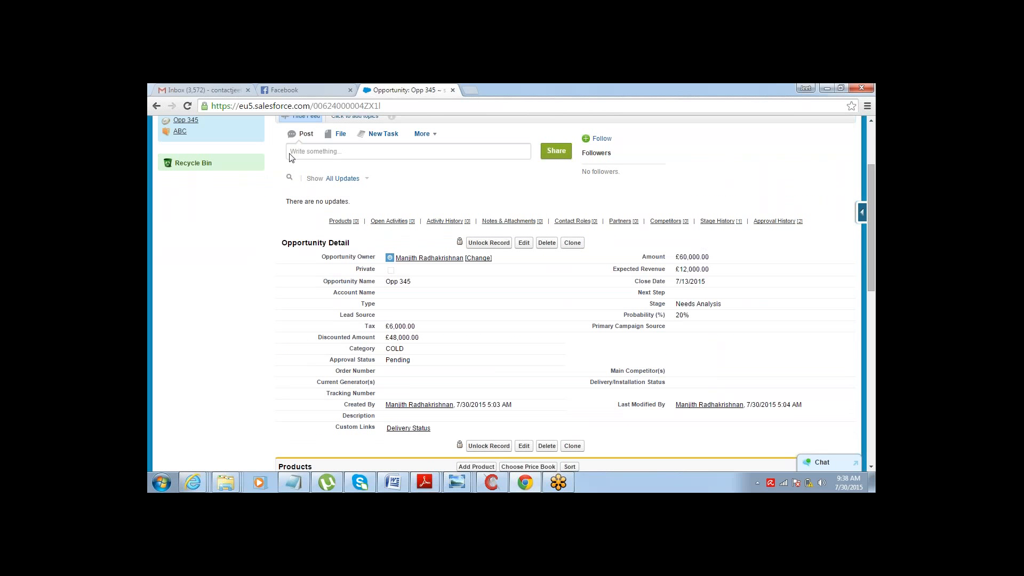
pyautogui.tripleClick(395, 362)
pyautogui.click(394, 361)
pyautogui.click(187, 106)
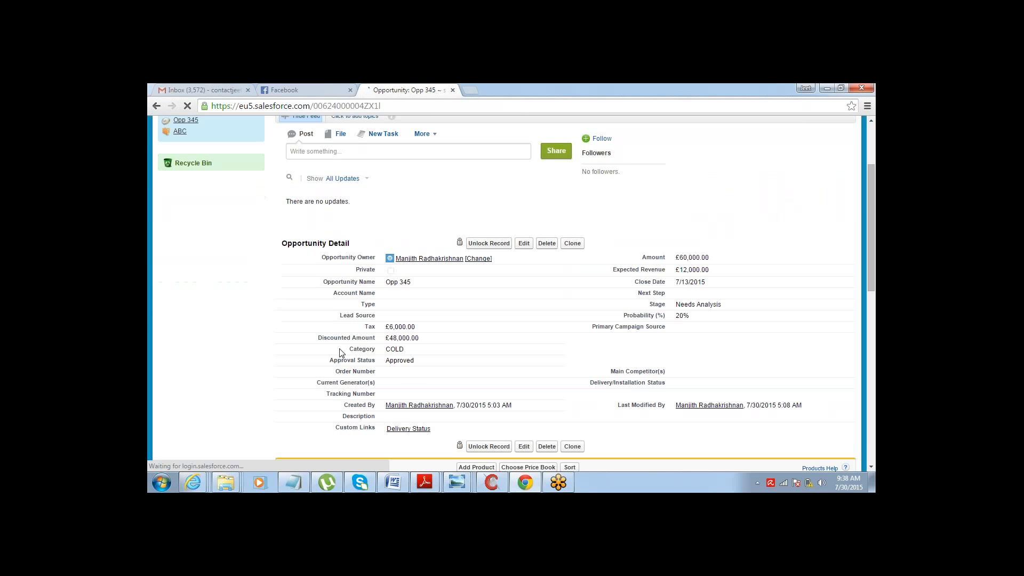
pyautogui.doubleClick(400, 361)
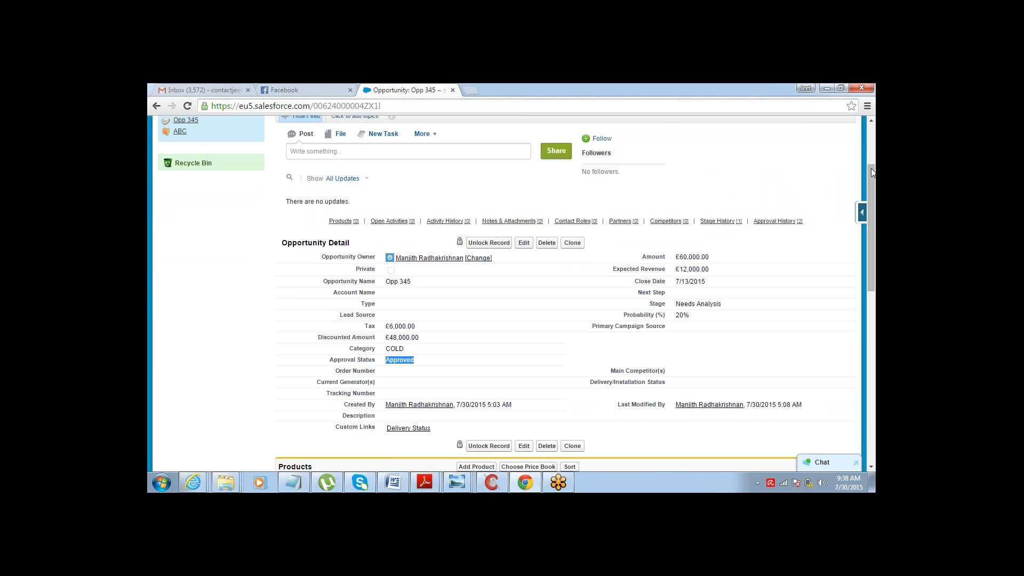
pyautogui.moveTo(871, 168); pyautogui.dragTo(875, 344)
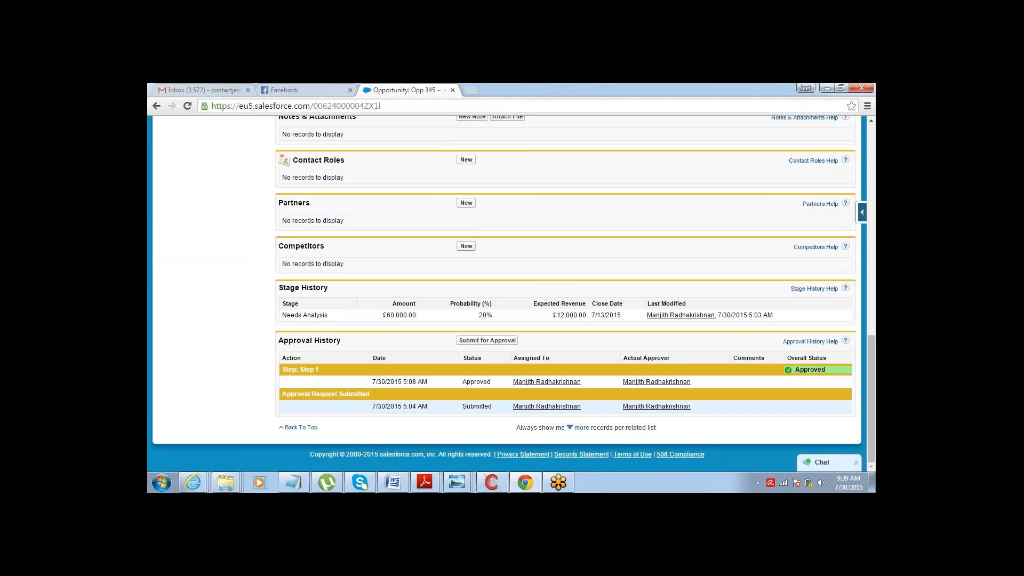
pyautogui.moveTo(404, 406); pyautogui.dragTo(423, 382)
pyautogui.click(416, 382)
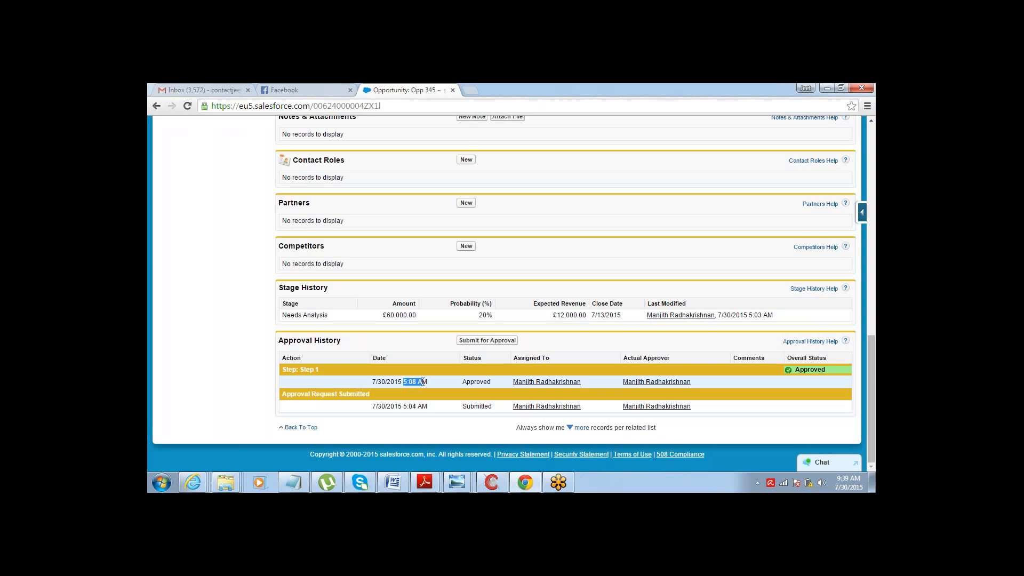
pyautogui.doubleClick(477, 381)
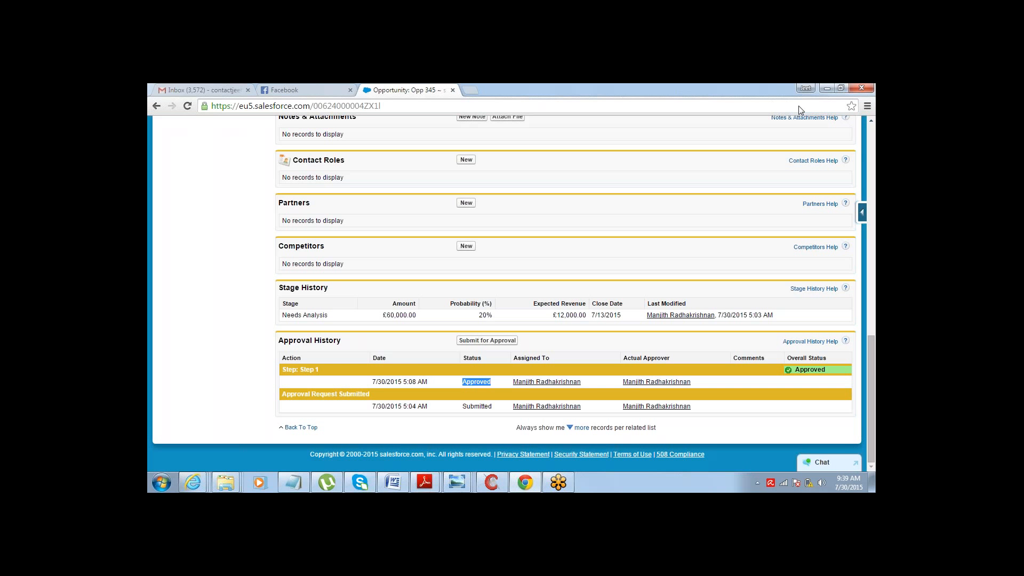
pyautogui.click(854, 95)
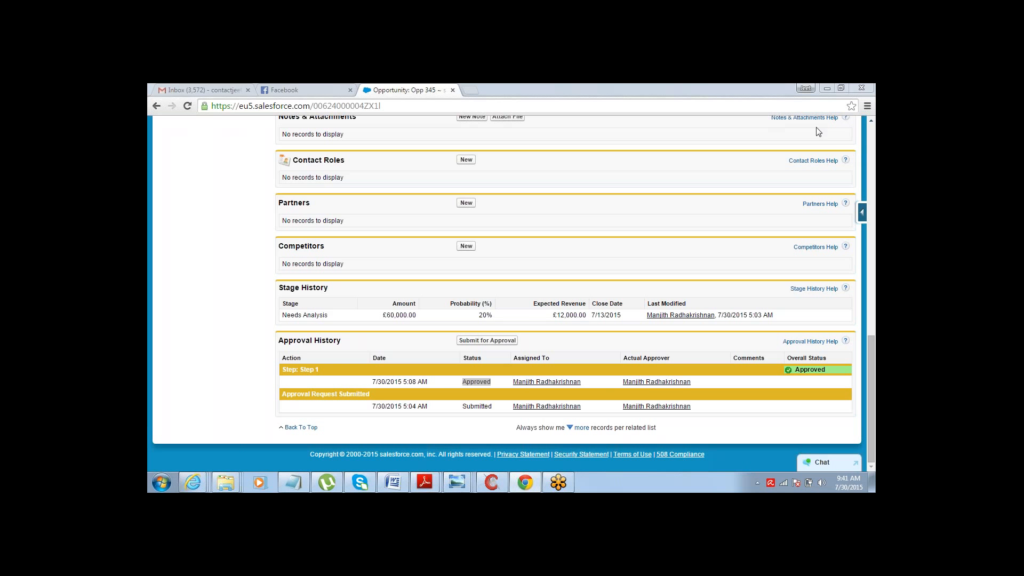
# - Switch to the notes and add blank lines after the existing approval process notes
pyautogui.click(299, 479)
pyautogui.click(406, 445)
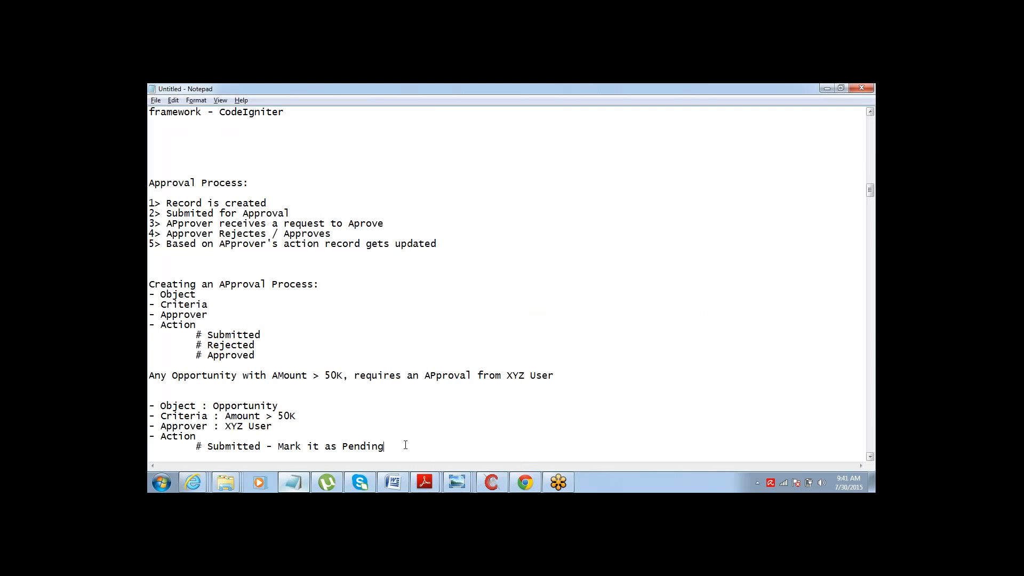
pyautogui.press('Return')
pyautogui.press('Return')
pyautogui.press('Return')
pyautogui.press('Return')
pyautogui.press('Return')
pyautogui.press('Return')
pyautogui.press('Return')
pyautogui.press('Return')
pyautogui.press('Return')
pyautogui.press('Return')
pyautogui.press('Return')
pyautogui.press('Return')
pyautogui.press('Return')
pyautogui.press('Return')
pyautogui.press('Return')
pyautogui.press('Return')
pyautogui.press('Return')
pyautogui.press('Return')
pyautogui.press('Return')
pyautogui.press('Return')
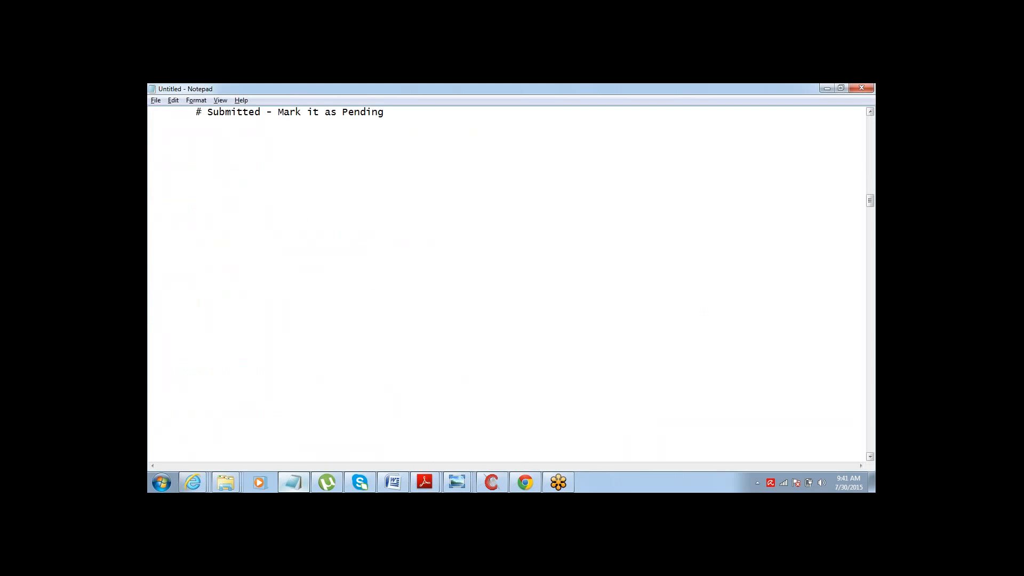
pyautogui.press('Return')
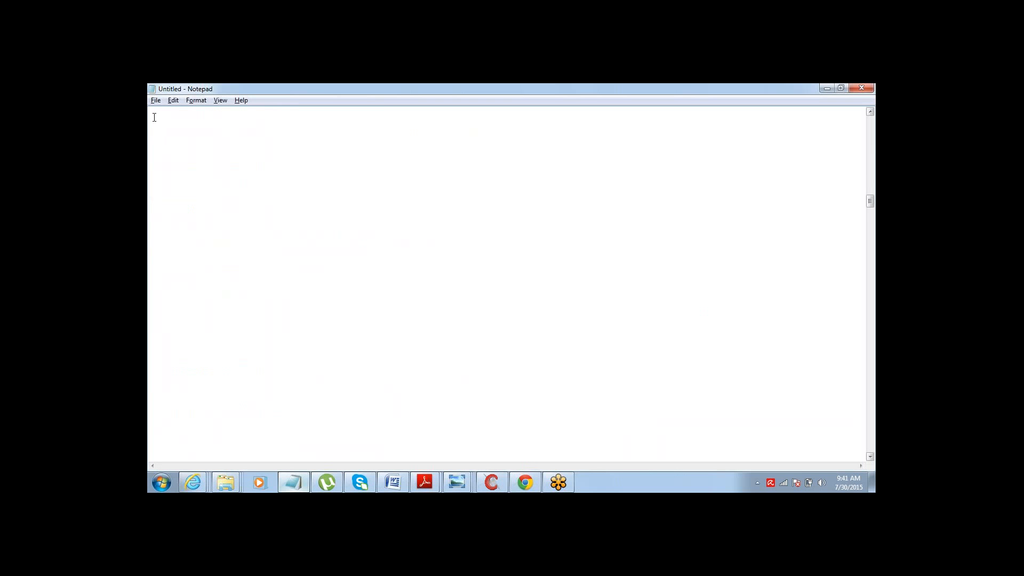
# - Add the lines Object and Criteria - Amount > 50000 to the notes
pyautogui.write('Object')
pyautogui.write('Criteria')
pyautogui.write('- Amou')
pyautogui.write('nt')
pyautogui.write(' >')
pyautogui.write(' 50000')
pyautogui.hotkey('ctrl', 'shift', 'Left')
pyautogui.hotkey('ctrl', 'shift', 'Left')
pyautogui.hotkey('ctrl', 'shift', 'Left')
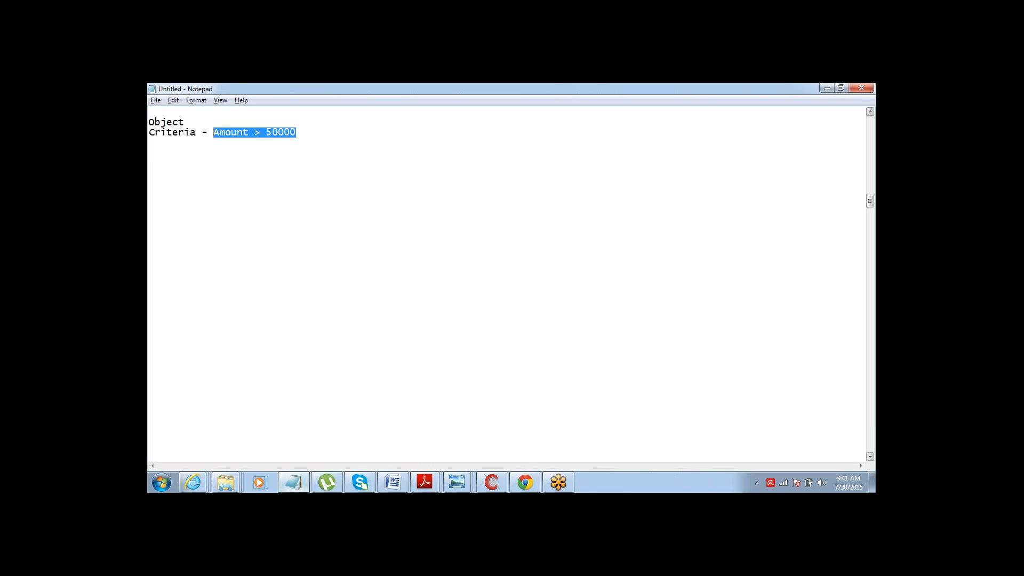
pyautogui.press('End')
pyautogui.hotkey('ctrl', 'shift', 'Left')
pyautogui.hotkey('ctrl', 'shift', 'Left')
pyautogui.hotkey('ctrl', 'shift', 'Left')
pyautogui.press('End')
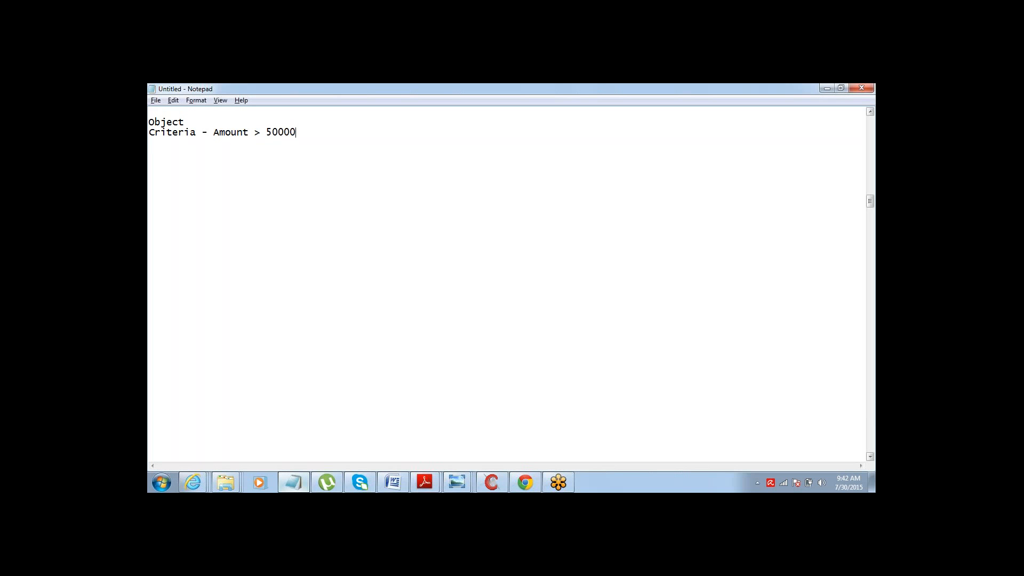
# - Add an Approver list: Let Submitter CHoose APprover, Assign using Hierarchy, Assign to a specific user
pyautogui.write('Approver')
pyautogui.write(' -')
pyautogui.write('Let Subm')
pyautogui.write('itte')
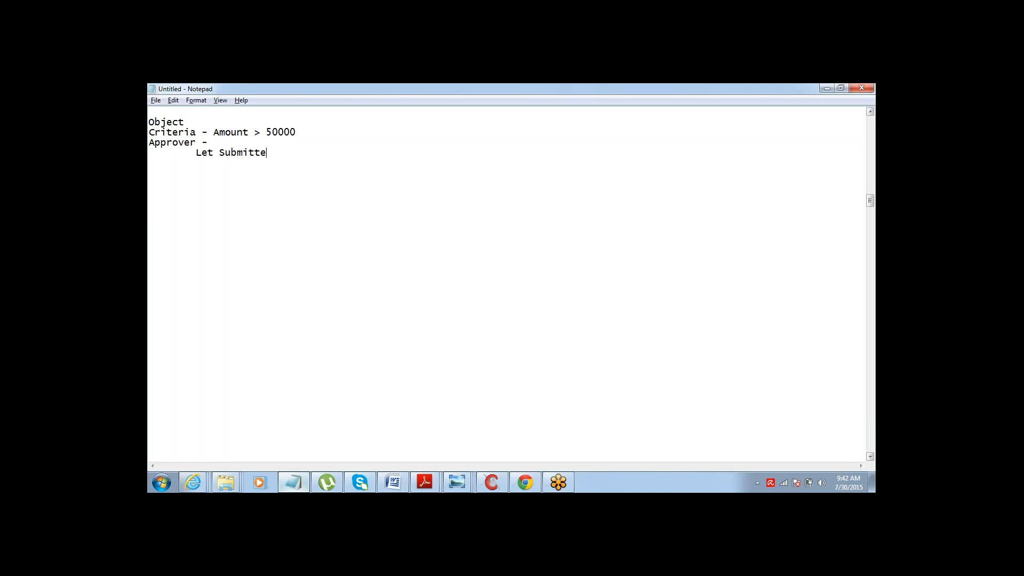
pyautogui.write('r CHoose APprover')
pyautogui.press('Return')
pyautogui.write('Assign')
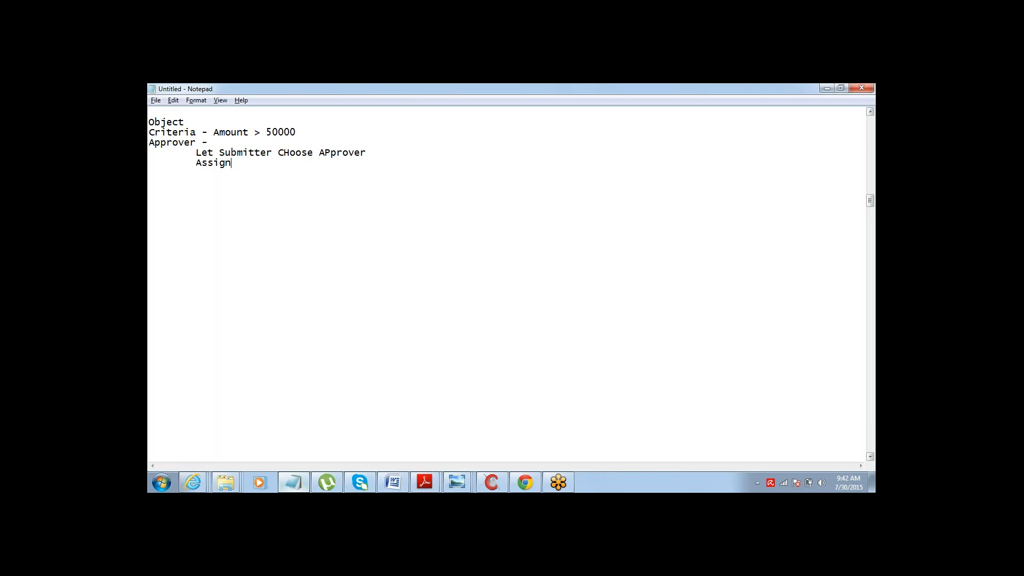
pyautogui.write(' using Hoerar')
pyautogui.press('BackSpace')
pyautogui.press('BackSpace')
pyautogui.press('BackSpace')
pyautogui.press('BackSpace')
pyautogui.press('BackSpace')
pyautogui.write('ierarchy')
pyautogui.press('Return')
pyautogui.press('Tab')
pyautogui.write('Assign to a')
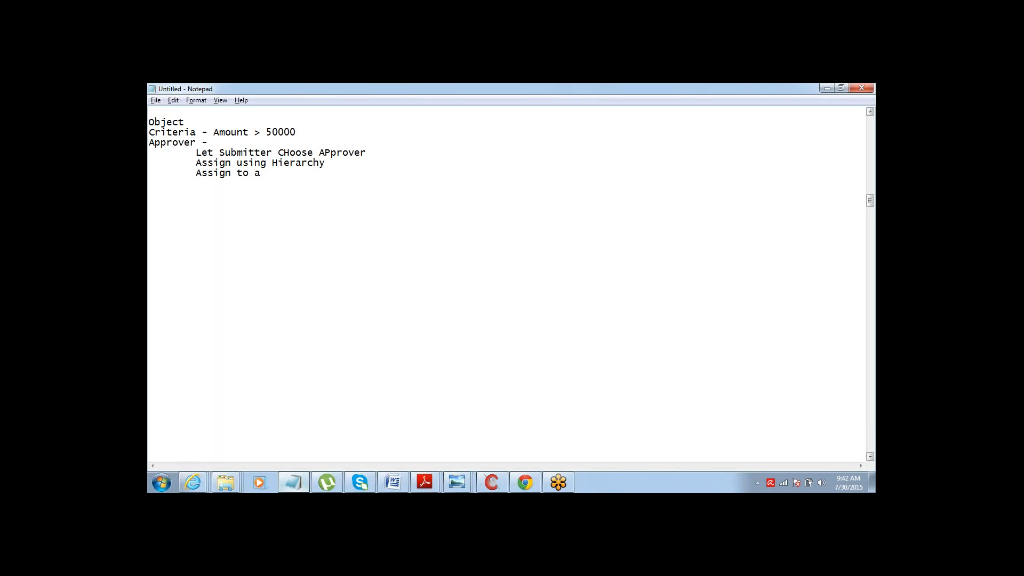
pyautogui.write(' specific ')
pyautogui.write('user')
# - Add an Action: list with Submission, Approval, Rejection and Recall
pyautogui.write('Action')
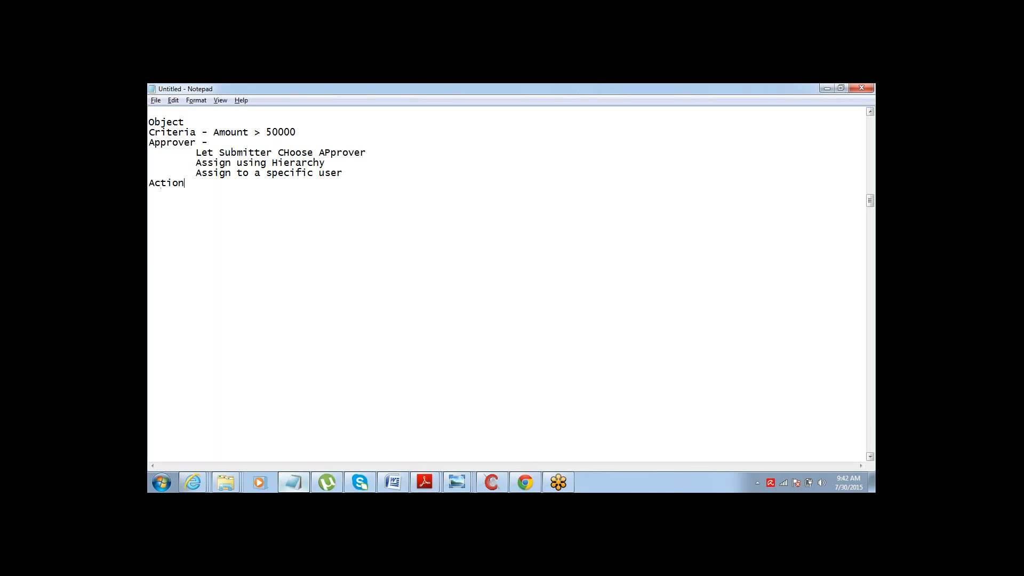
pyautogui.write(': \t')
pyautogui.write('Submis')
pyautogui.write('sion')
pyautogui.press('Return')
pyautogui.press('Tab')
pyautogui.write('Approval')
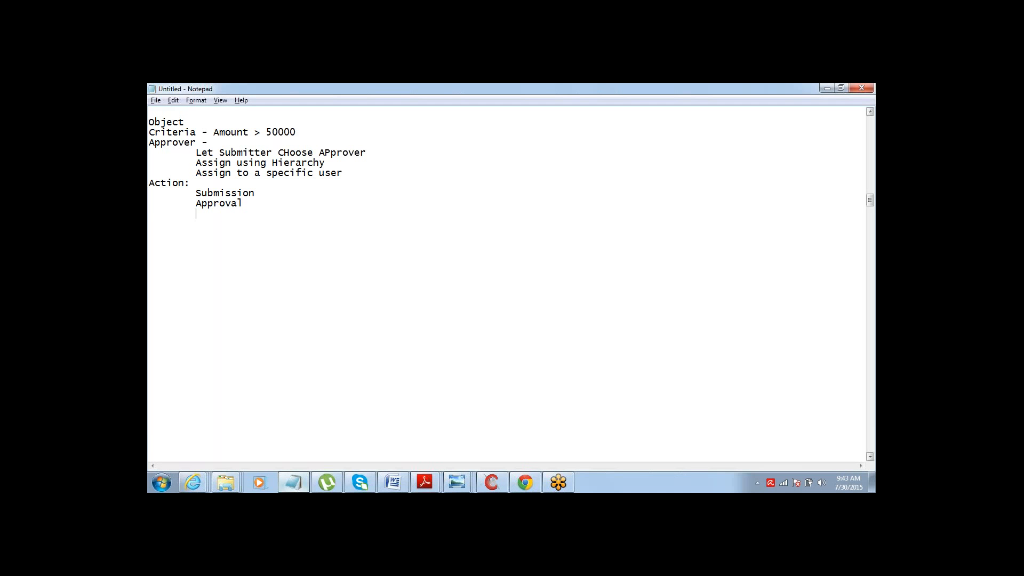
pyautogui.press('Return')
pyautogui.press('Tab')
pyautogui.write('Rejectop')
pyautogui.press('BackSpace')
pyautogui.press('BackSpace')
pyautogui.write('ion')
pyautogui.press('Return')
pyautogui.press('Tab')
pyautogui.write('Recall')
# - Highlight the four Action entries in the notes
pyautogui.hotkey('ctrl', 'shift', 'Left')
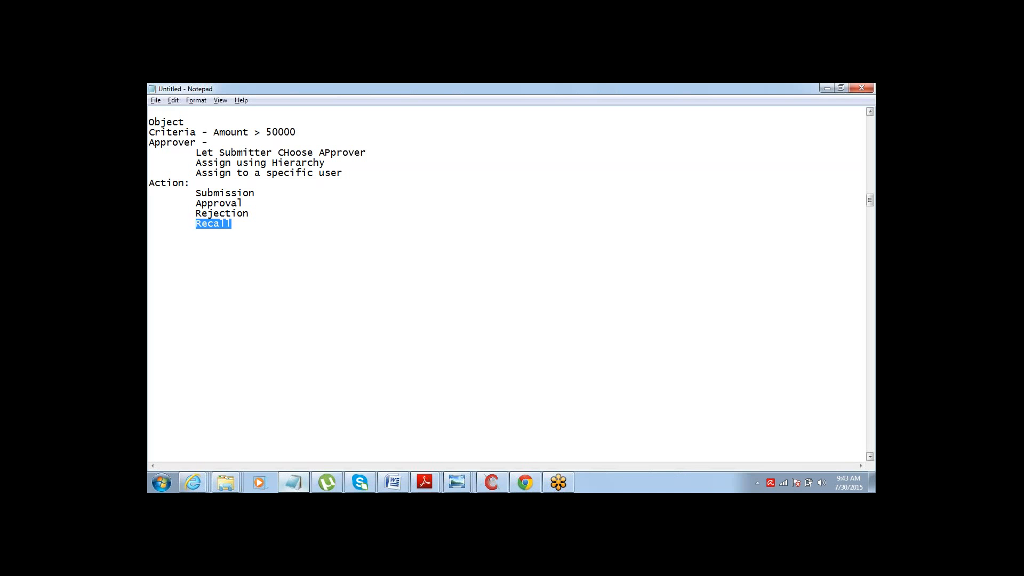
pyautogui.press('Up')
pyautogui.press('Up')
pyautogui.press('Up')
pyautogui.press('Down')
pyautogui.press('Down')
pyautogui.press('Down')
pyautogui.press('Down')
pyautogui.press('Up')
pyautogui.hotkey('shift', 'Down')
pyautogui.hotkey('shift', 'Down')
pyautogui.hotkey('shift', 'Down')
pyautogui.hotkey('shift', 'Down')
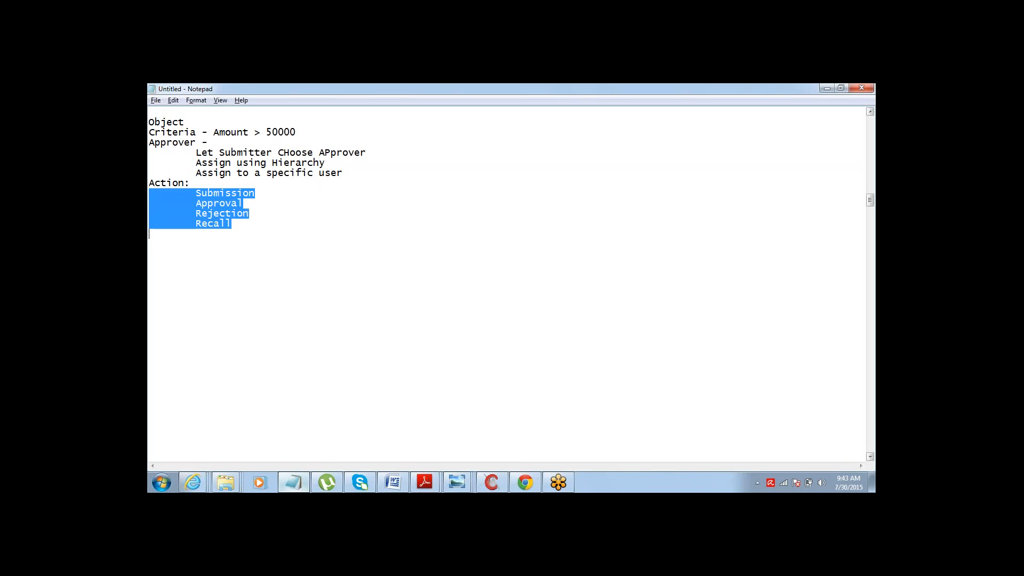
pyautogui.press('Down')
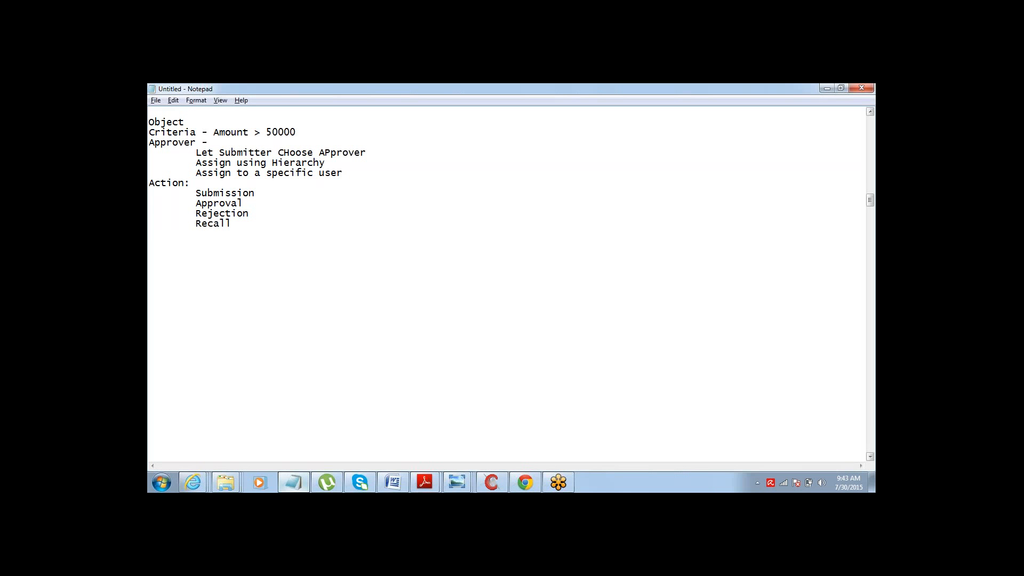
# - Start a new notes entry two lines below the Action list, beginning with the letter M
pyautogui.press('Return')
pyautogui.press('Return')
pyautogui.write('M')
pyautogui.click(835, 93)
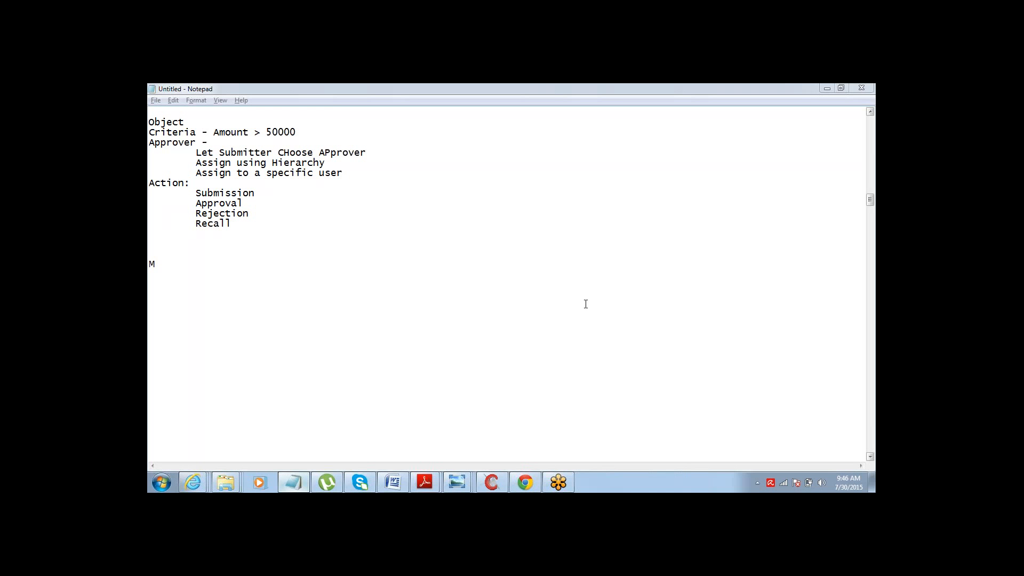
# - Return to the browser, open the Home page and examine its Items to Approve section
pyautogui.click(526, 482)
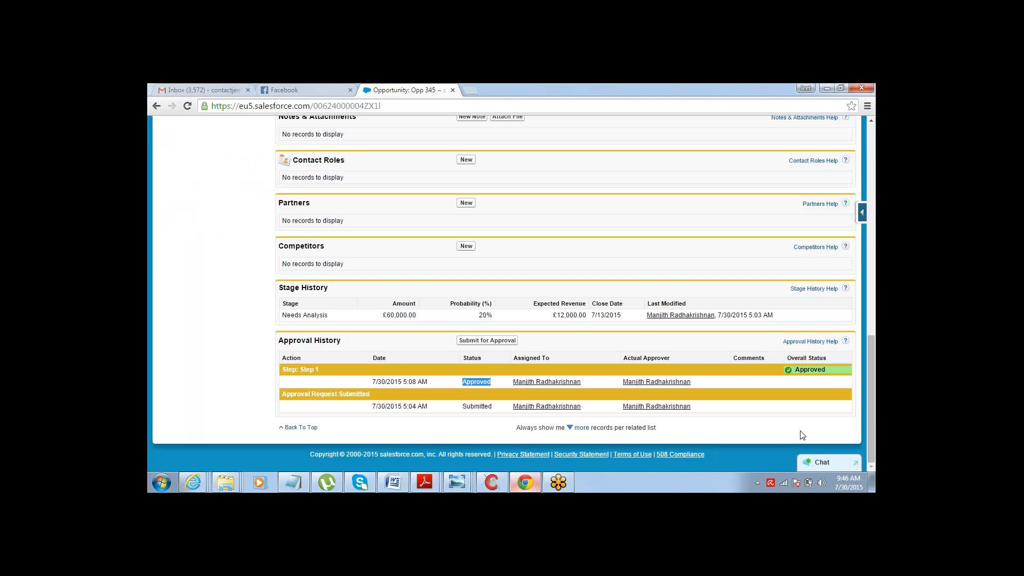
pyautogui.moveTo(871, 397); pyautogui.dragTo(871, 175)
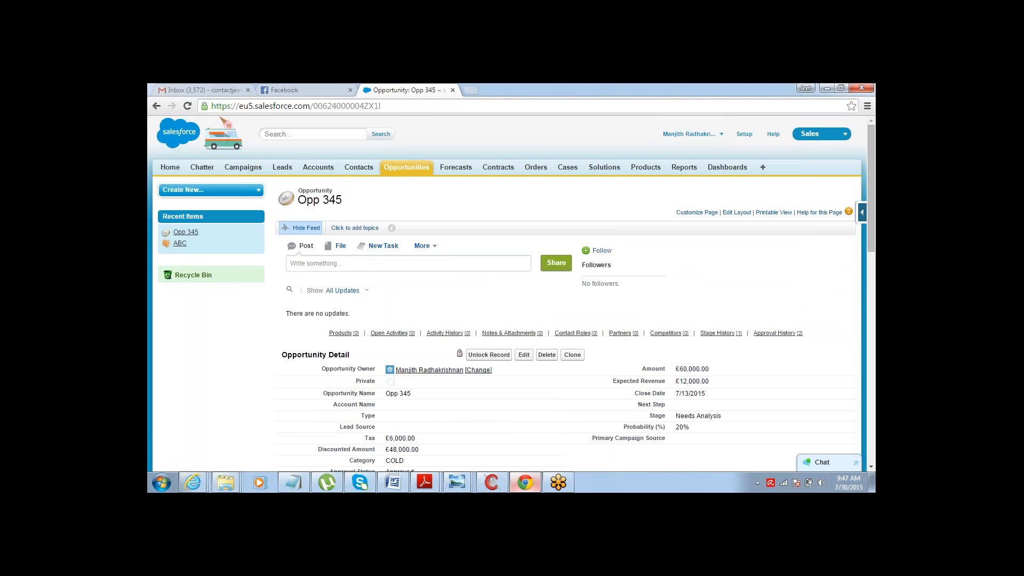
pyautogui.click(170, 167)
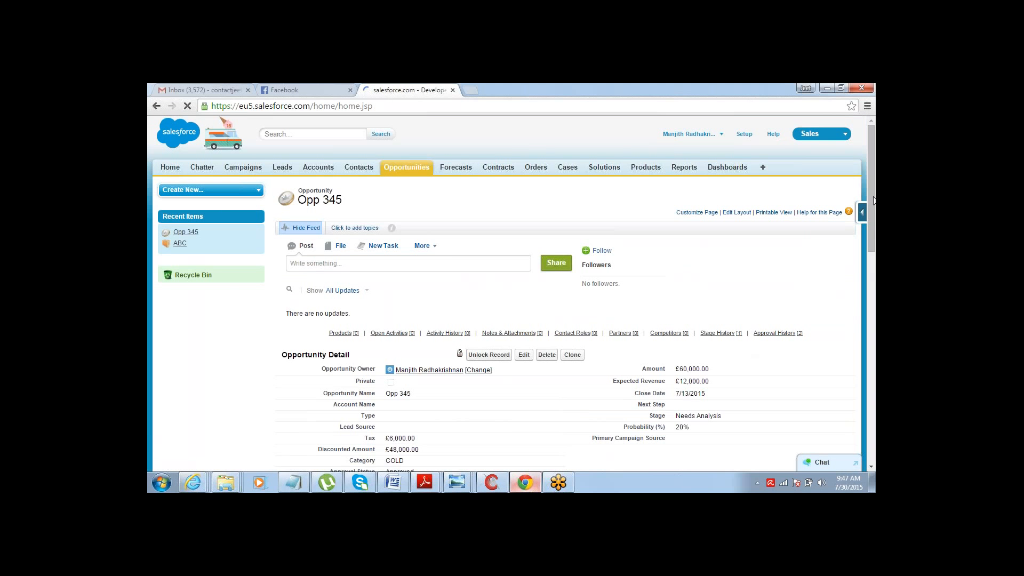
pyautogui.moveTo(873, 200); pyautogui.dragTo(875, 347)
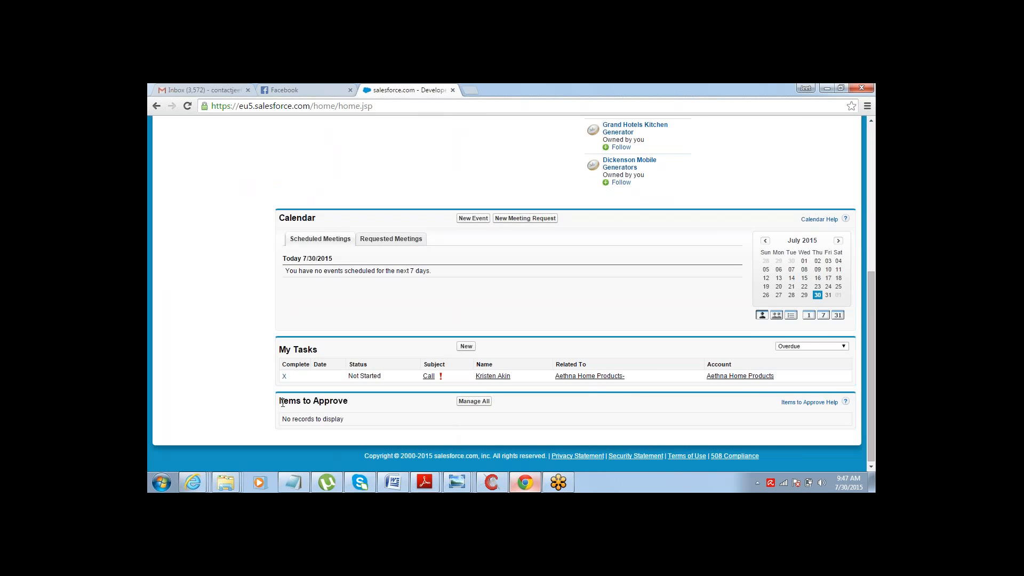
pyautogui.moveTo(280, 401); pyautogui.dragTo(350, 400)
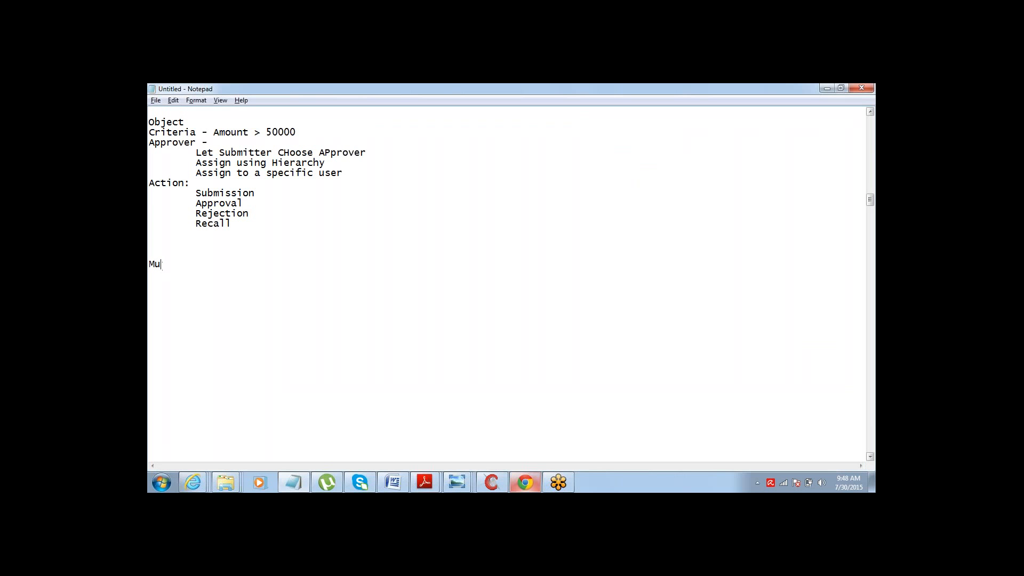
# - Add a Multiple Approvers: section to the notes listing A, B, Both need to approve and Anyone can approve
pyautogui.write('ltiple Approvers:')
pyautogui.write('A')
pyautogui.press('Return')
pyautogui.write('B')
pyautogui.write('Both need to approve')
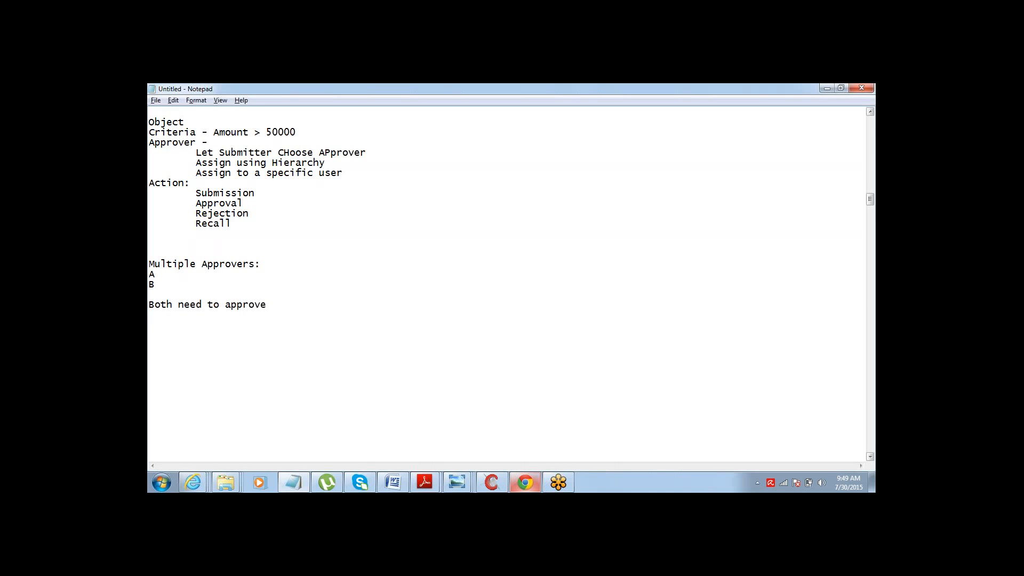
pyautogui.press('Return')
pyautogui.write('Anyone can aprovep')
# - Start a new Opportunity approval process with the Jump Start Wizard from Setup's Approval Processes and review its Select Approver options
pyautogui.click(531, 481)
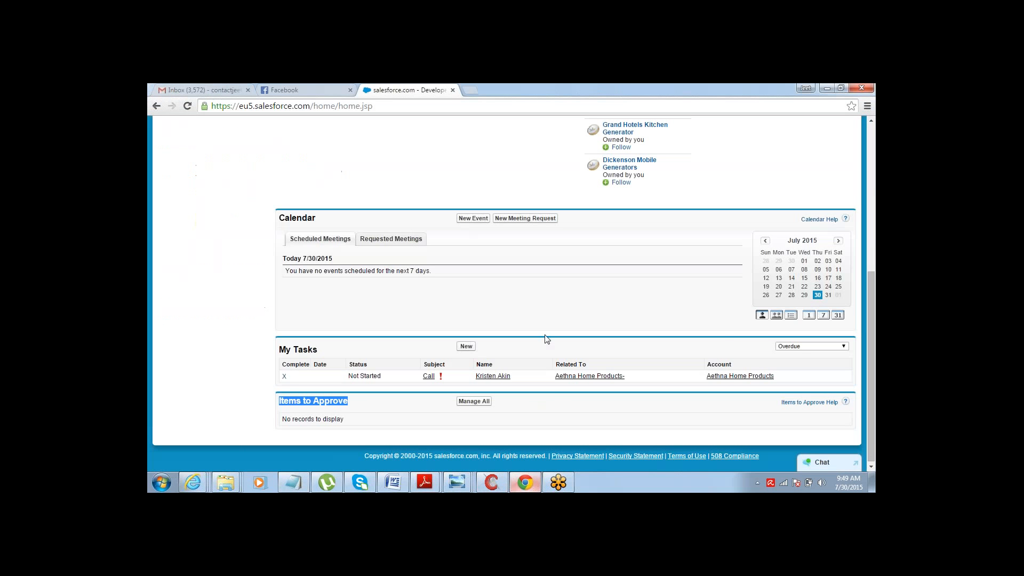
pyautogui.moveTo(873, 368); pyautogui.dragTo(875, 205)
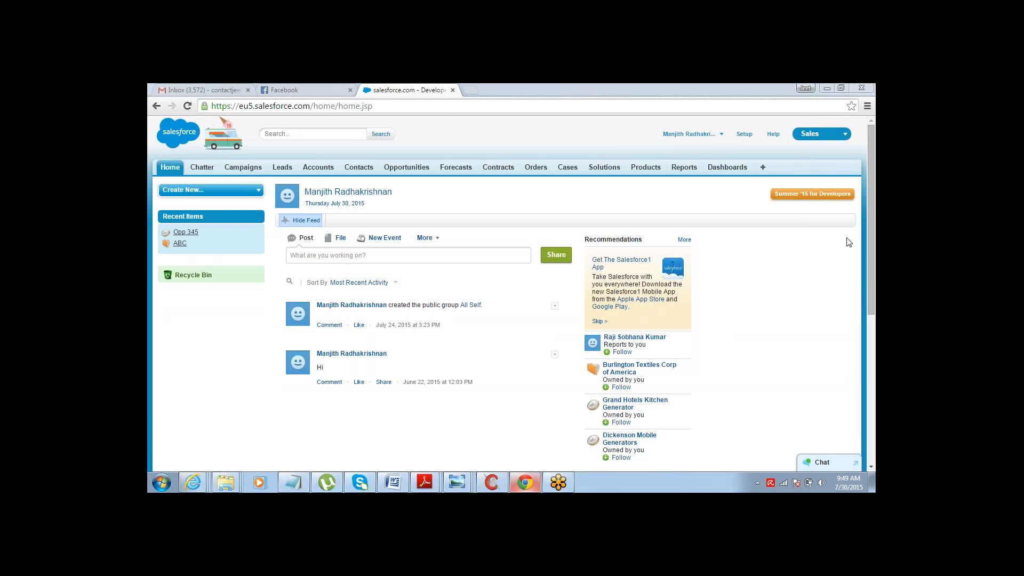
pyautogui.click(744, 134)
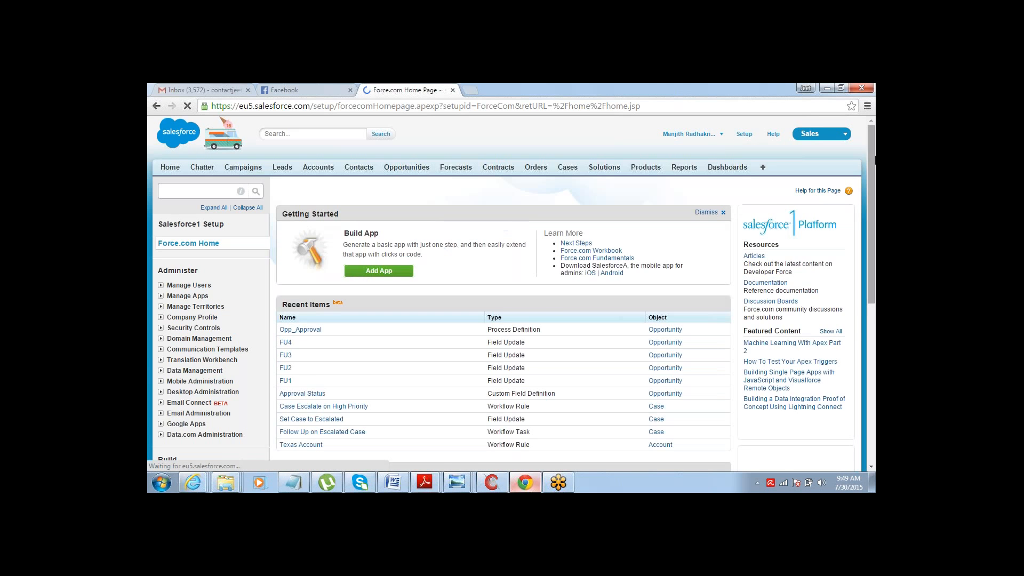
pyautogui.moveTo(872, 157); pyautogui.dragTo(859, 245)
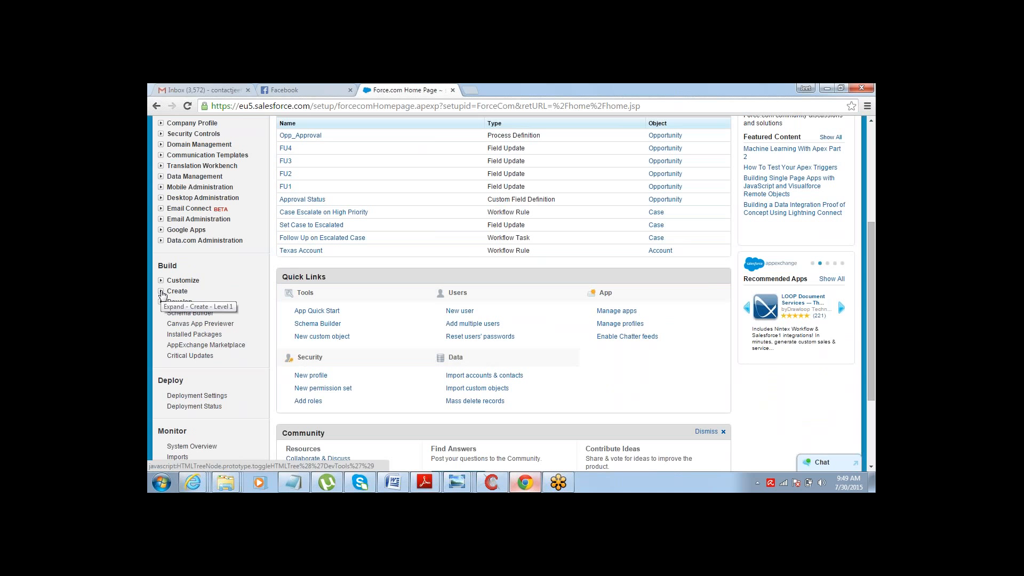
pyautogui.click(162, 293)
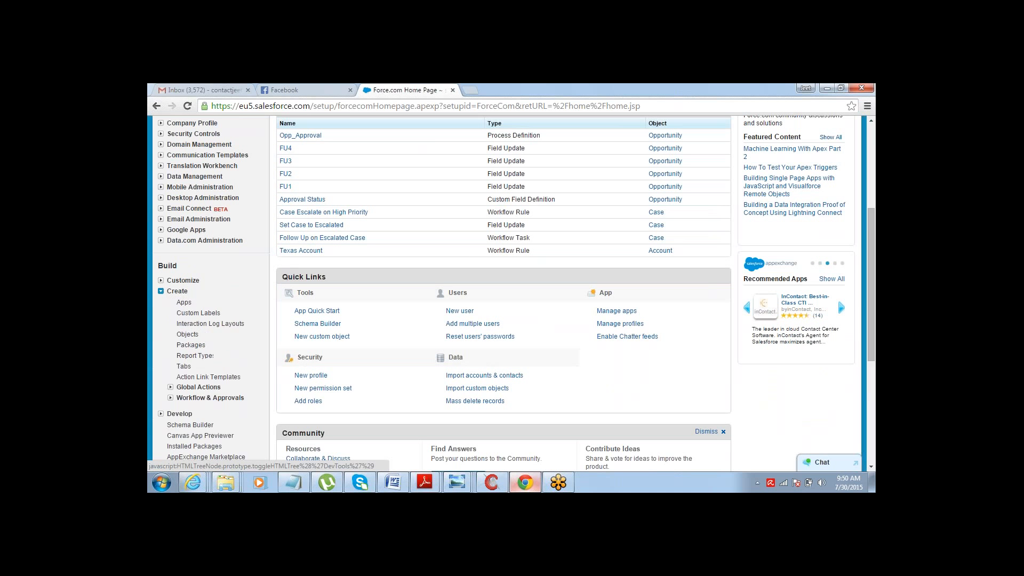
pyautogui.click(170, 398)
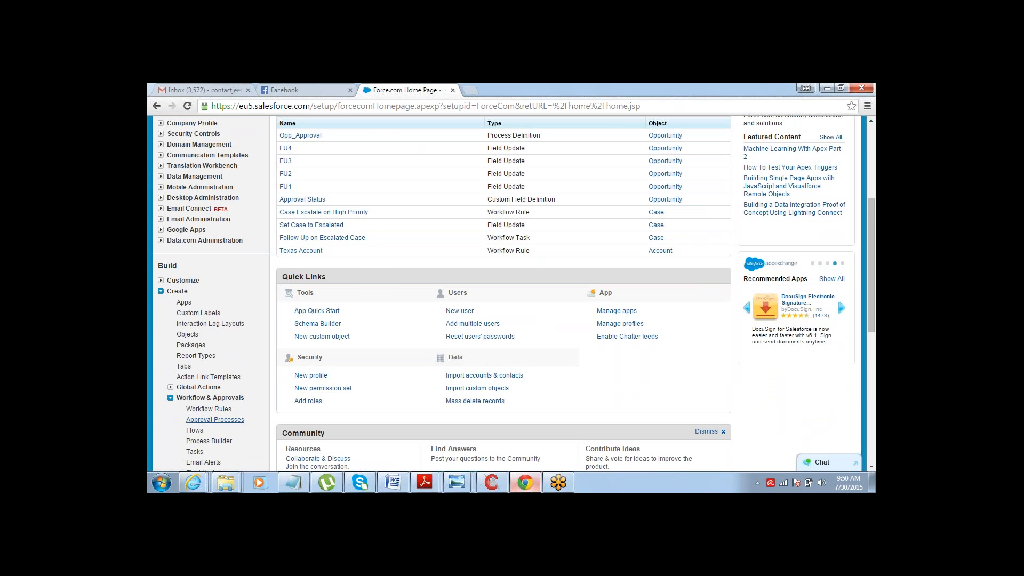
pyautogui.click(215, 419)
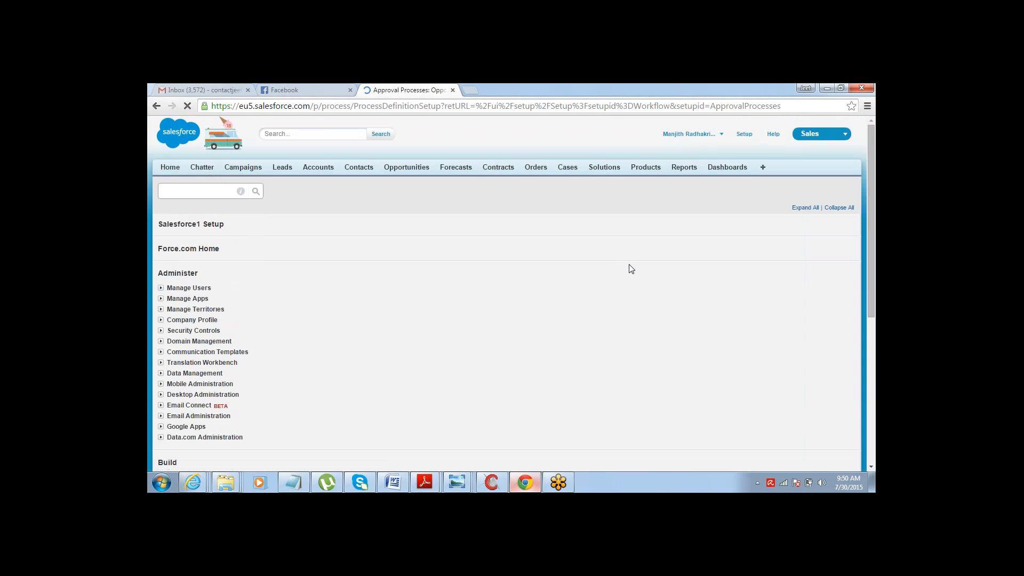
pyautogui.scroll(-2, 679, 212)
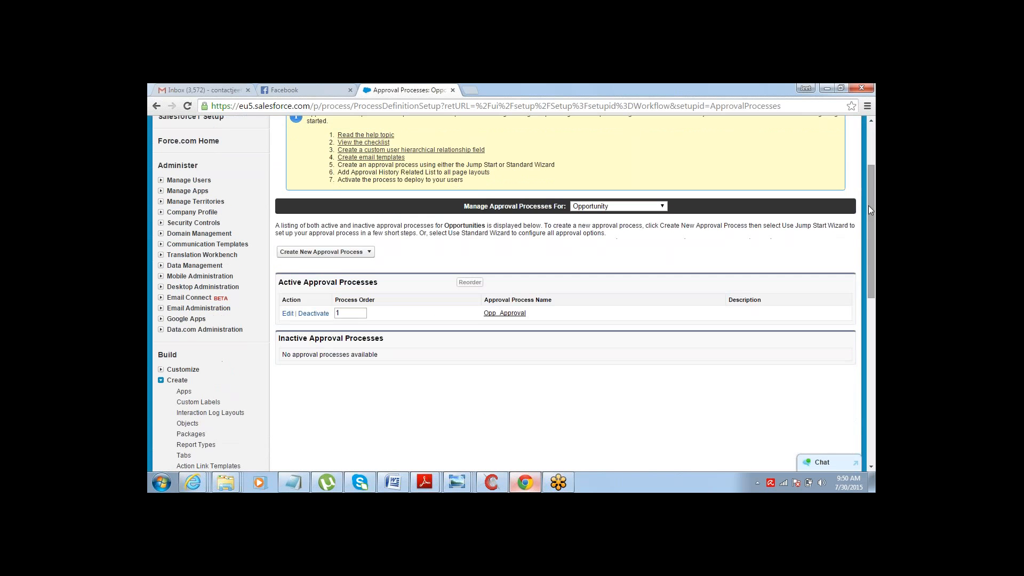
pyautogui.click(364, 252)
pyautogui.click(336, 263)
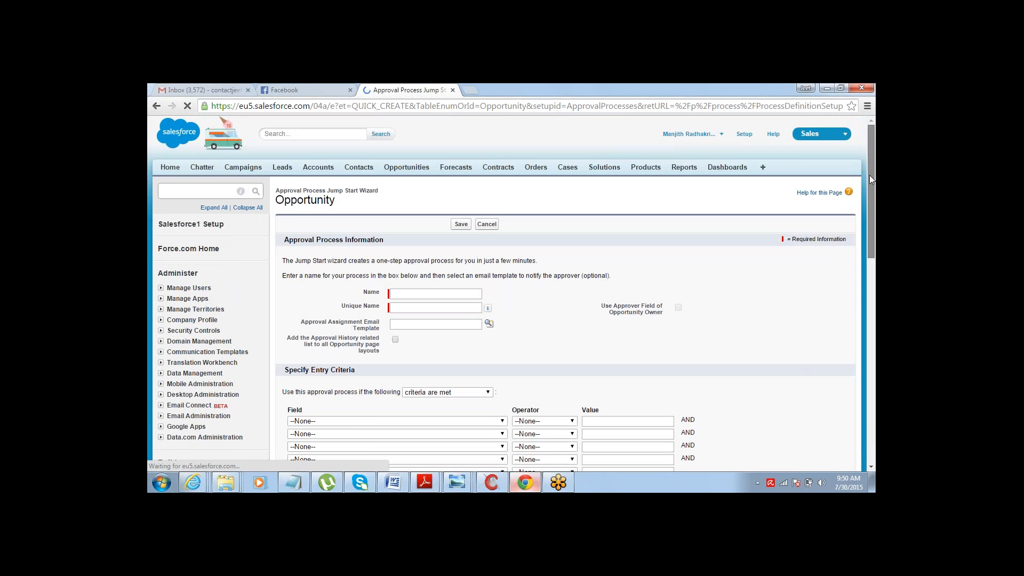
pyautogui.scroll(-4, 842, 263)
pyautogui.scroll(-2, 840, 266)
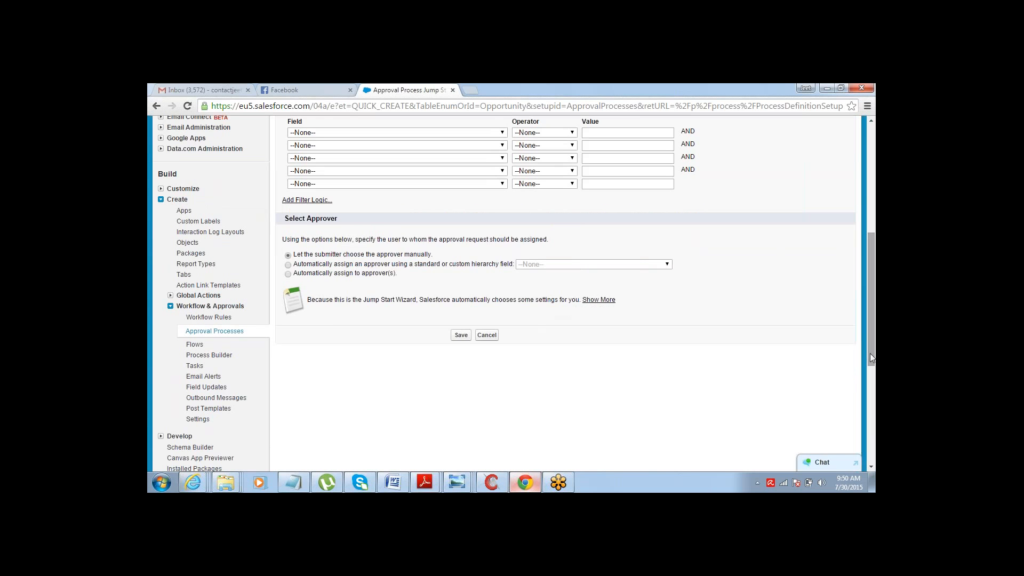
pyautogui.scroll(-1, 871, 358)
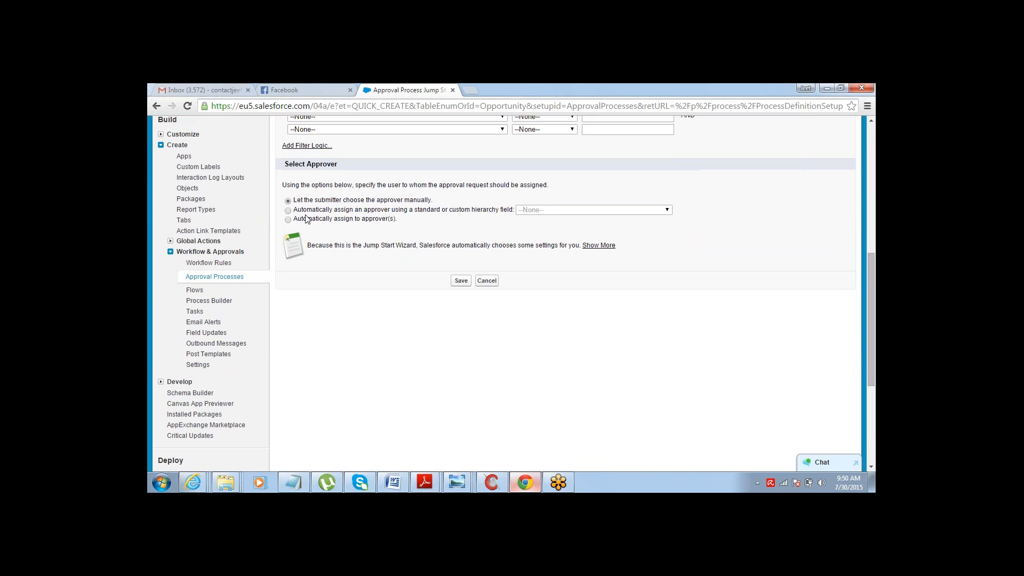
# - Choose automatic assignment to approvers and add two users from the lookup as approvers
pyautogui.click(289, 220)
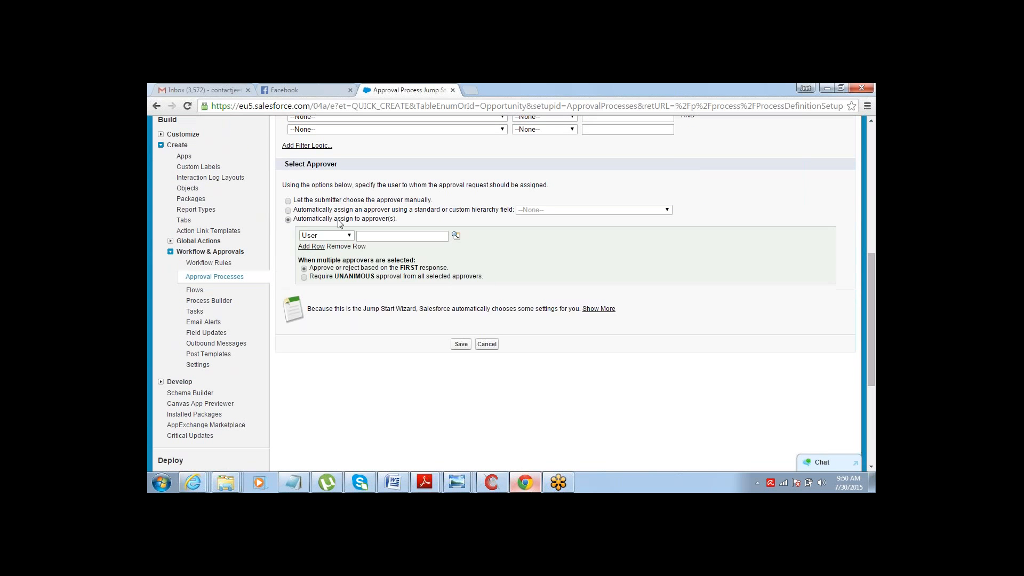
pyautogui.moveTo(361, 220); pyautogui.dragTo(390, 221)
pyautogui.click(455, 236)
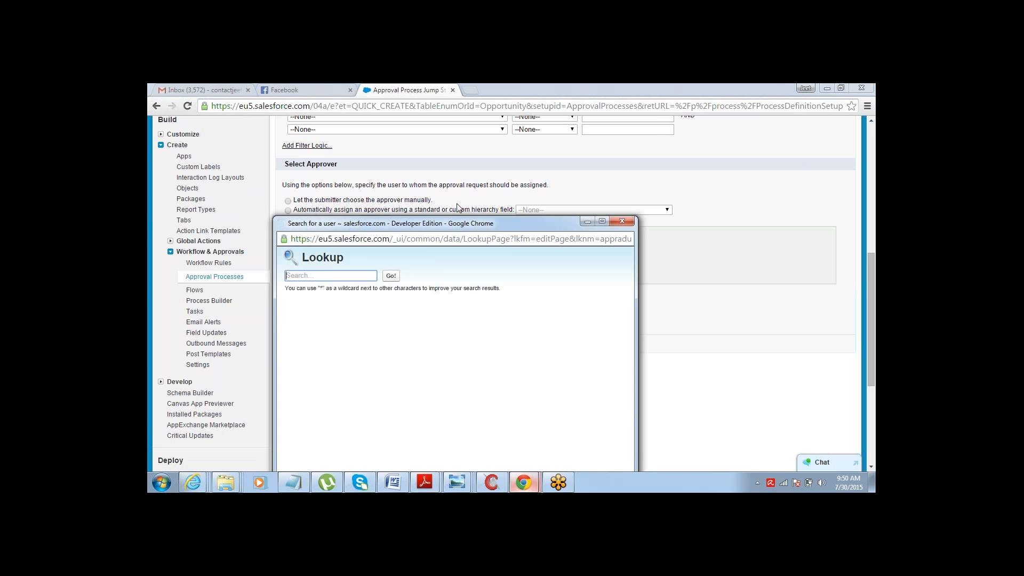
pyautogui.moveTo(455, 231); pyautogui.dragTo(465, 183)
pyautogui.click(329, 304)
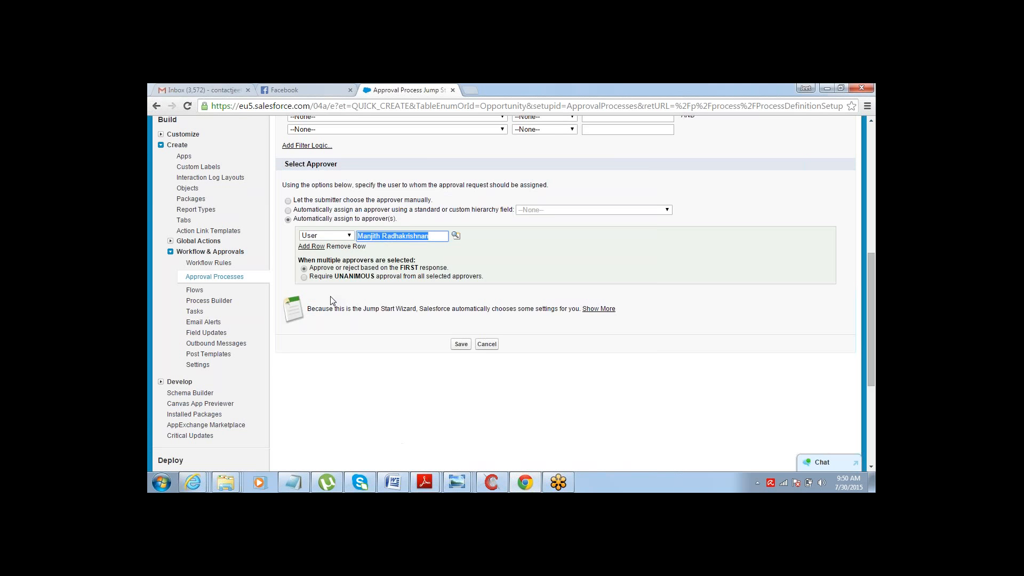
pyautogui.click(315, 249)
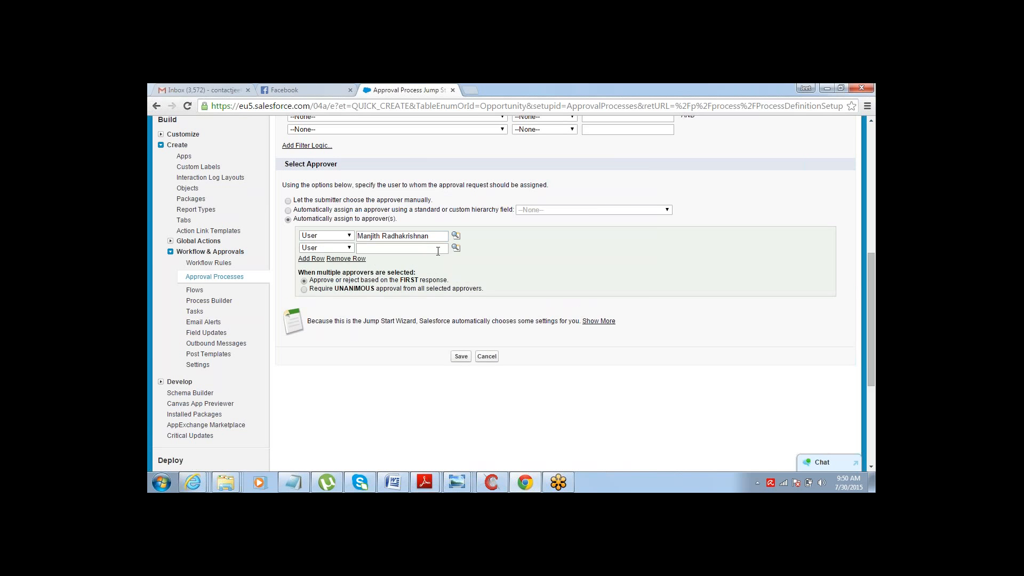
pyautogui.click(456, 248)
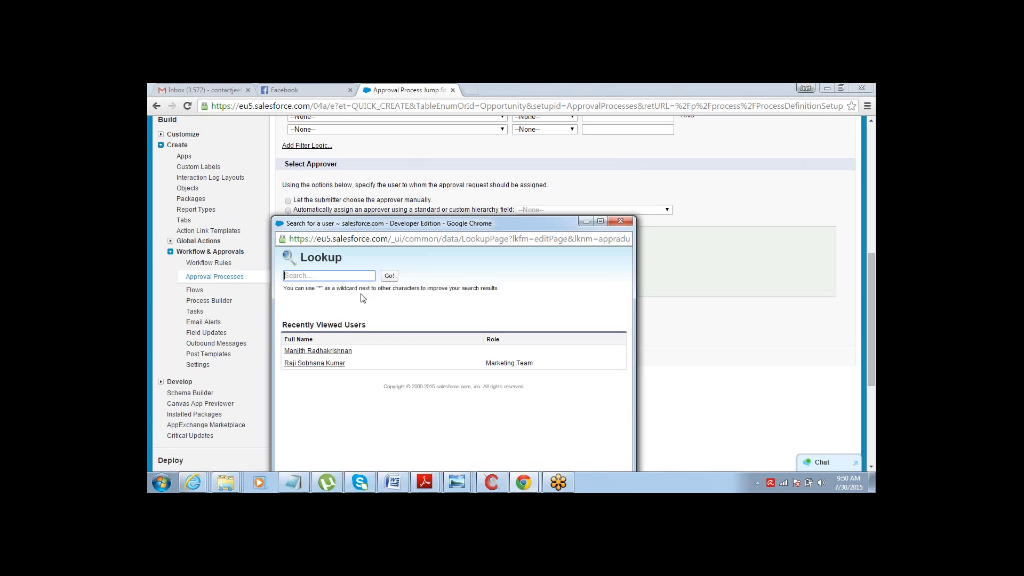
pyautogui.click(320, 365)
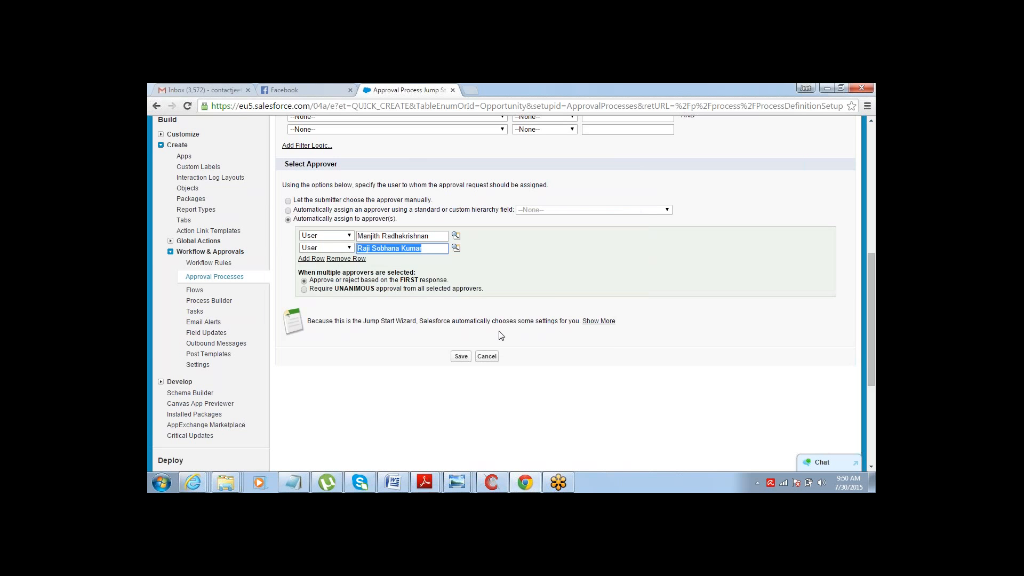
# - Select the Require UNANIMOUS approval from all selected approvers option for multiple approvers
pyautogui.click(522, 307)
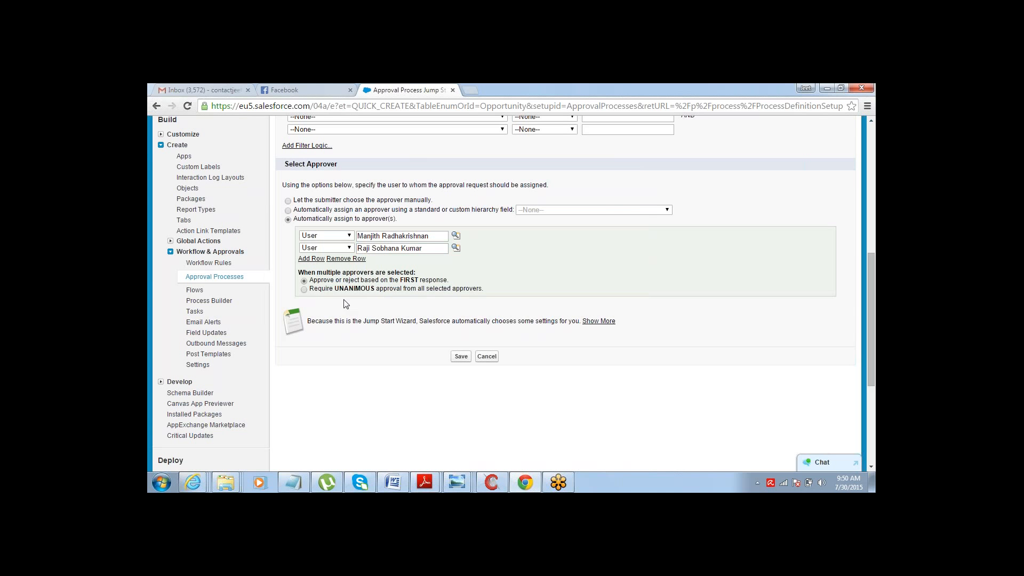
pyautogui.click(304, 289)
pyautogui.click(304, 281)
pyautogui.moveTo(331, 281); pyautogui.dragTo(361, 281)
pyautogui.click(369, 282)
# - Add the line APproving / Rejecting Email... below the approver notes
pyautogui.click(292, 483)
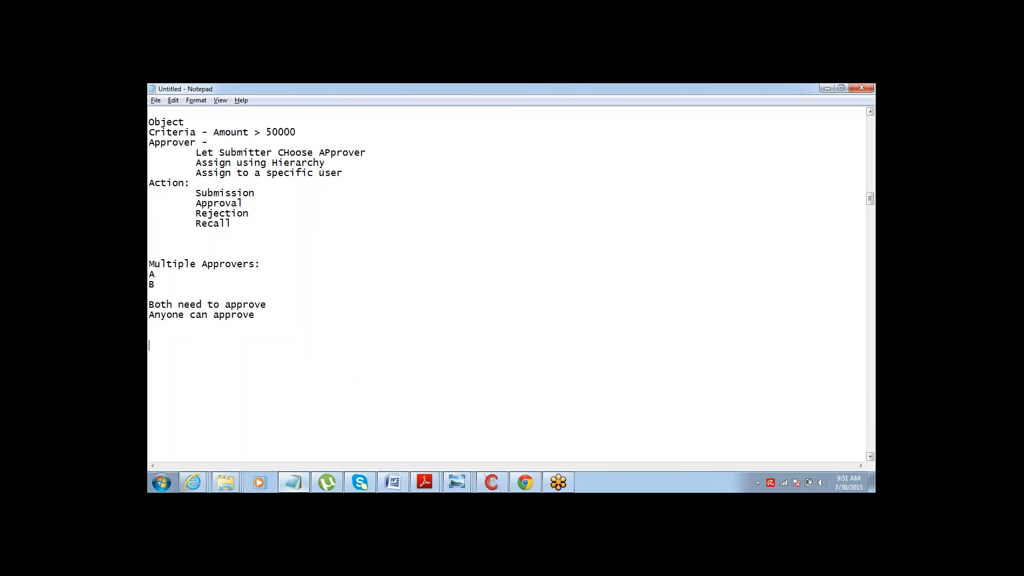
pyautogui.press('Return')
pyautogui.press('Up')
pyautogui.press('Up')
pyautogui.press('Up')
pyautogui.press('Up')
pyautogui.press('Up')
pyautogui.press('Down')
pyautogui.press('Down')
pyautogui.press('Down')
pyautogui.write('APproving / Rejecting Email...')
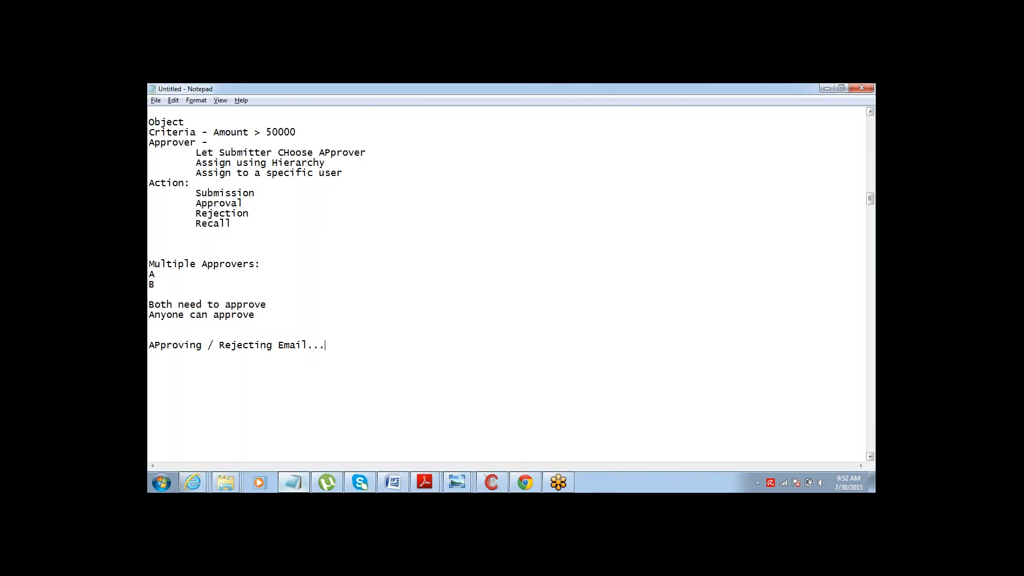
# - Enable Email Approval Response in the Workflow & Approvals settings and save
pyautogui.hotkey('alt', 'Tab')
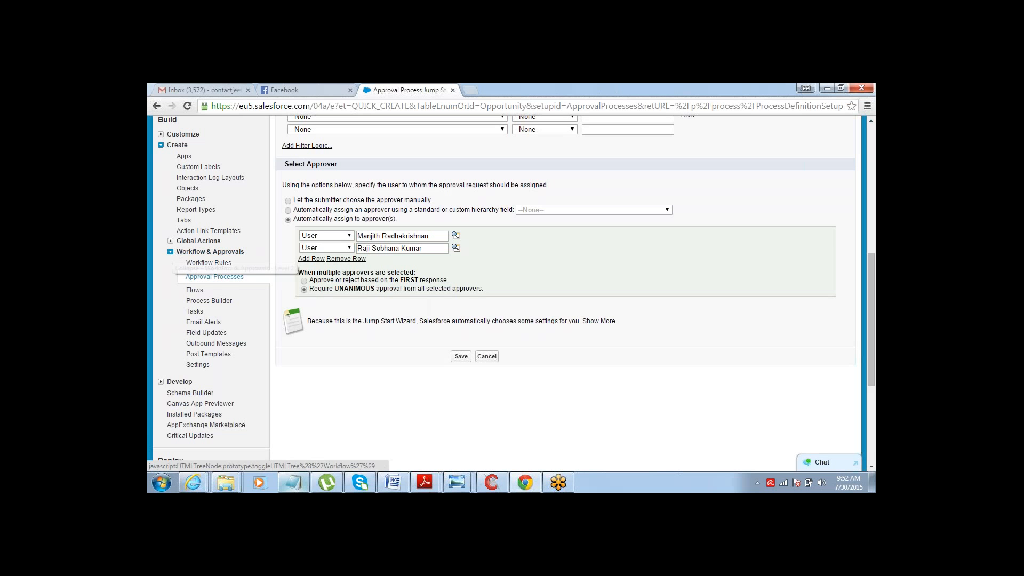
pyautogui.click(193, 367)
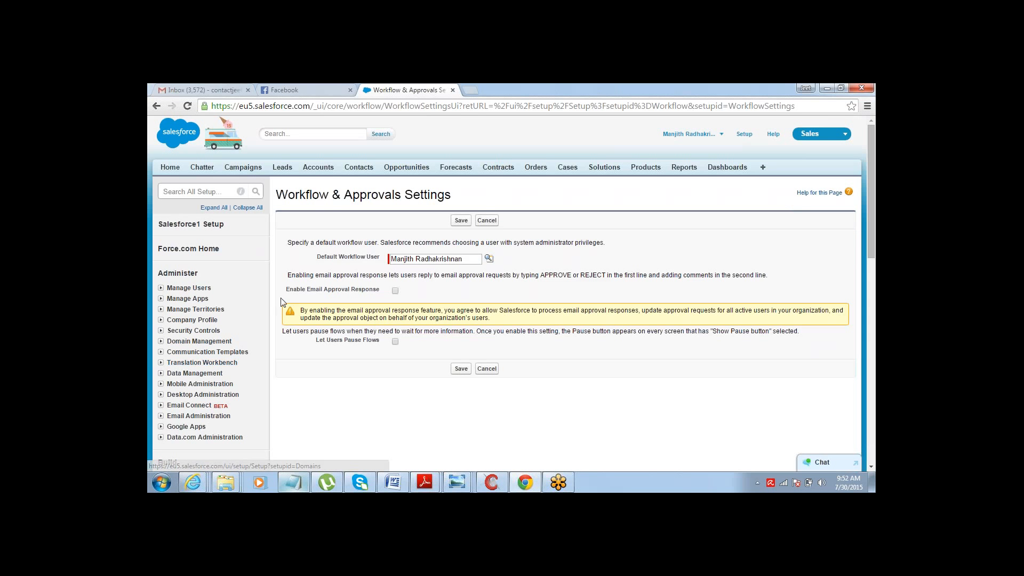
pyautogui.moveTo(287, 293); pyautogui.dragTo(383, 288)
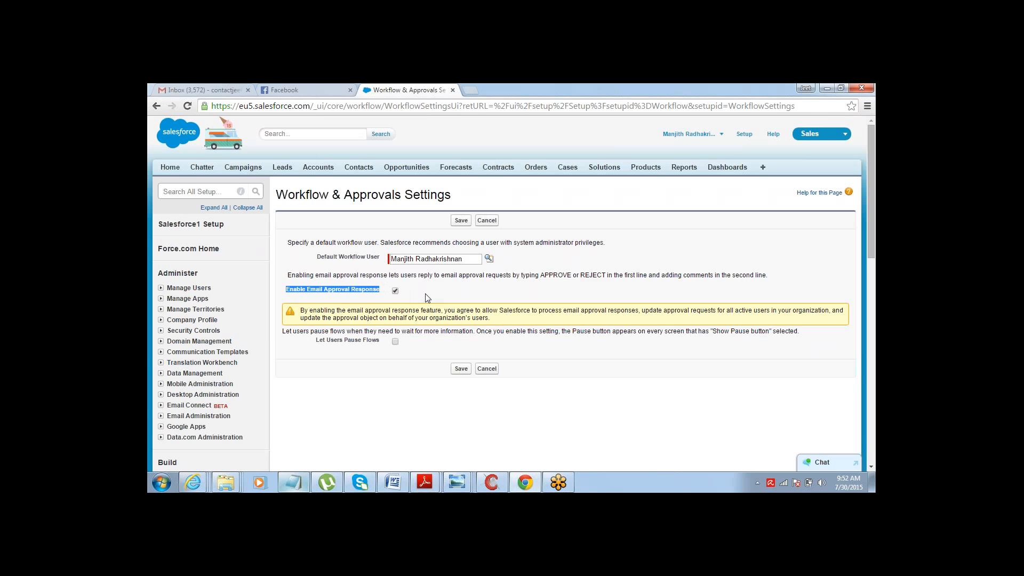
pyautogui.click(395, 291)
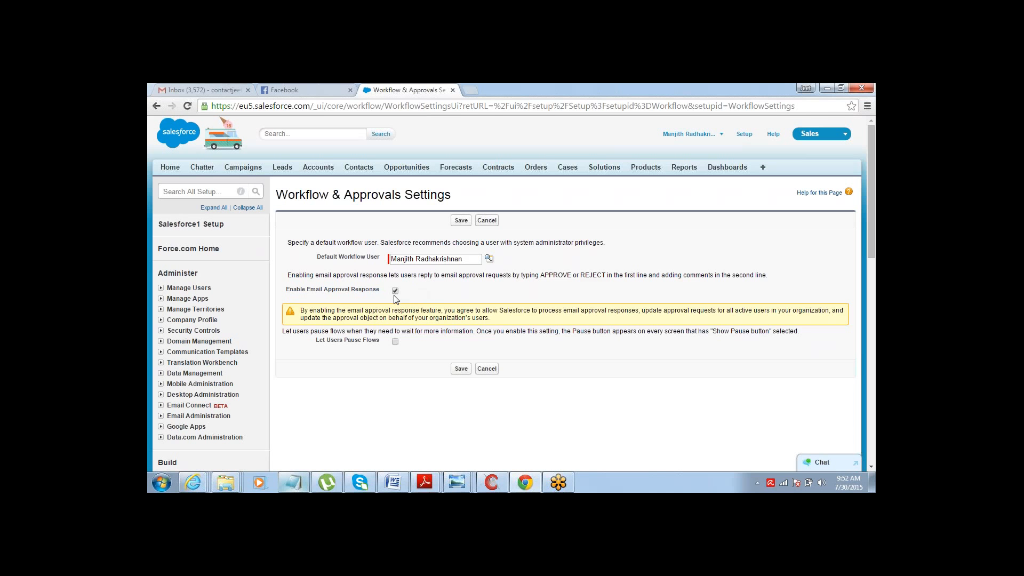
pyautogui.click(460, 221)
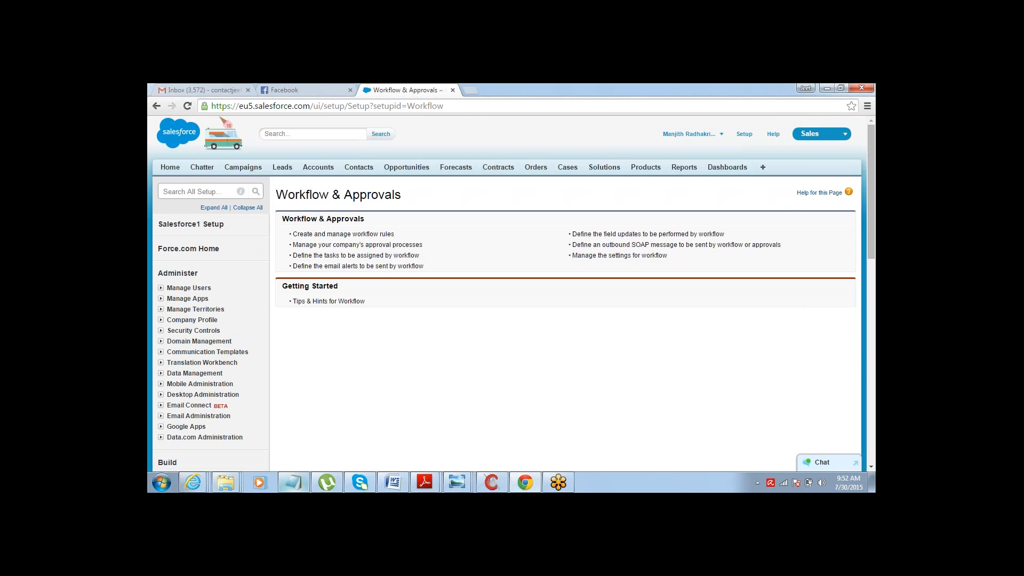
# - Open the Opp 345 opportunity and submit it for approval, confirming the submission
pyautogui.click(394, 167)
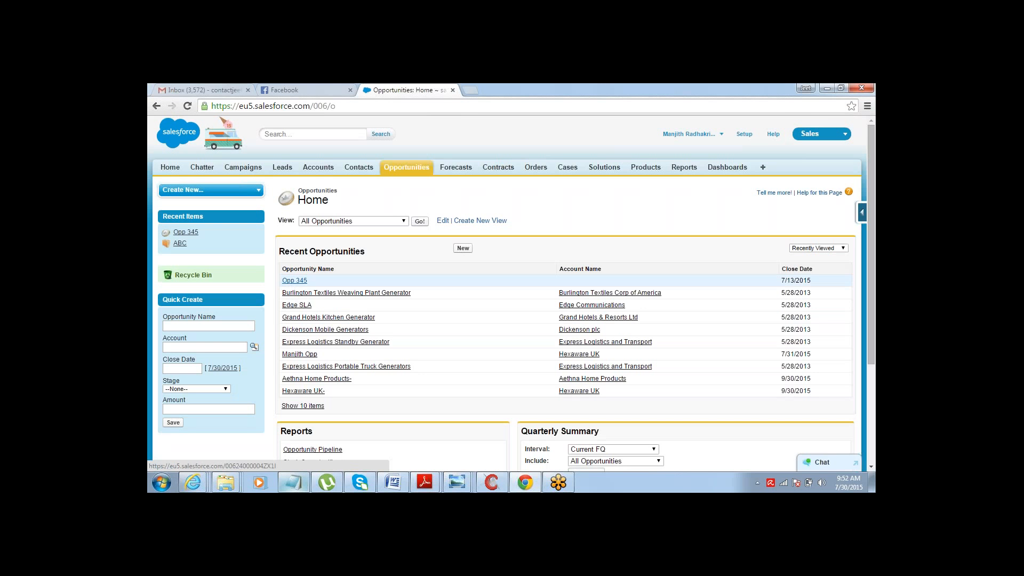
pyautogui.click(294, 280)
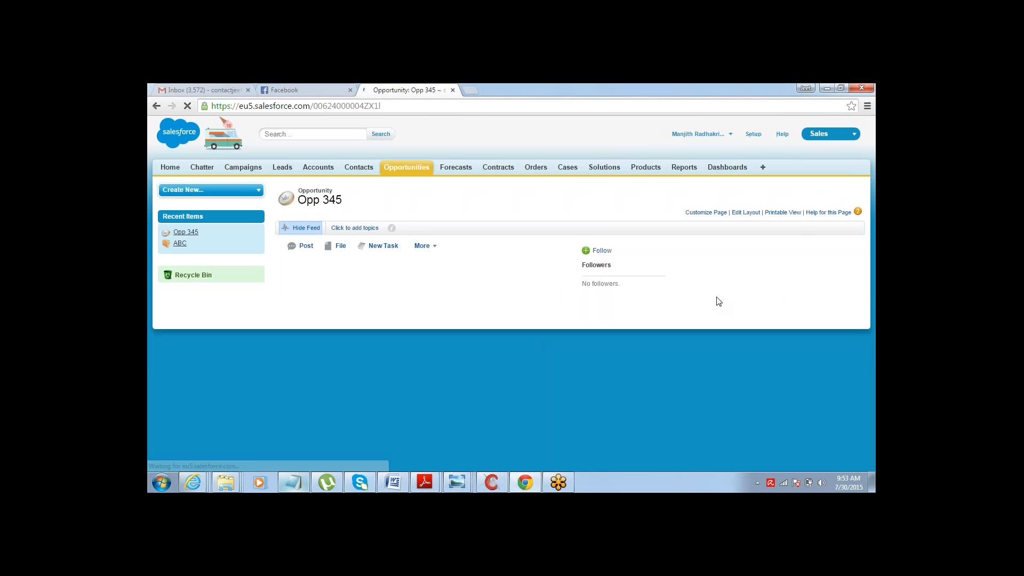
pyautogui.scroll(-10, 836, 370)
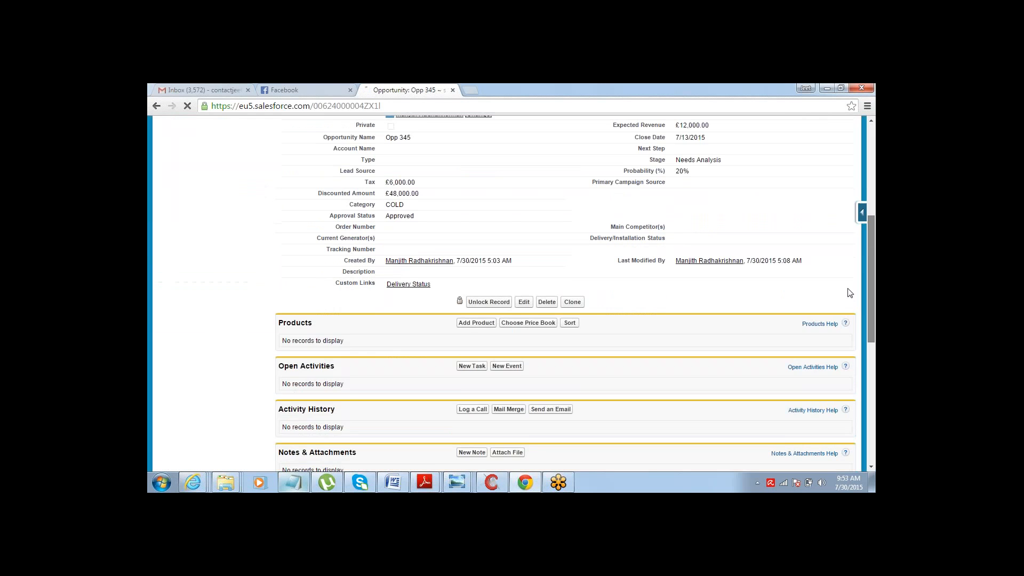
pyautogui.scroll(-3, 836, 370)
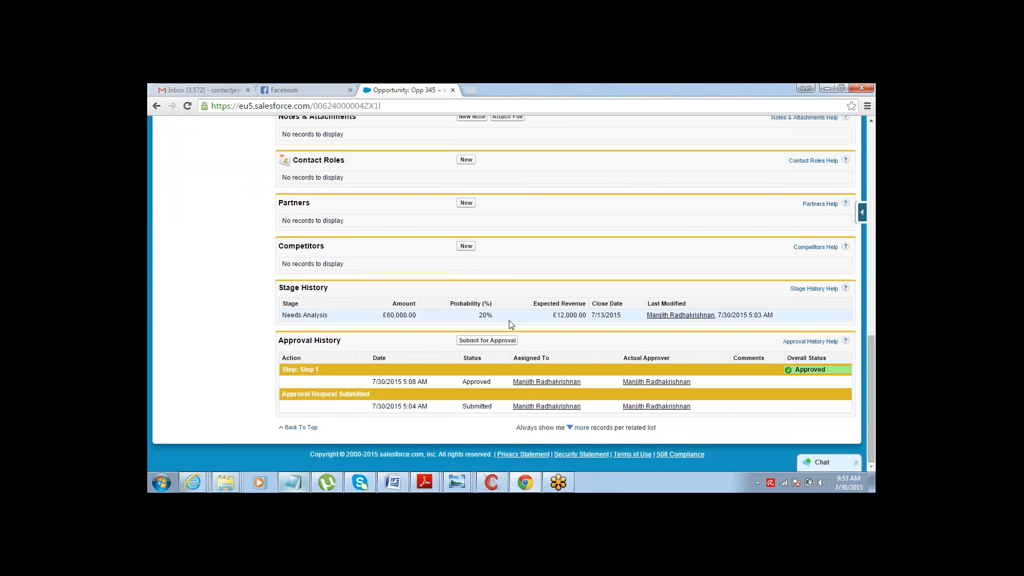
pyautogui.click(487, 341)
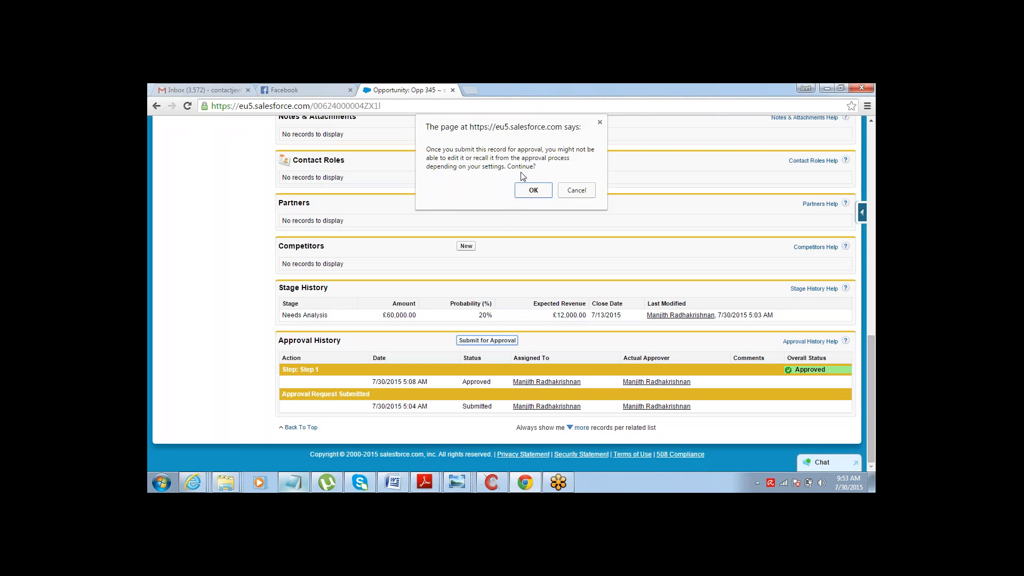
pyautogui.click(541, 186)
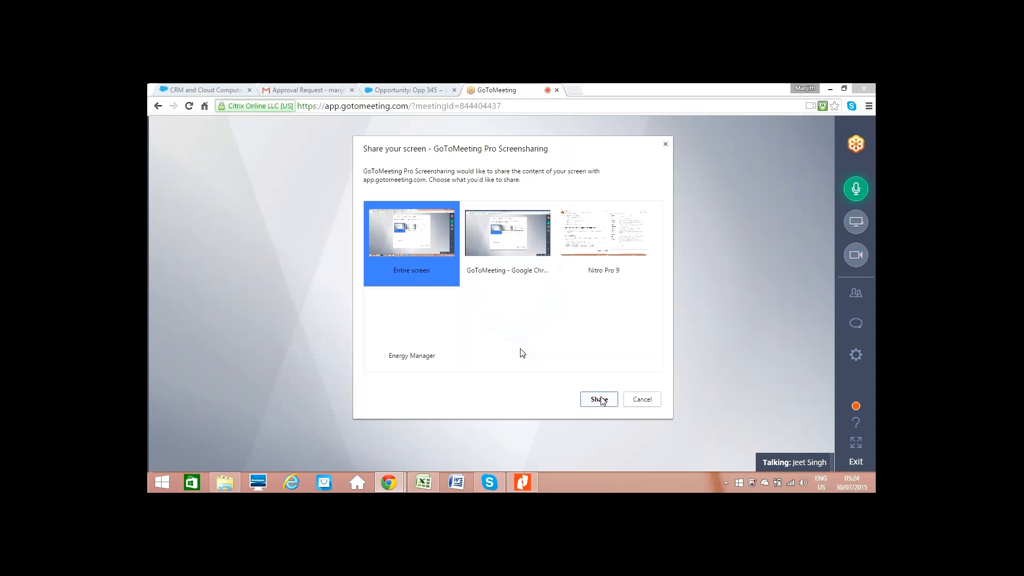
# - Switch to Gmail and open the latest Approval Request email in the inbox
pyautogui.click(600, 400)
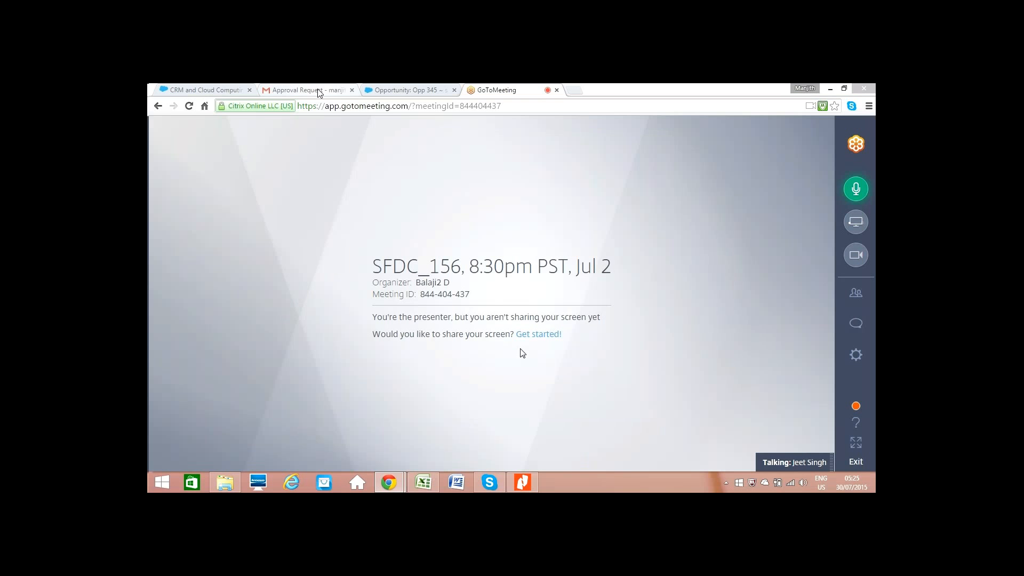
pyautogui.click(319, 92)
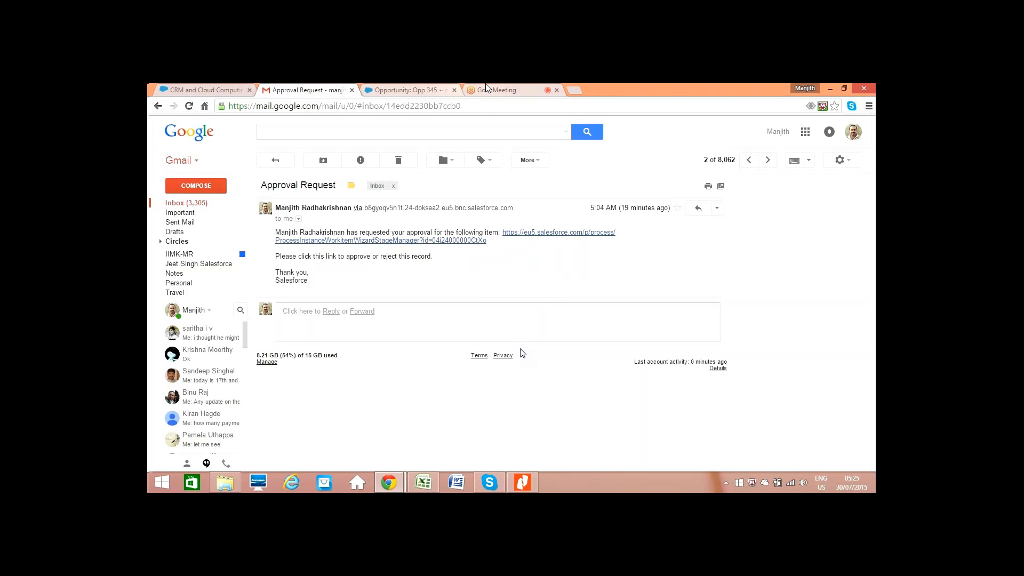
pyautogui.click(487, 88)
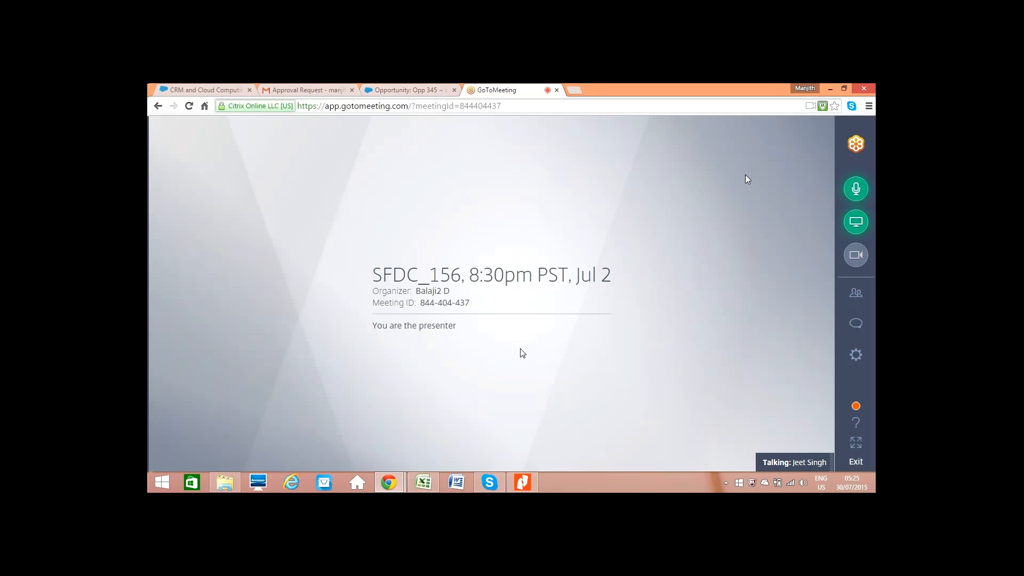
pyautogui.click(310, 90)
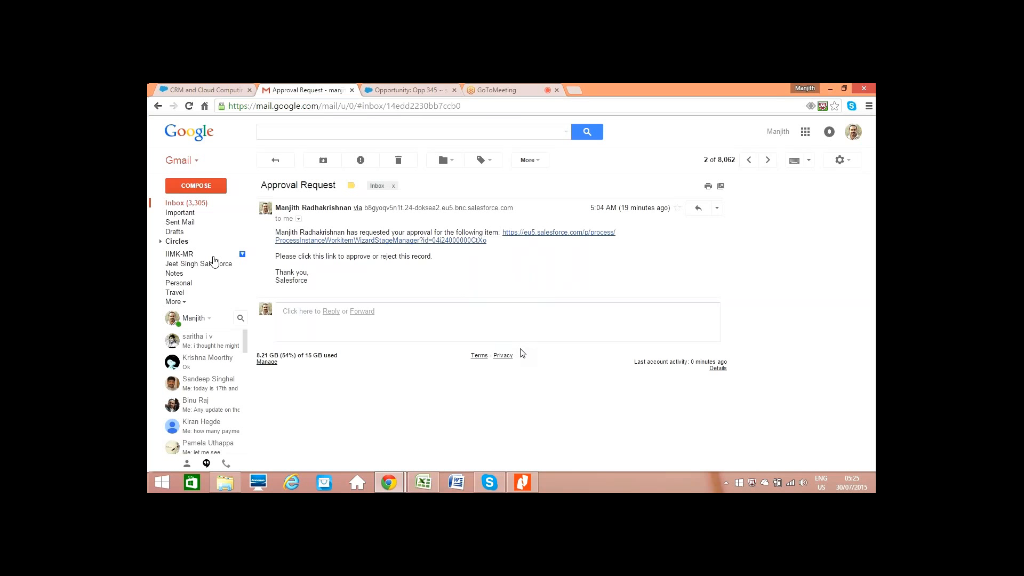
pyautogui.click(187, 203)
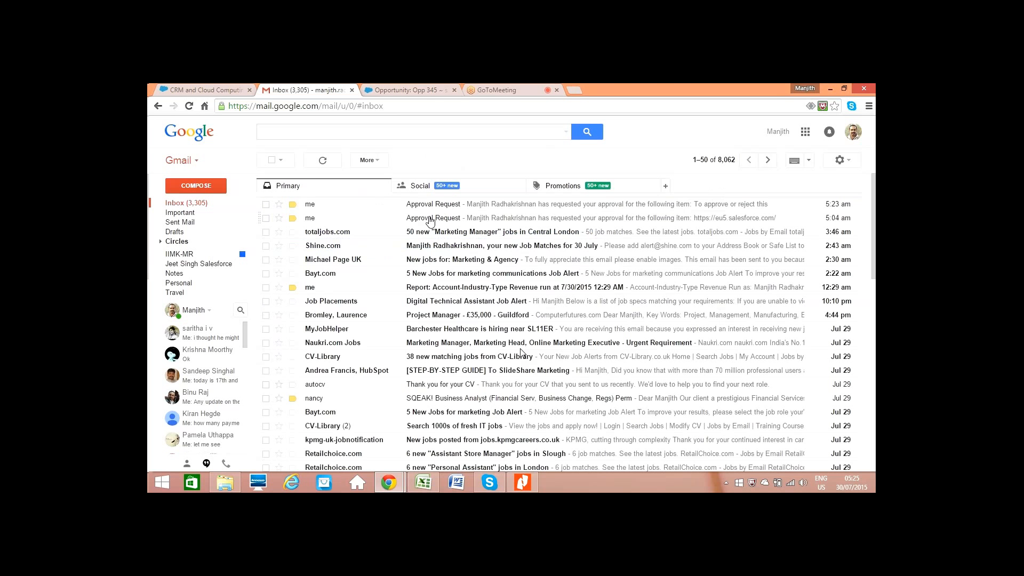
pyautogui.click(430, 219)
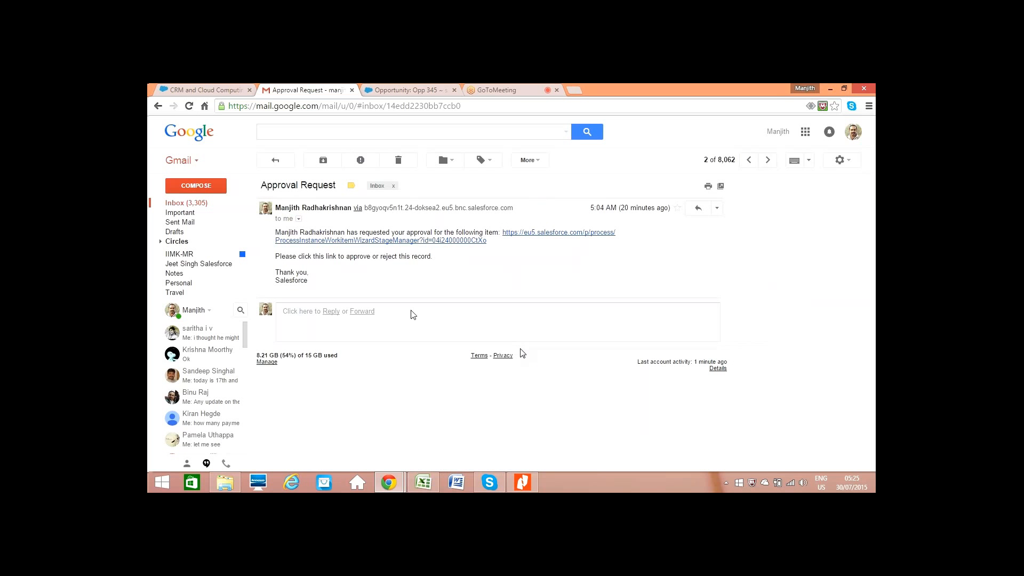
pyautogui.click(503, 88)
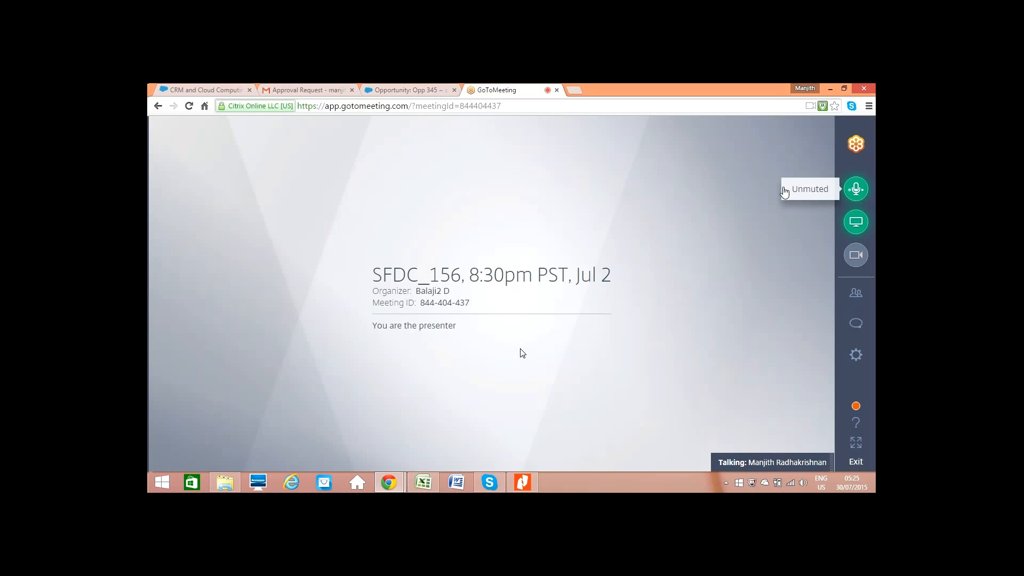
pyautogui.click(297, 89)
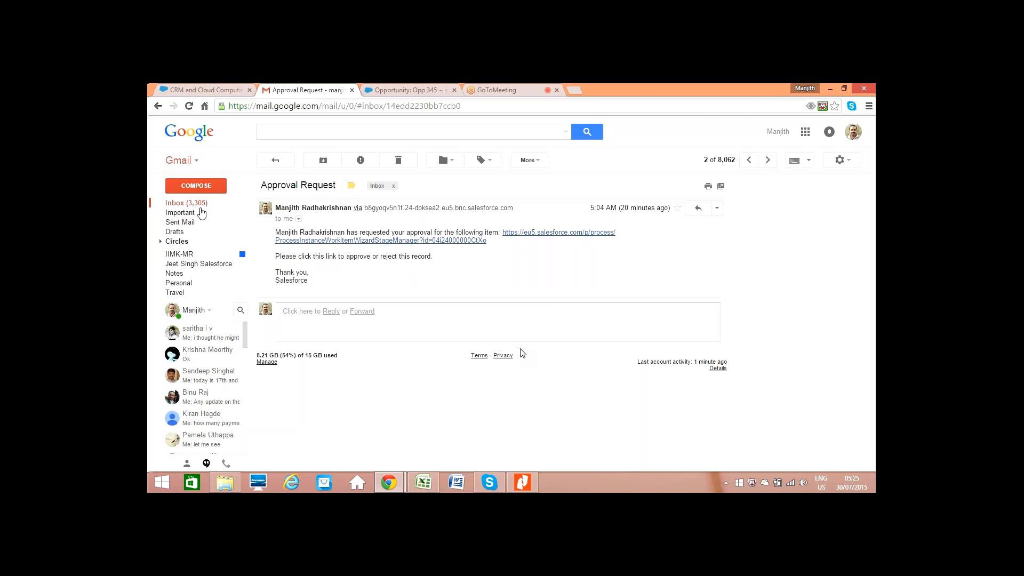
pyautogui.click(192, 203)
pyautogui.click(411, 208)
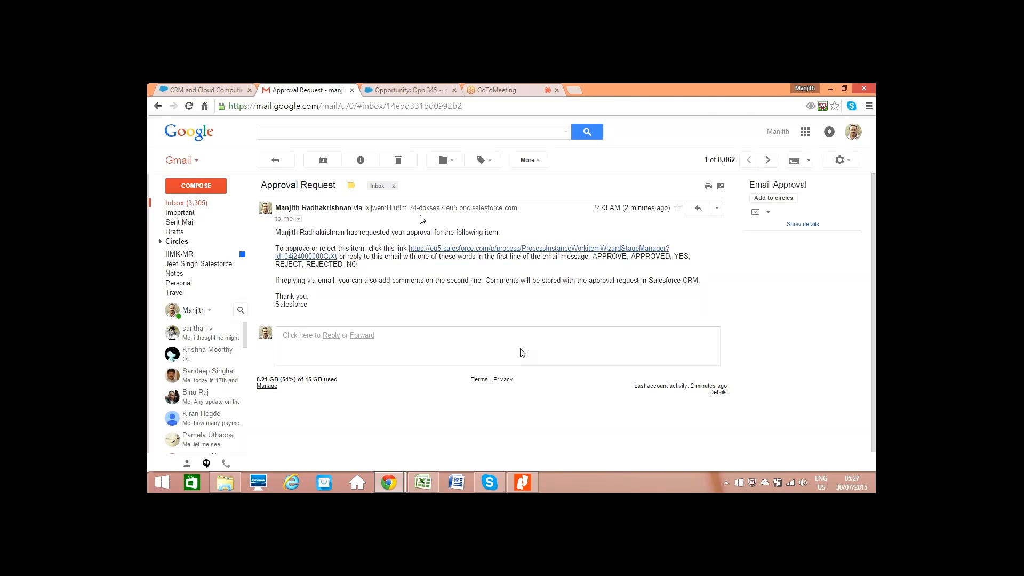
# - Reply to the approval request email with APPROVE as the first line and send it
pyautogui.click(698, 210)
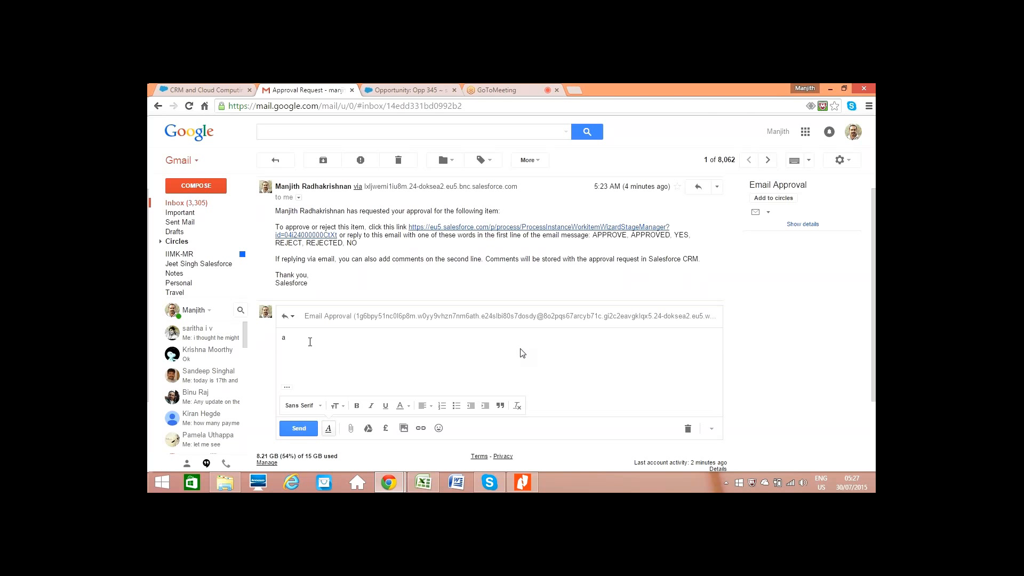
pyautogui.press('BackSpace')
pyautogui.write('APP')
pyautogui.click(496, 90)
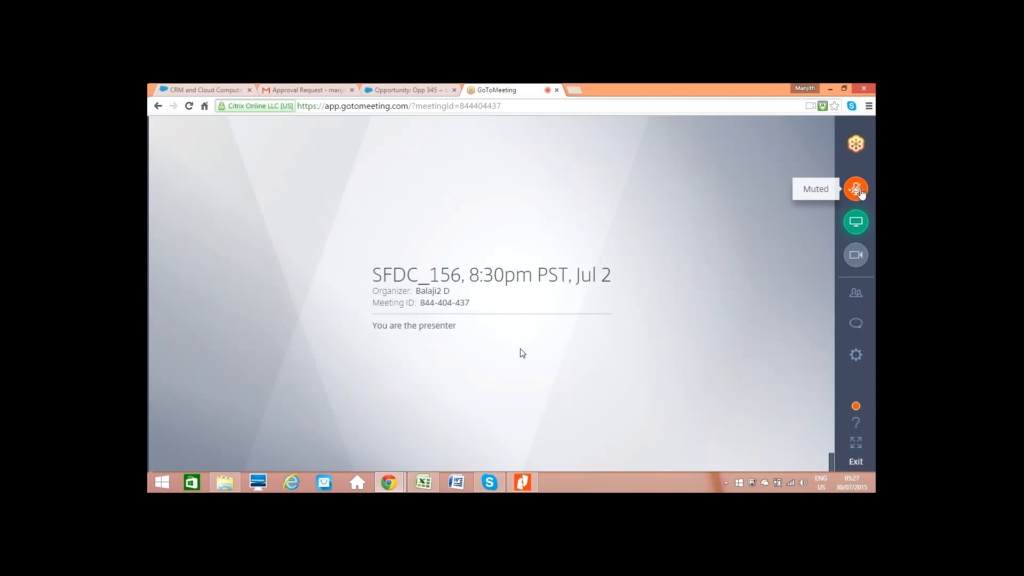
pyautogui.click(312, 91)
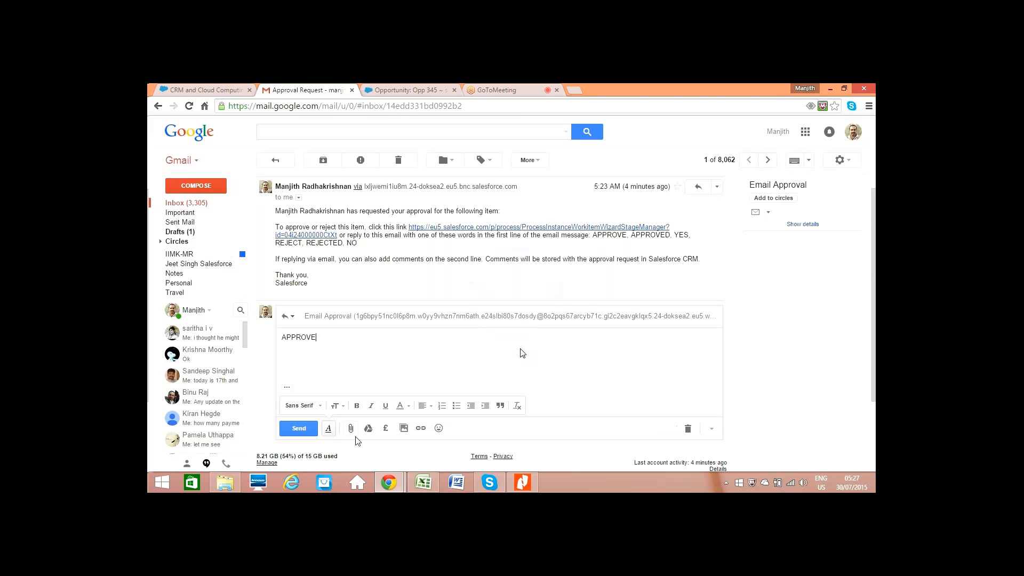
pyautogui.click(299, 429)
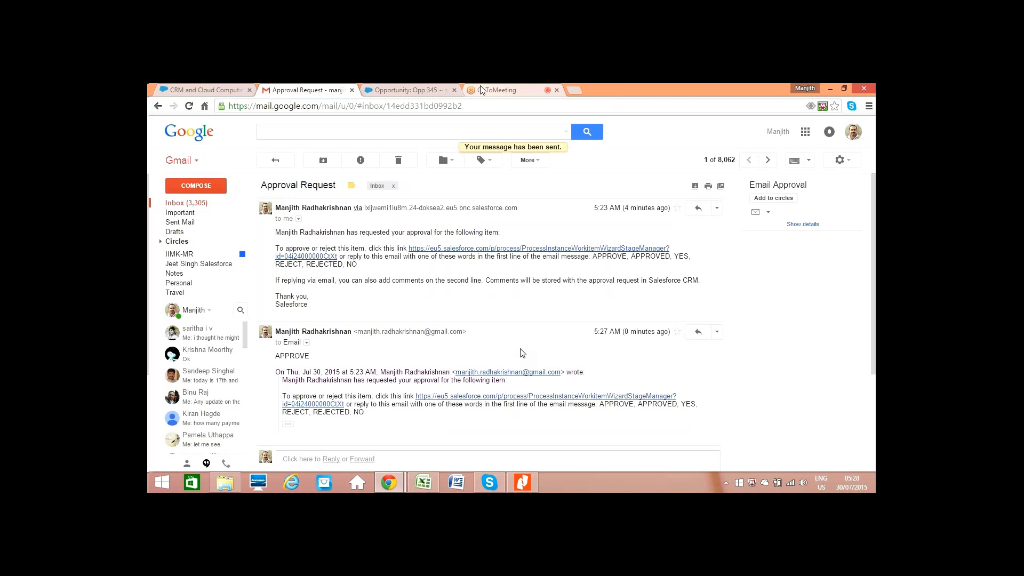
# - Reload the Opp 345 record in Salesforce and review the status entries in its Approval History
pyautogui.click(481, 90)
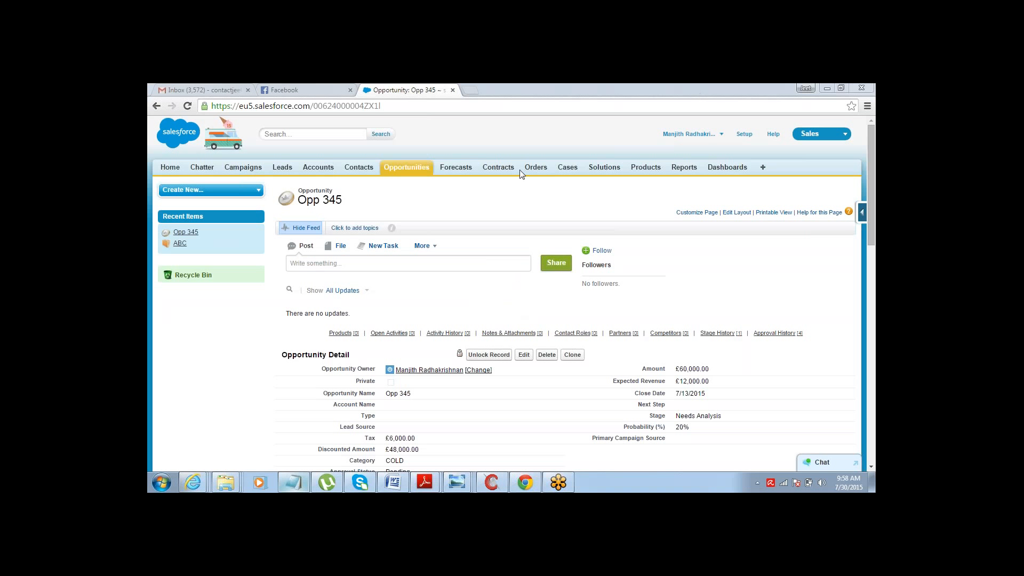
pyautogui.click(441, 206)
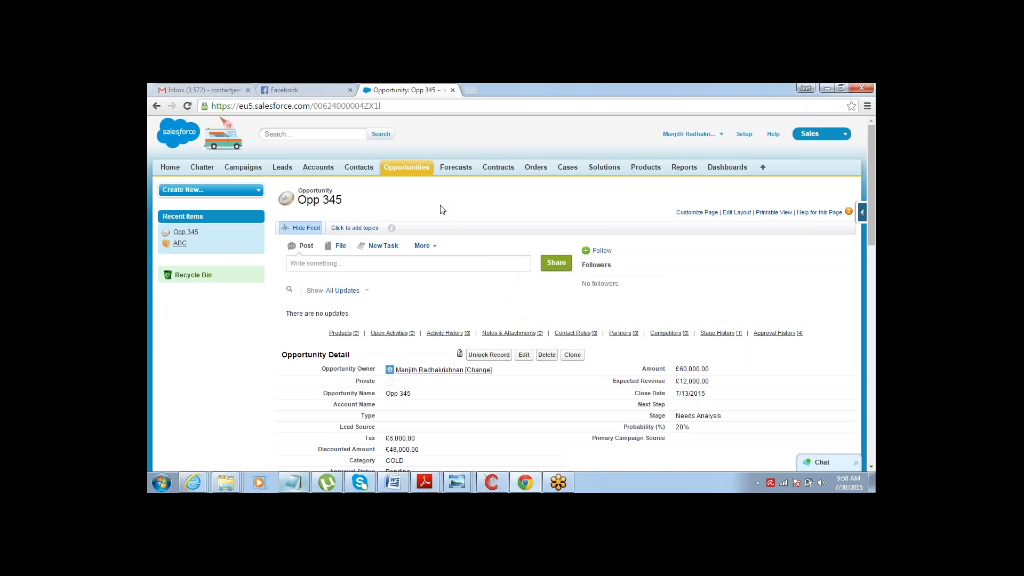
pyautogui.click(188, 106)
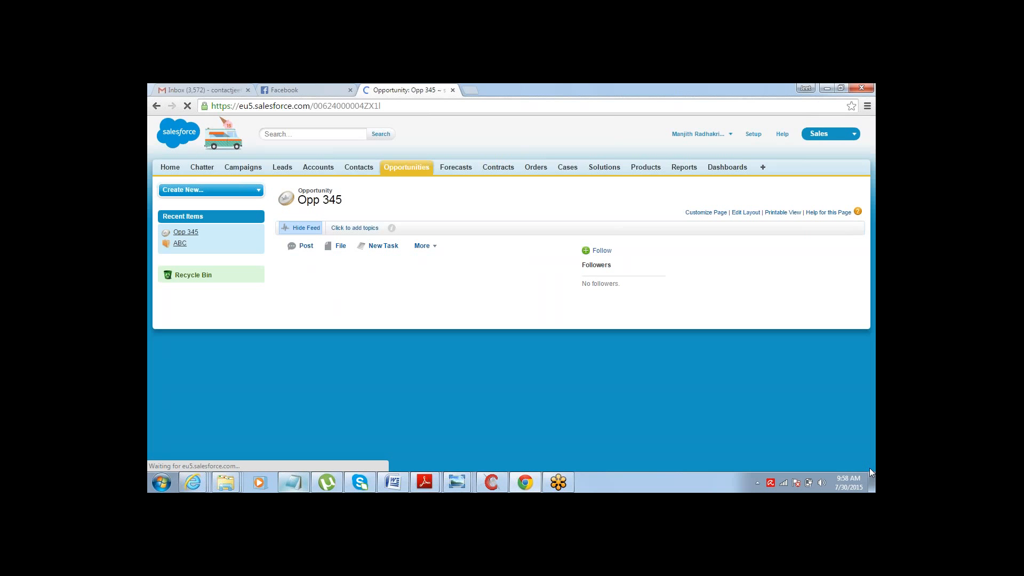
pyautogui.scroll(-5, 870, 468)
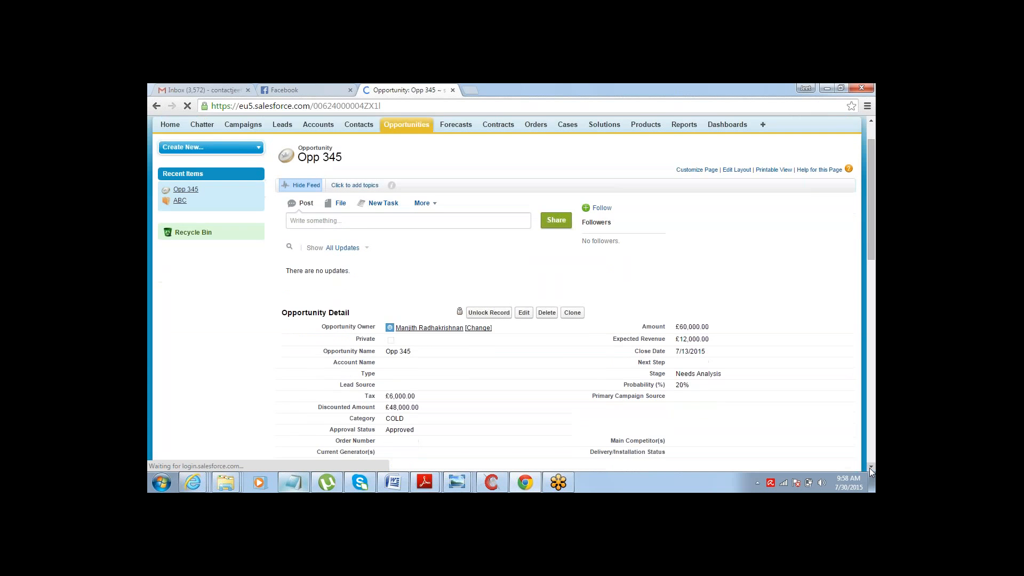
pyautogui.scroll(-10, 869, 468)
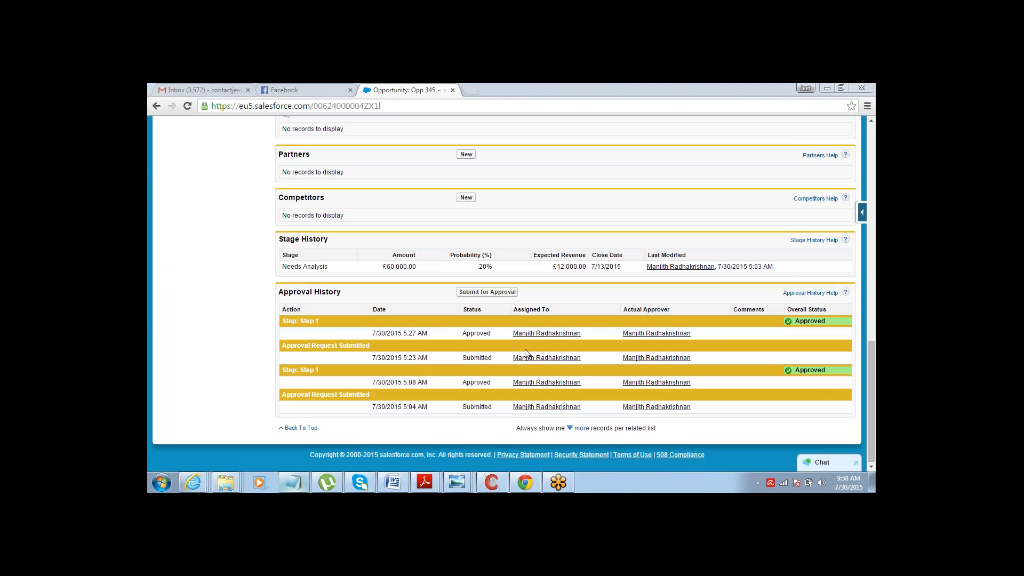
pyautogui.doubleClick(470, 334)
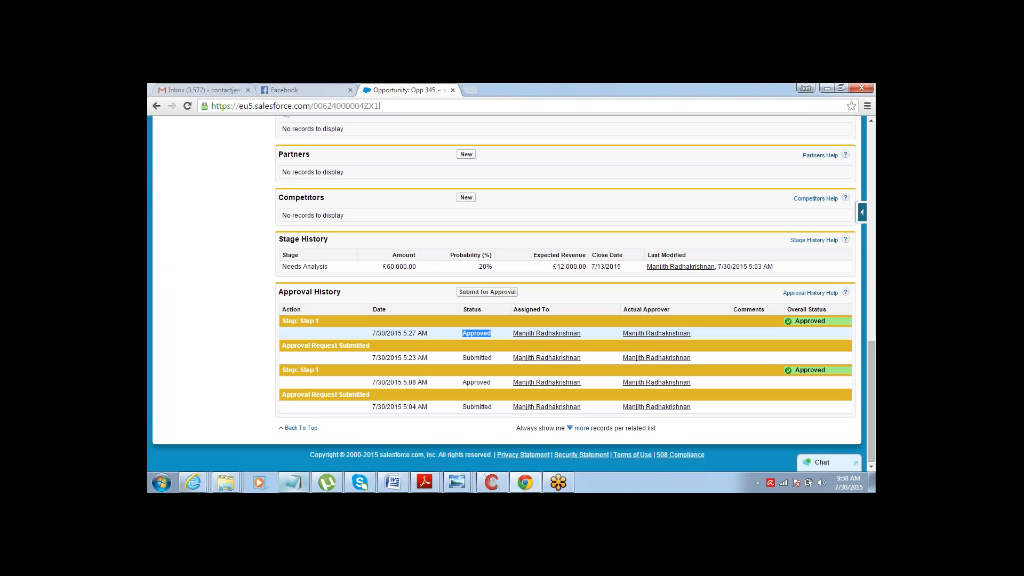
pyautogui.click(470, 363)
pyautogui.doubleClick(472, 358)
pyautogui.doubleClick(475, 334)
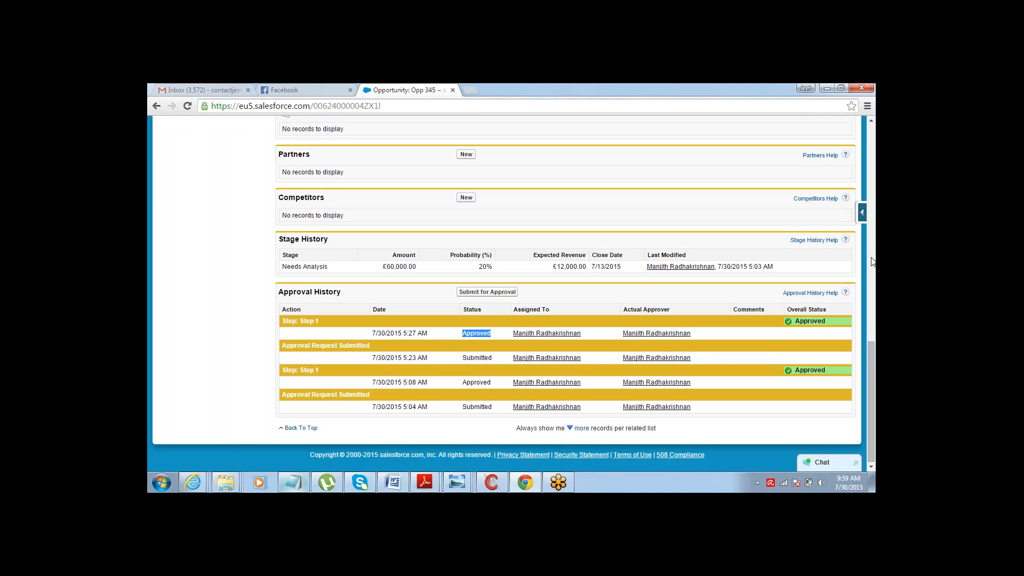
pyautogui.click(862, 313)
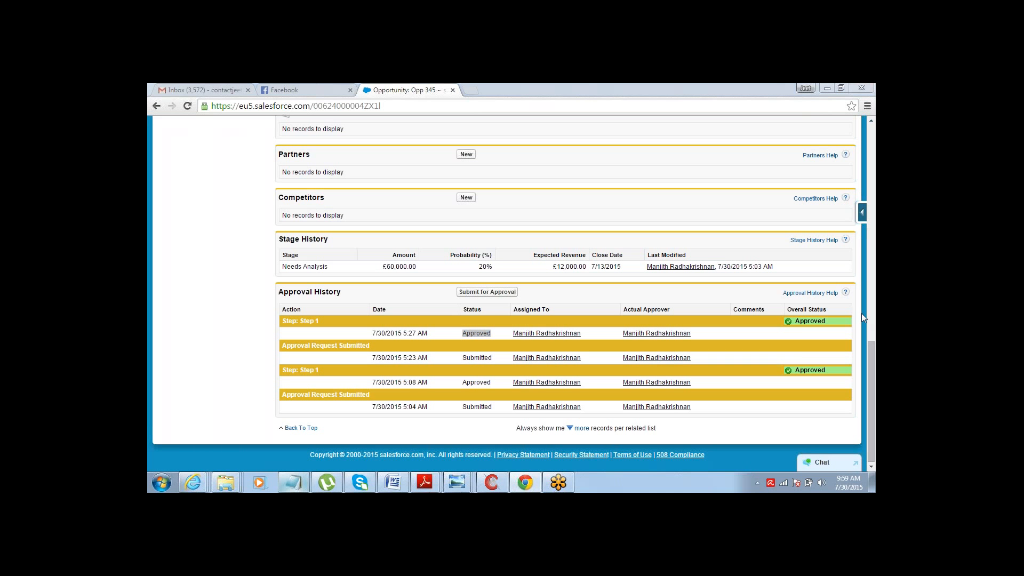